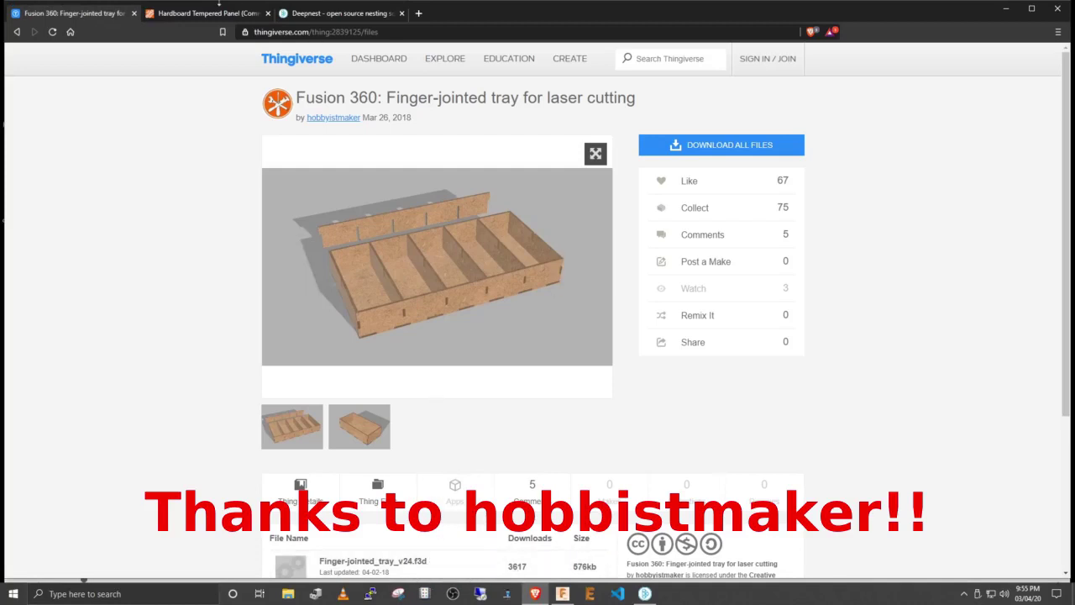
# Step: Switch from the Thingiverse page past Deepnest to Fusion 360 and its Finger-jointed_tray_v24 design
pyautogui.hotkey('alt', 'Tab')
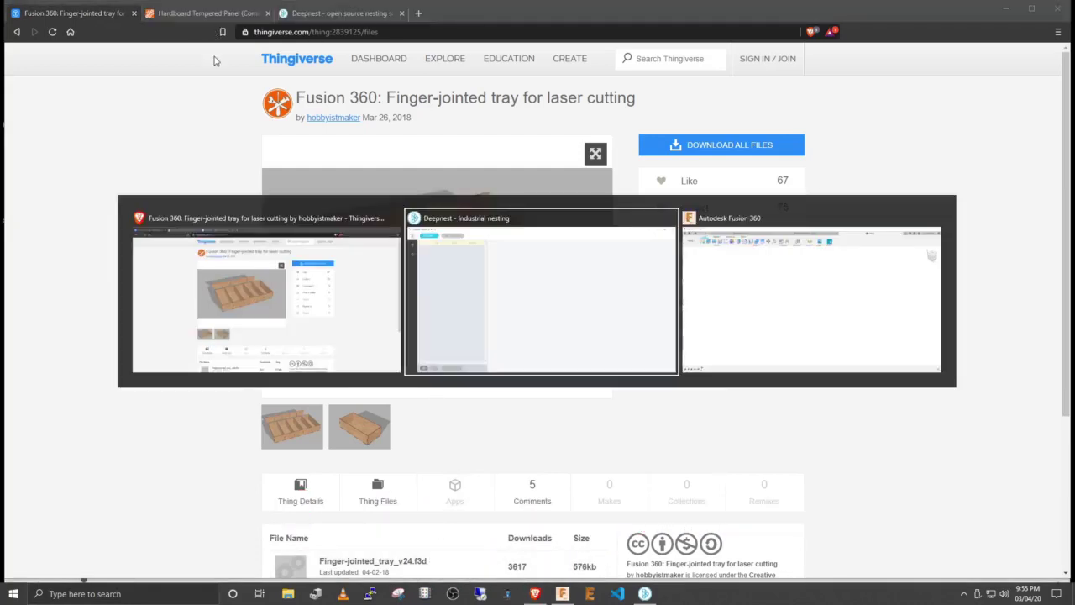
pyautogui.hotkey('alt', 'Tab')
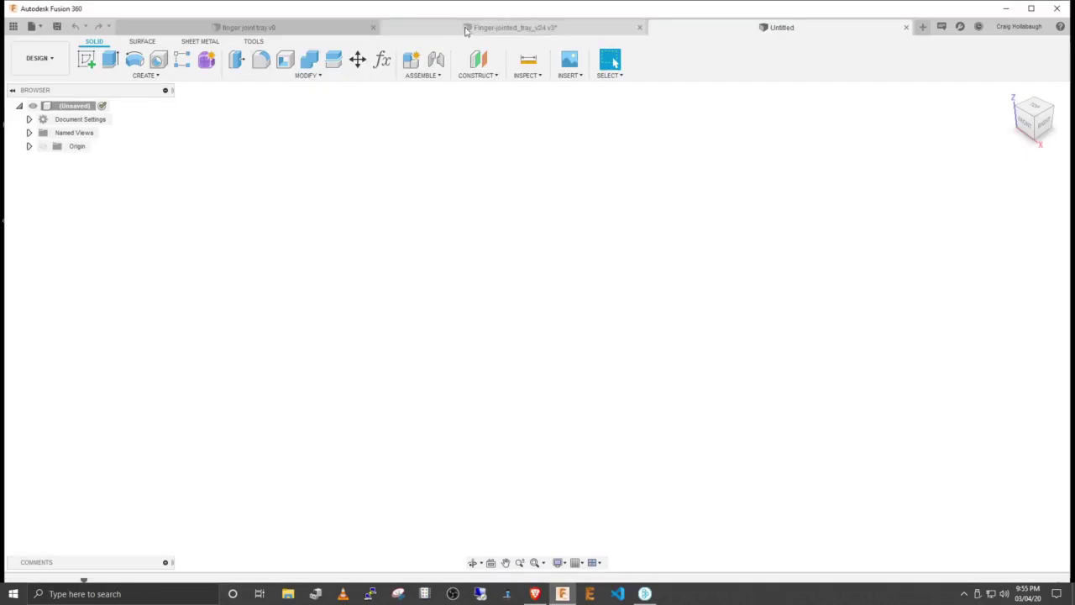
# Step: Open the Finger-jointed_tray_v24 design and show its user parameters: length, width and thickness
pyautogui.click(469, 28)
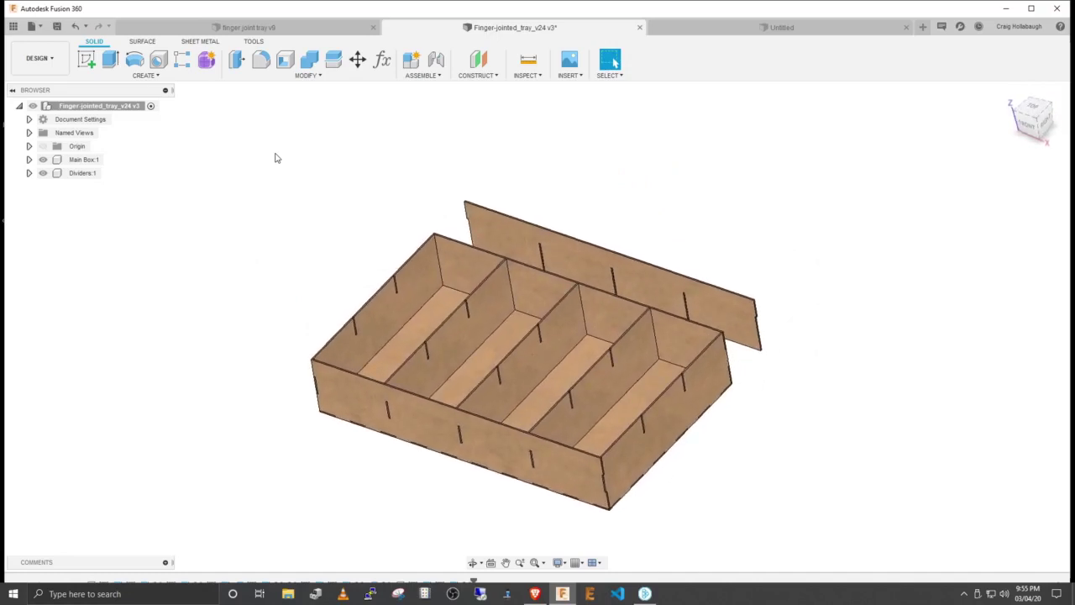
pyautogui.hotkey('ctrl', 'p')
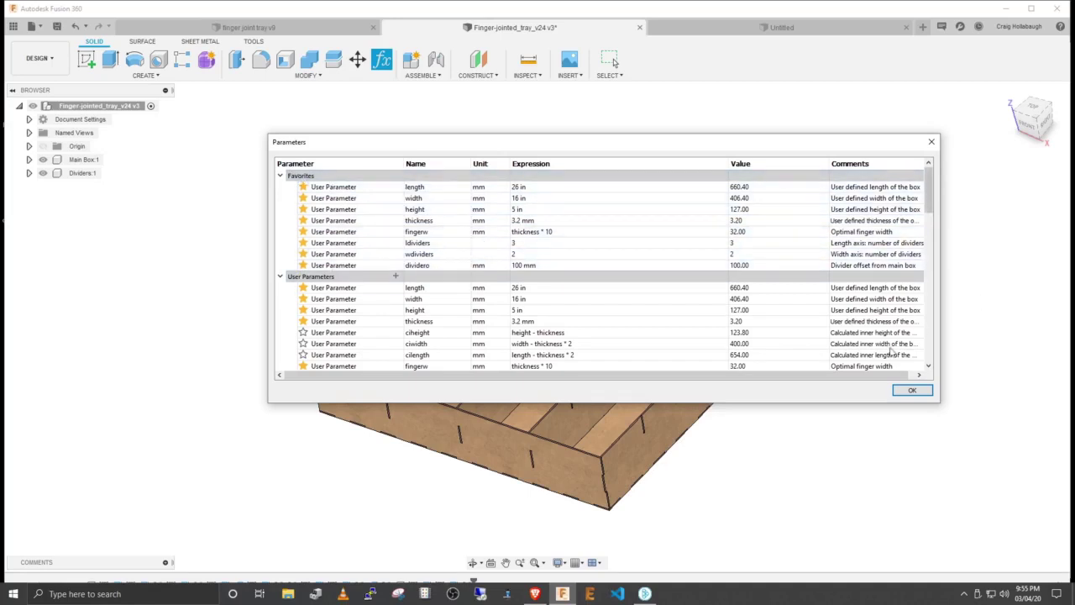
# Step: Close the Parameters dialog with OK so the tray model shows again
pyautogui.click(913, 390)
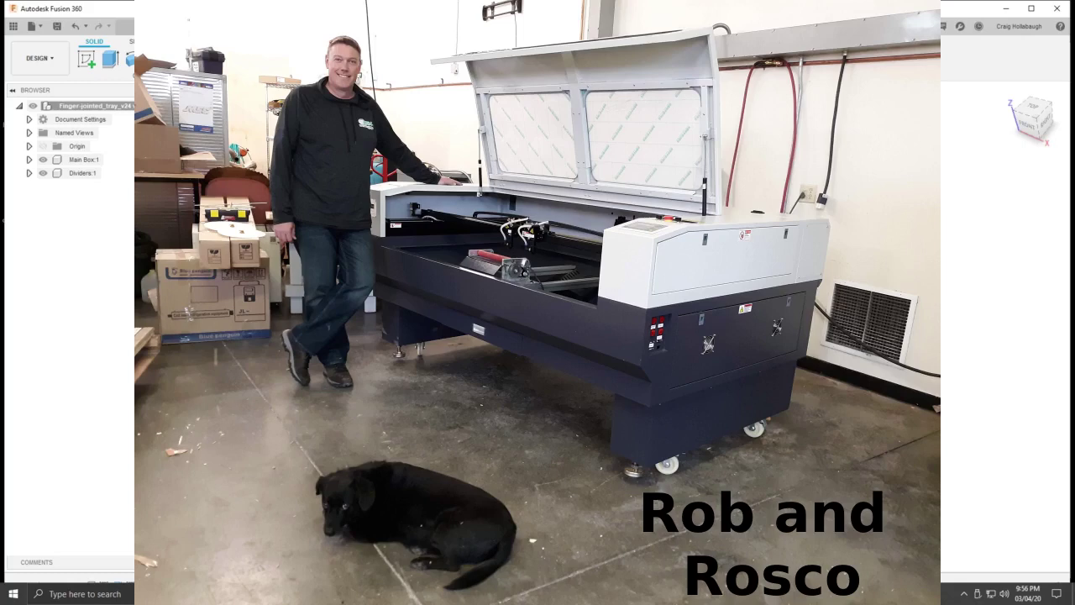
# Step: Switch to the browser's Home Depot page for the 1/8 in. 4 ft. x 8 ft. hardboard panel
pyautogui.hotkey('alt', 'Tab')
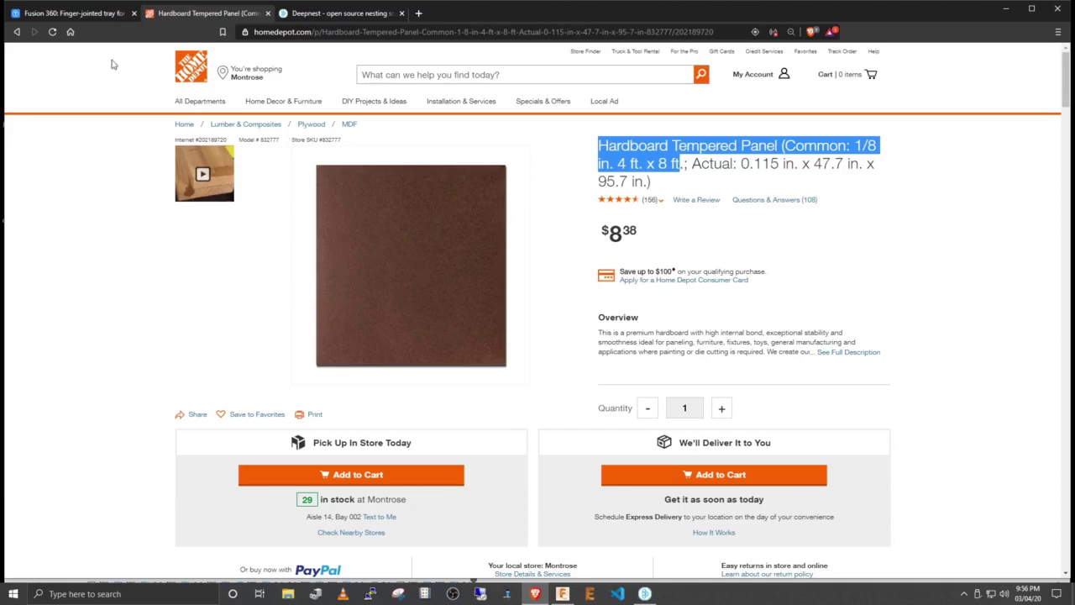
# Step: Go back to the Thingiverse 'Finger-jointed tray for laser cutting' tab
pyautogui.click(92, 12)
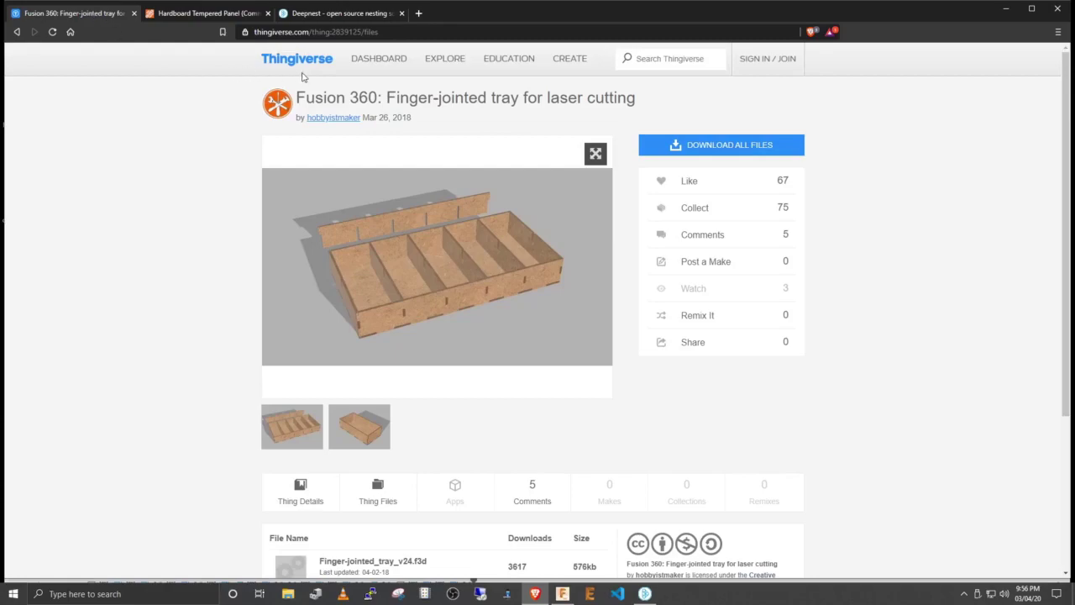
# Step: Switch back to Fusion 360 showing the tray's Main Box and Dividers components
pyautogui.hotkey('alt', 'Tab')
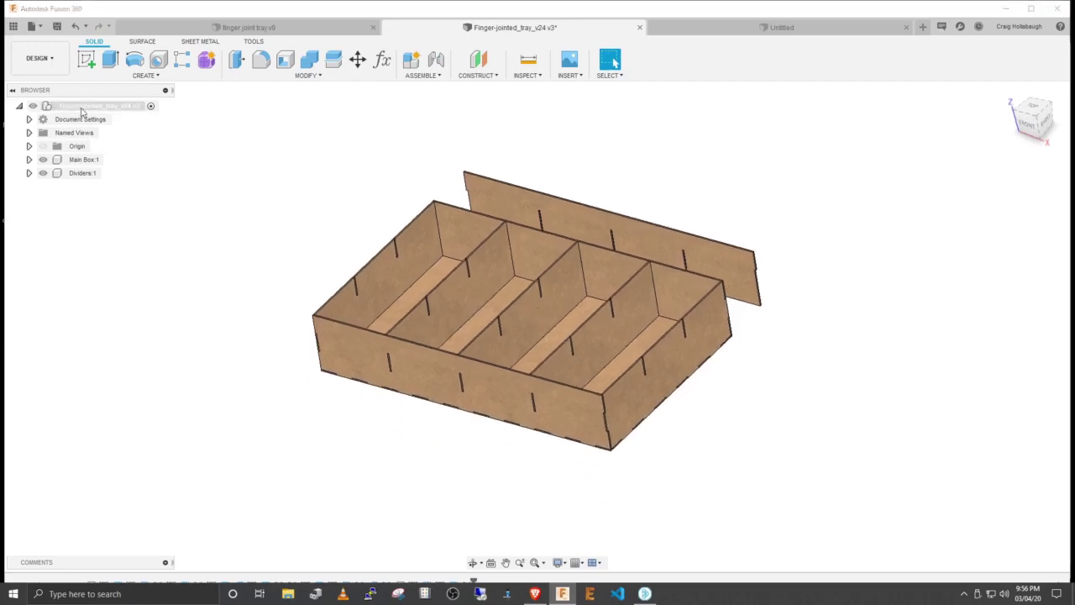
# Step: Add a new component under the root and rename it dxf
pyautogui.rightClick(82, 110)
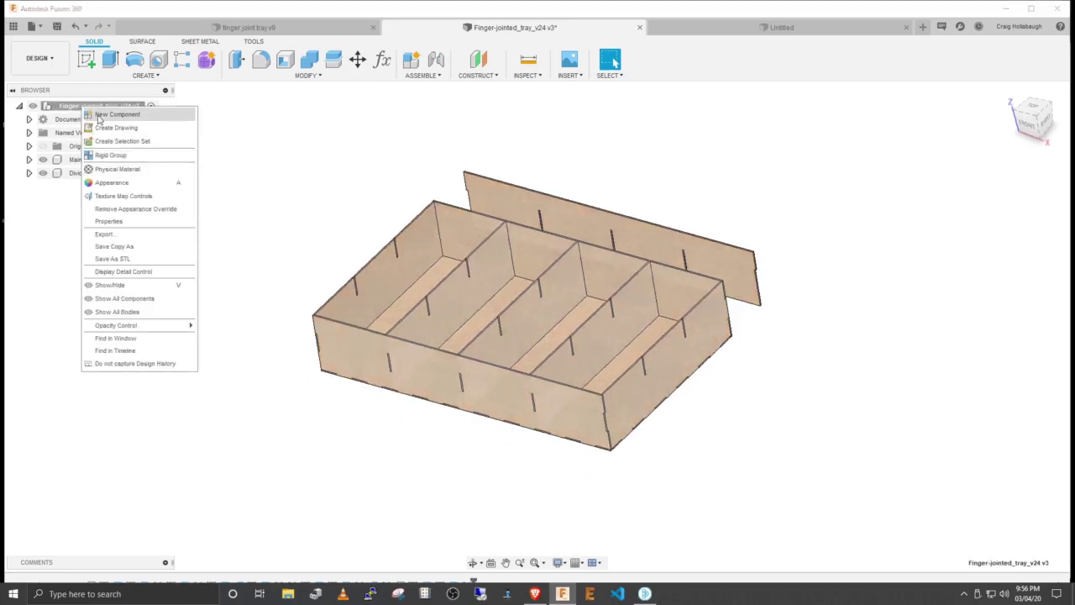
pyautogui.click(99, 115)
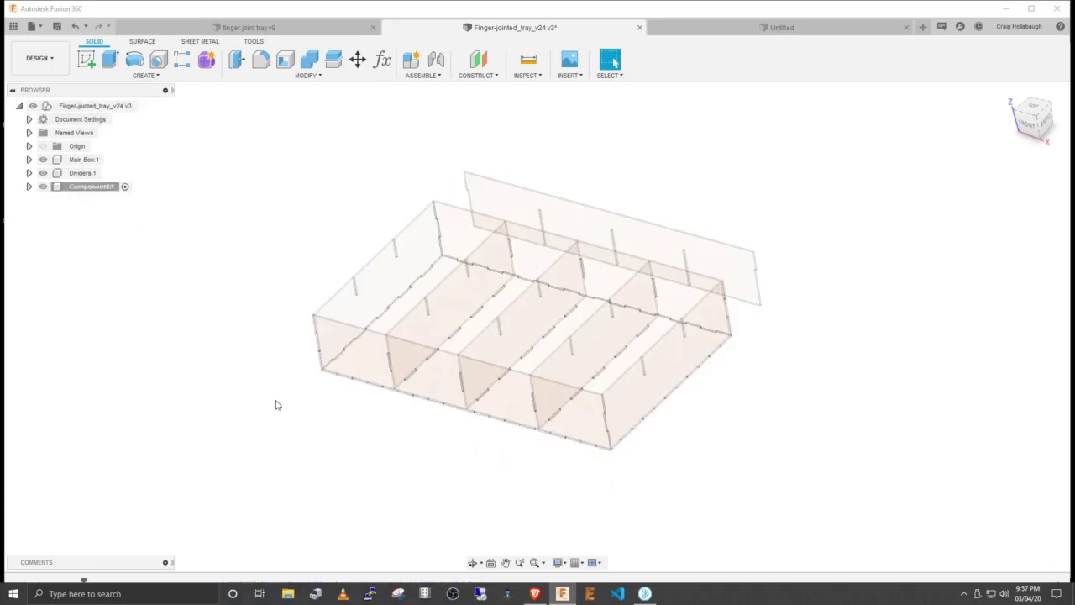
pyautogui.click(82, 187)
pyautogui.doubleClick(86, 191)
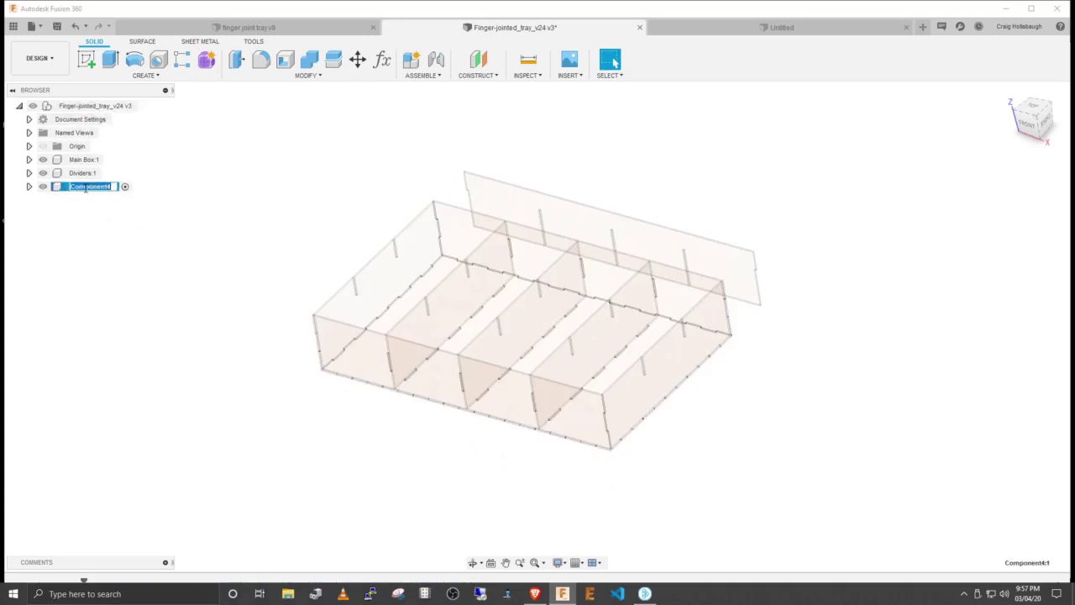
pyautogui.write('dxf')
pyautogui.press('Return')
# Step: Activate the dxf component and start a sketch on the front panel's plane
pyautogui.click(30, 187)
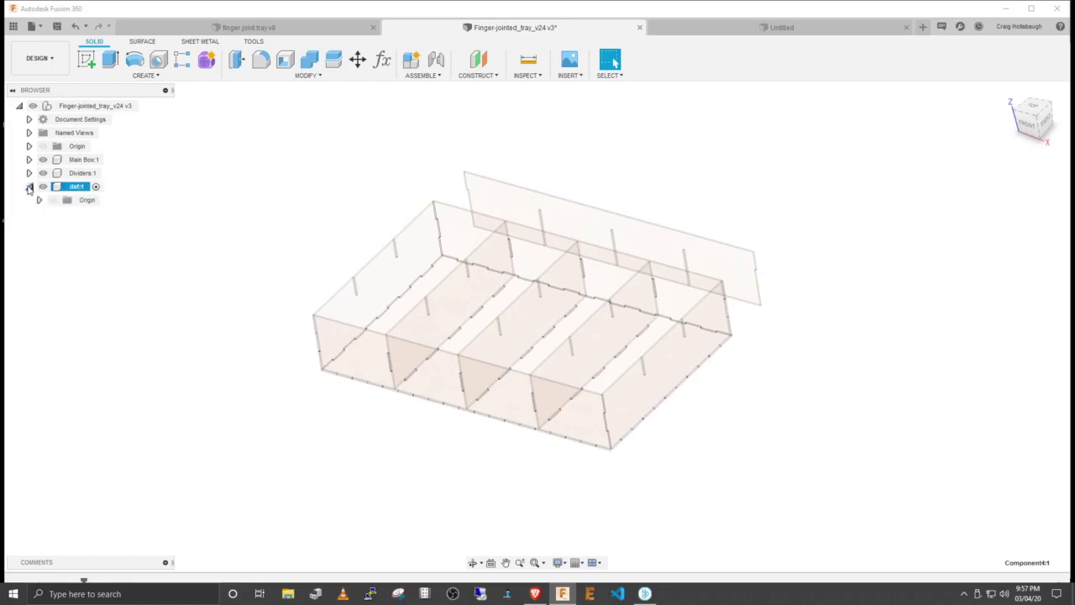
pyautogui.click(97, 186)
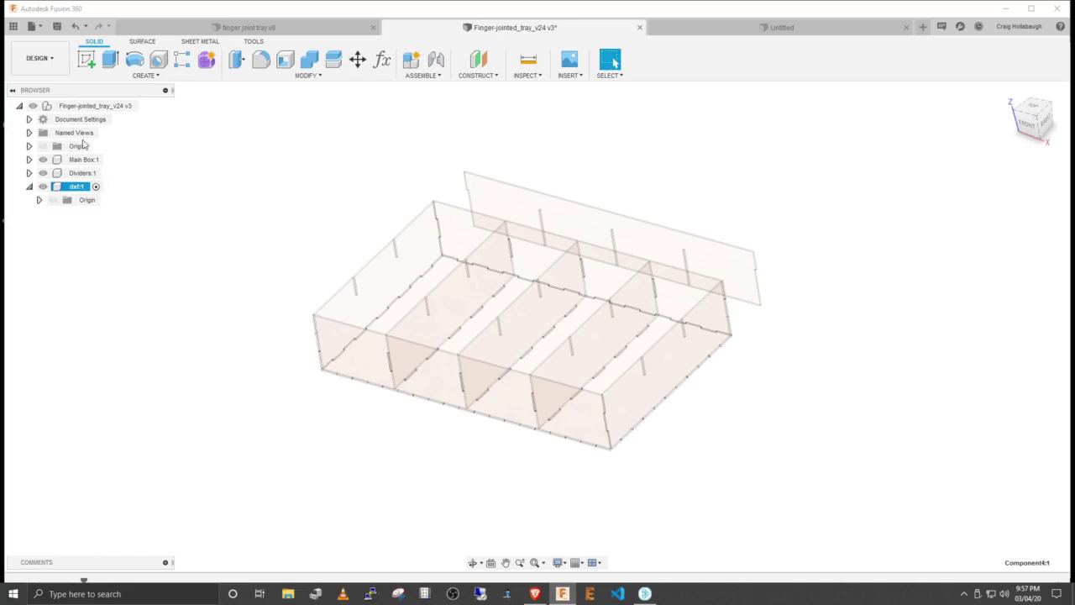
pyautogui.click(87, 59)
pyautogui.click(435, 373)
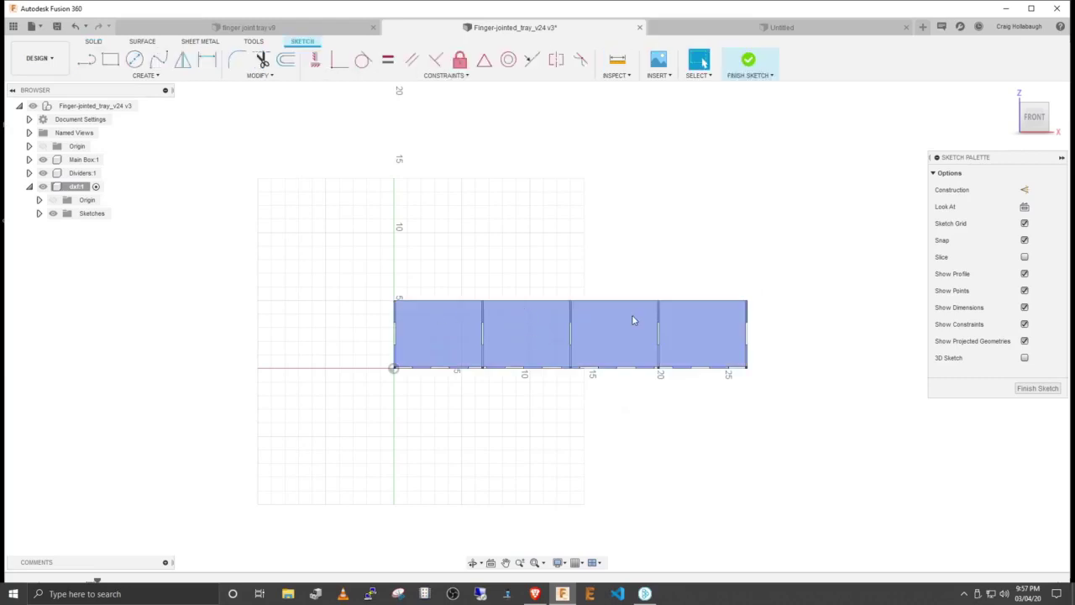
# Step: Project the front panel face into the sketch, hide Dividers and Main Box, view FRONT, and finish
pyautogui.press('p')
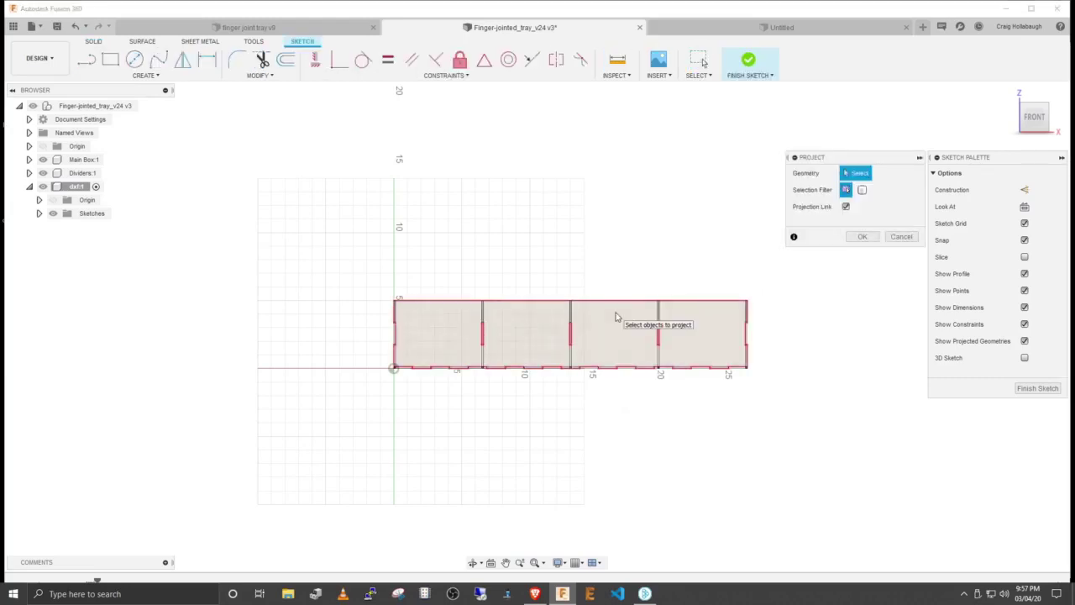
pyautogui.click(614, 315)
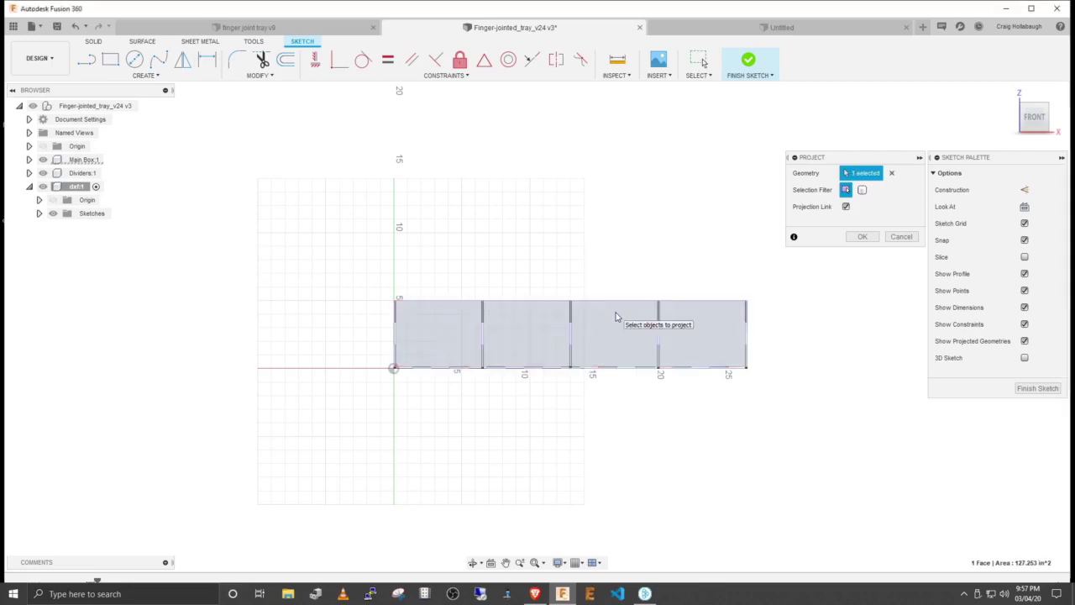
pyautogui.click(863, 238)
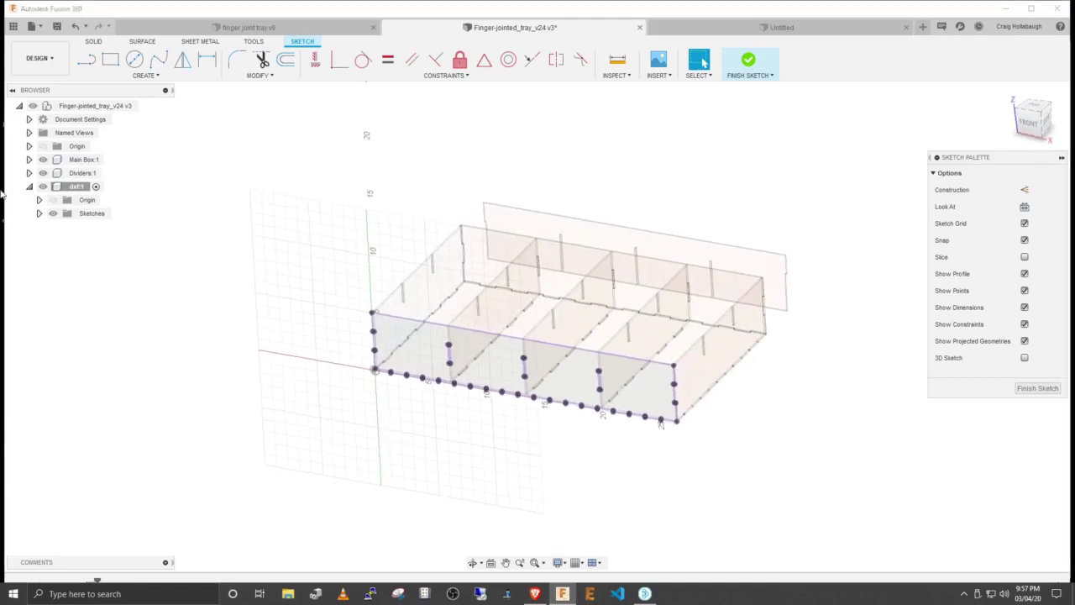
pyautogui.click(43, 172)
pyautogui.click(43, 159)
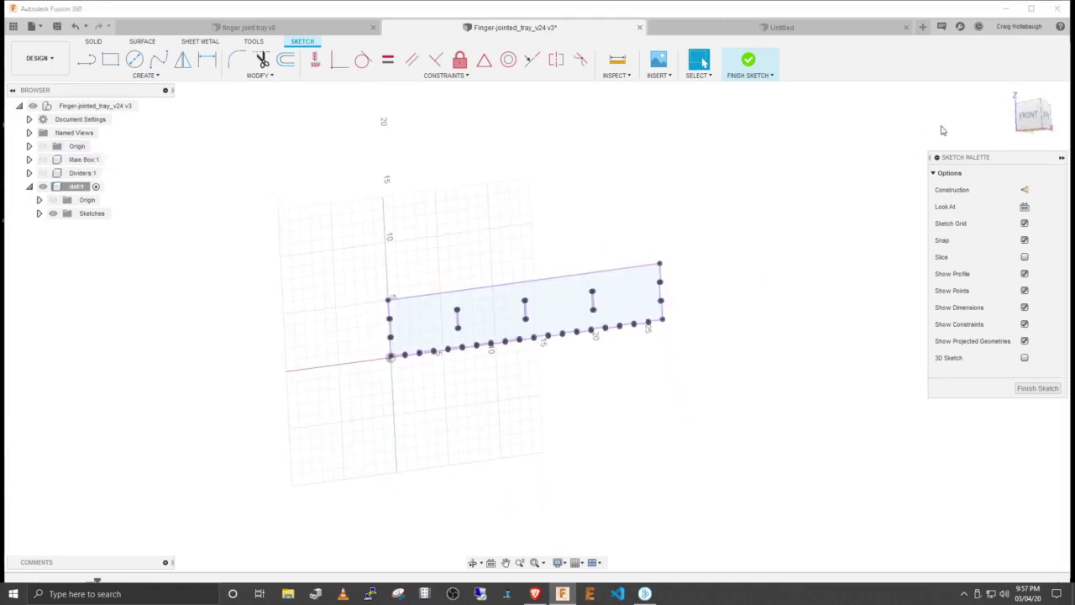
pyautogui.click(1031, 115)
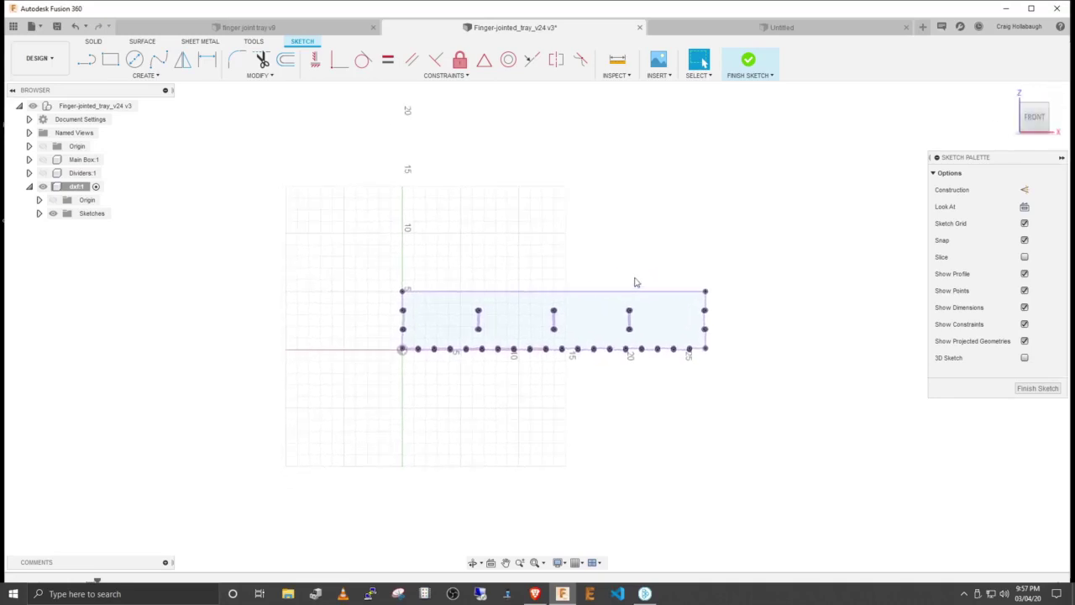
pyautogui.click(1038, 388)
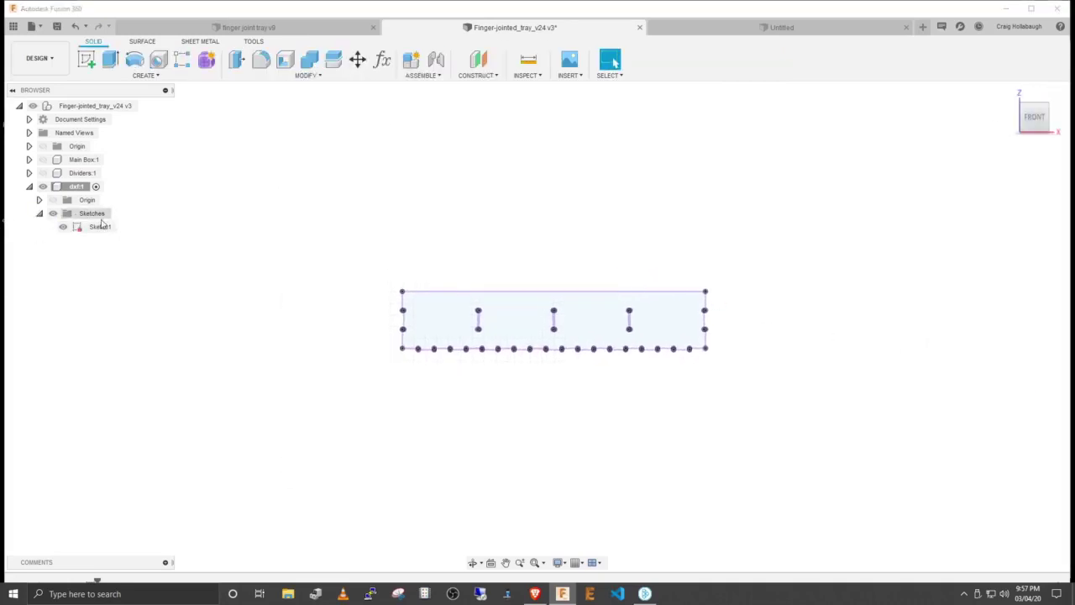
# Step: Rename Sketch1 to frontback
pyautogui.rightClick(101, 225)
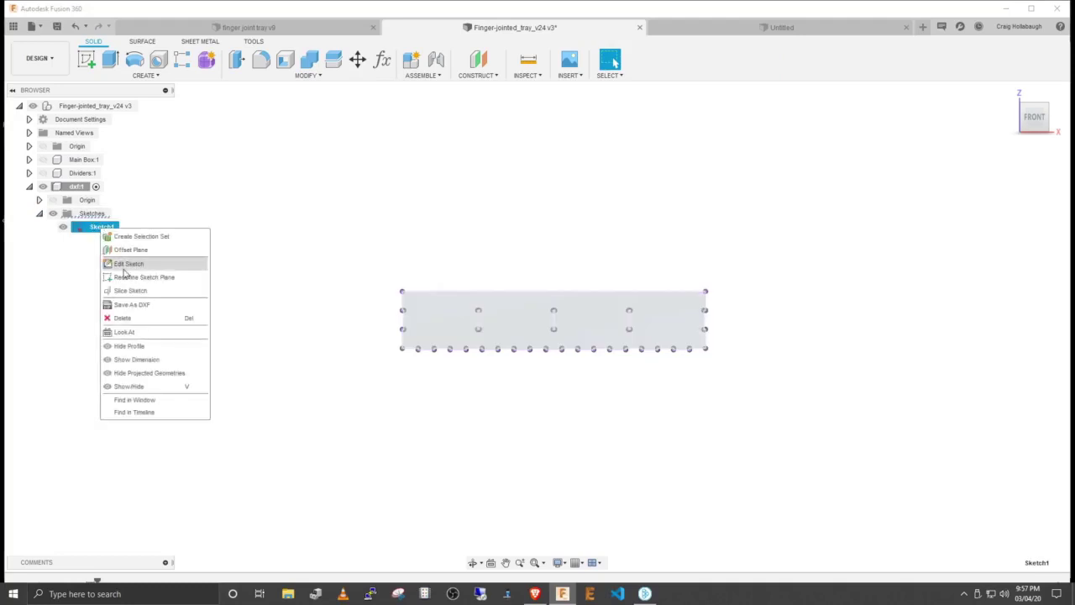
pyautogui.click(105, 226)
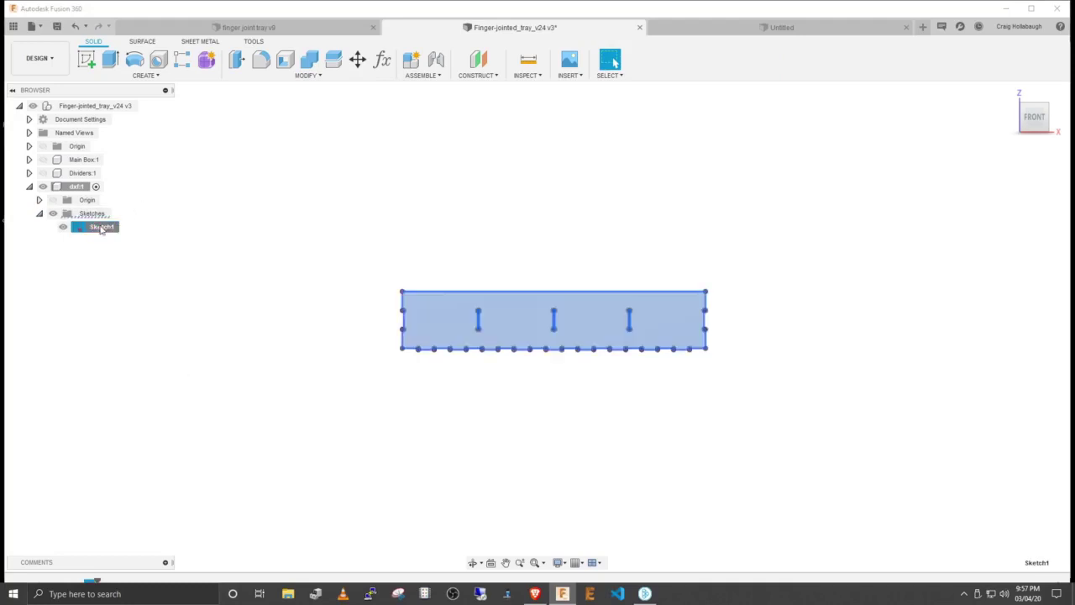
pyautogui.click(98, 227)
pyautogui.press('Return')
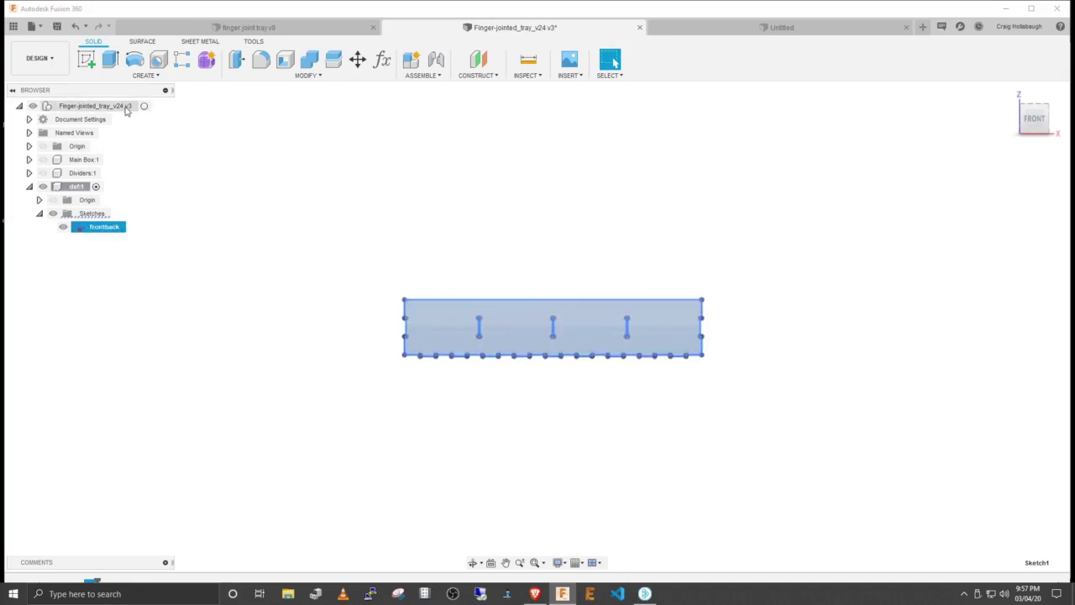
# Step: Reactivate the root component, hide dxf, and show the Main Box body again
pyautogui.click(143, 106)
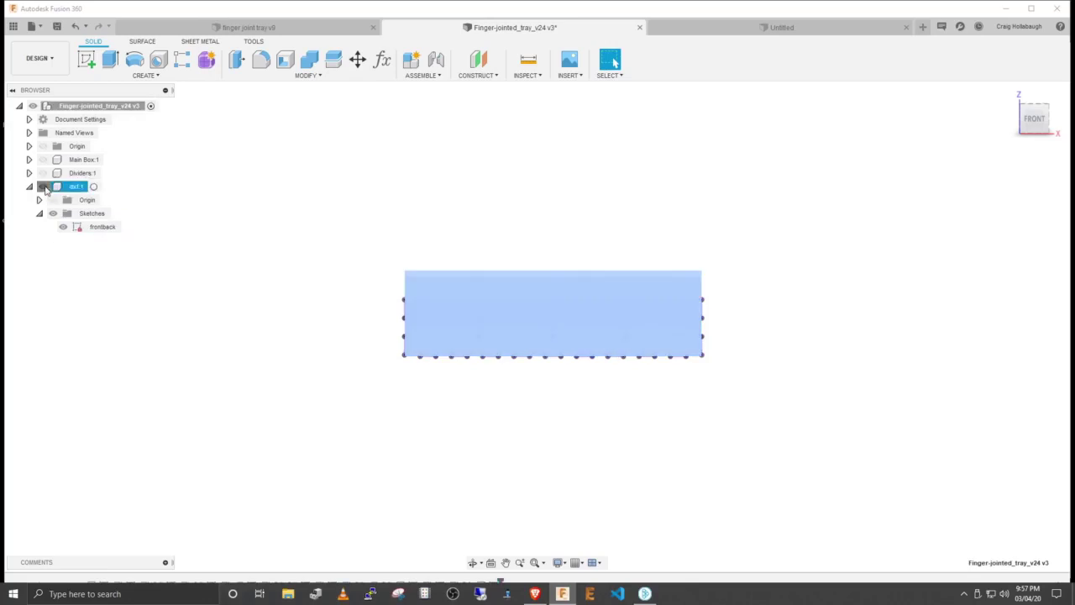
pyautogui.click(43, 186)
pyautogui.click(43, 159)
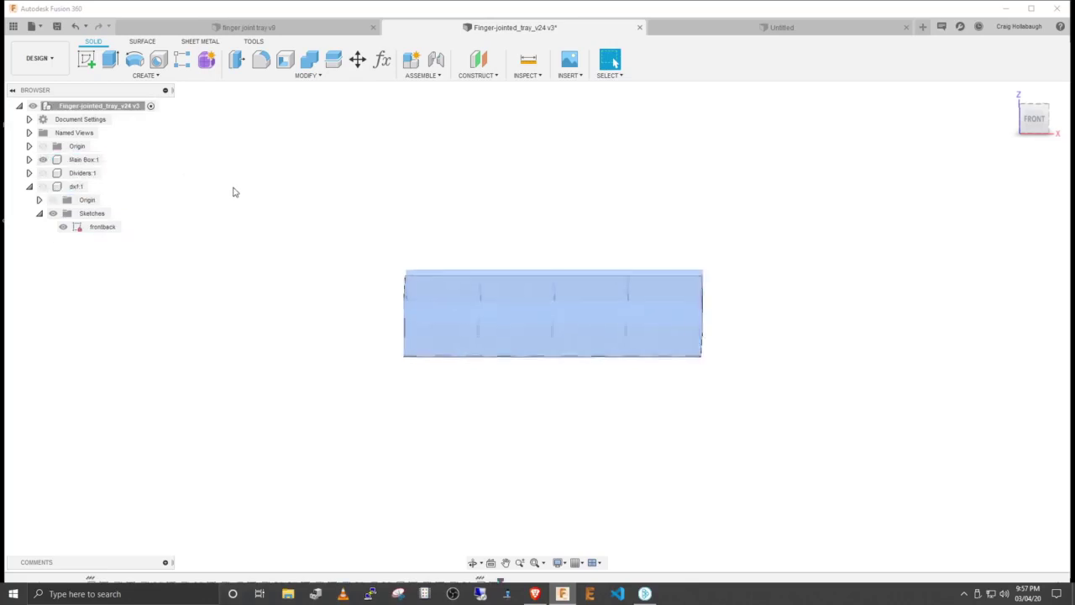
pyautogui.press('F6')
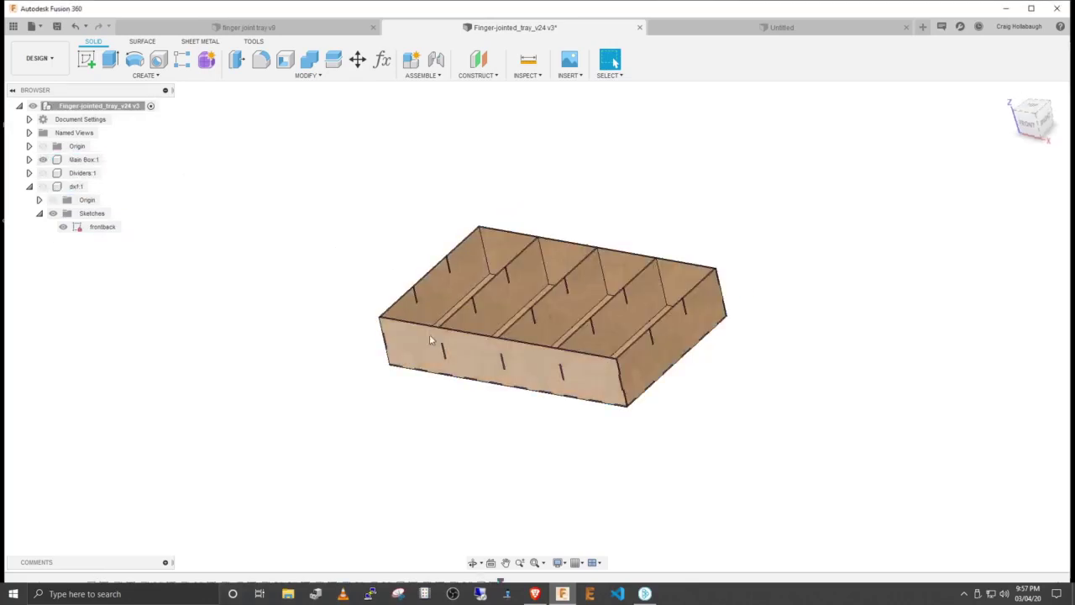
pyautogui.keyDown('shift'); pyautogui.moveTo(434, 339); pyautogui.dragTo(525, 337, button='middle'); pyautogui.keyUp('shift')
pyautogui.press('F6')
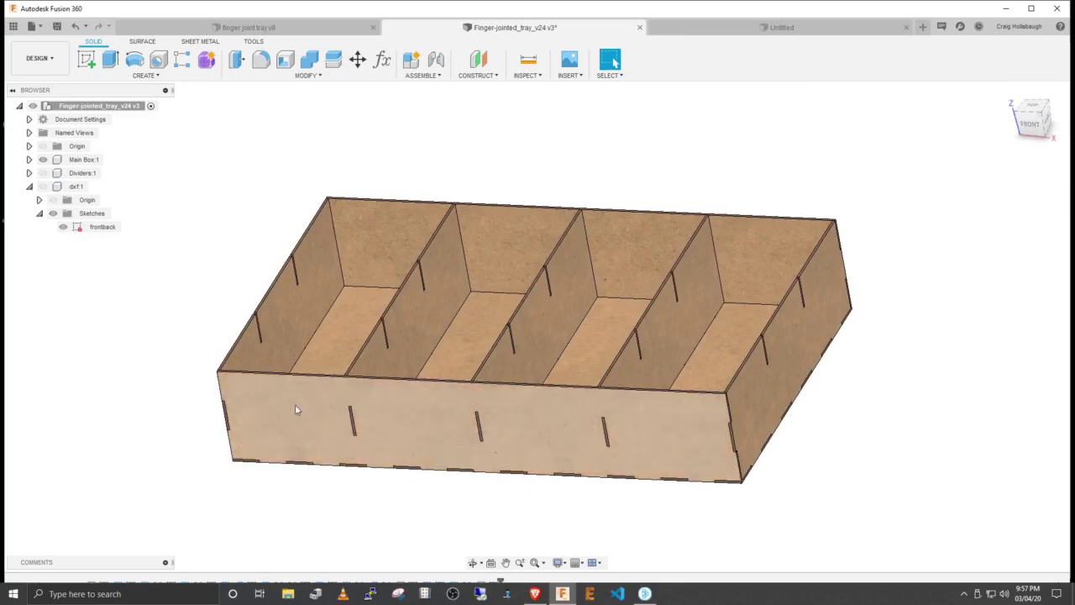
# Step: Save the frontback sketch as a DXF file in C:\tmp\dxf
pyautogui.rightClick(101, 226)
pyautogui.click(125, 303)
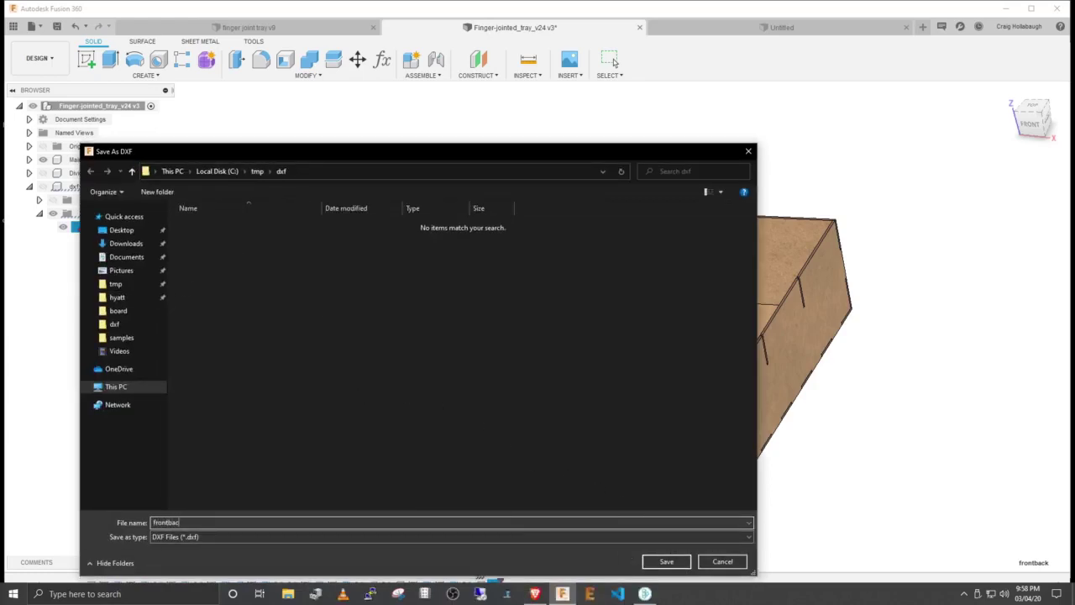
pyautogui.press('Return')
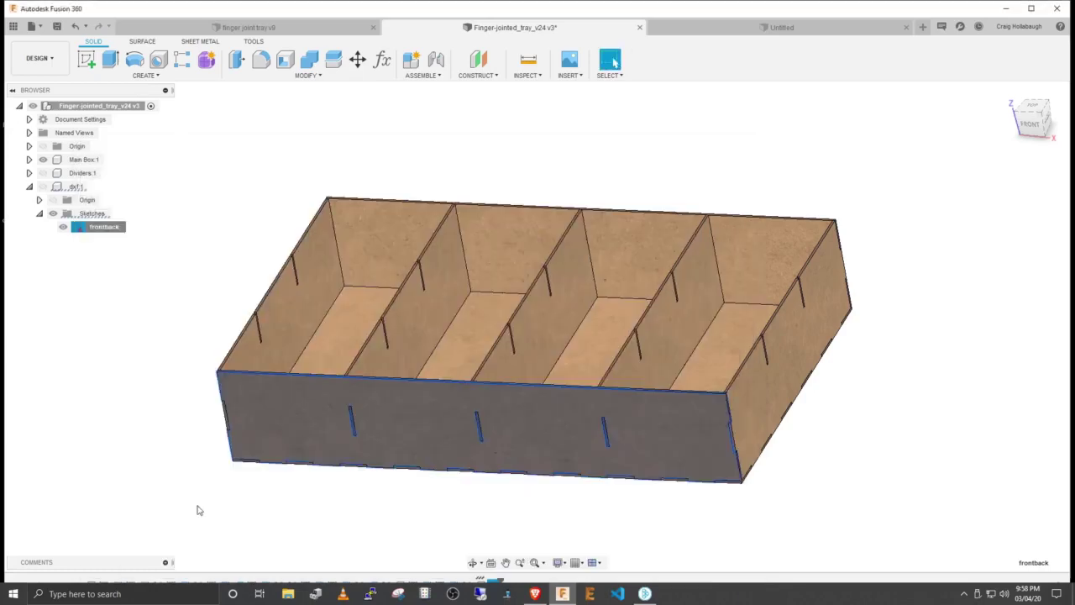
pyautogui.click(186, 238)
pyautogui.click(40, 214)
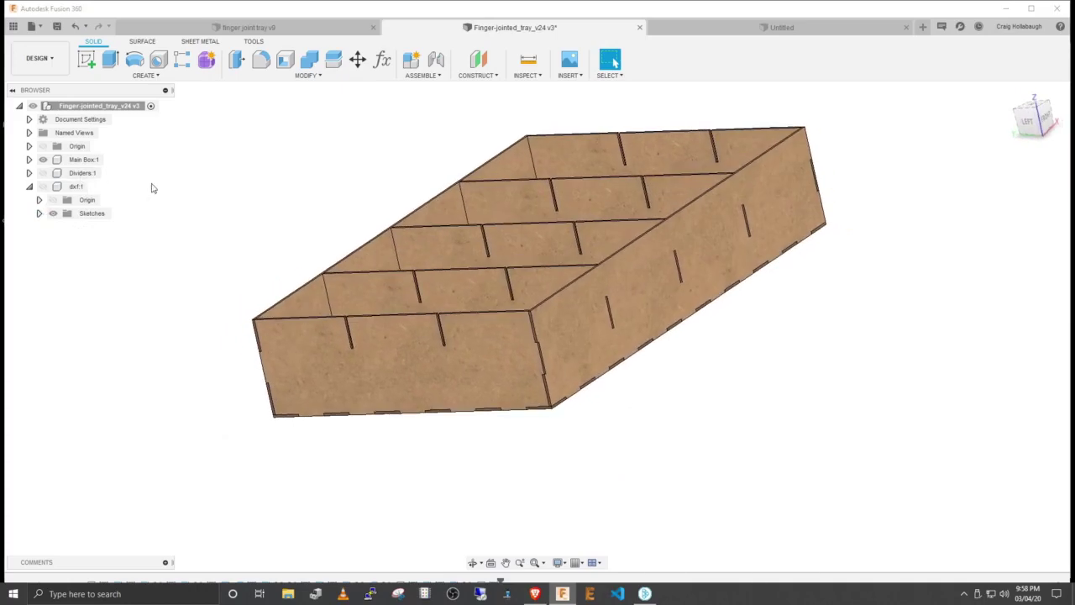
# Step: View the tray's left end, activate dxf, and project the end panel face into a new sketch
pyautogui.click(1019, 124)
pyautogui.click(1044, 120)
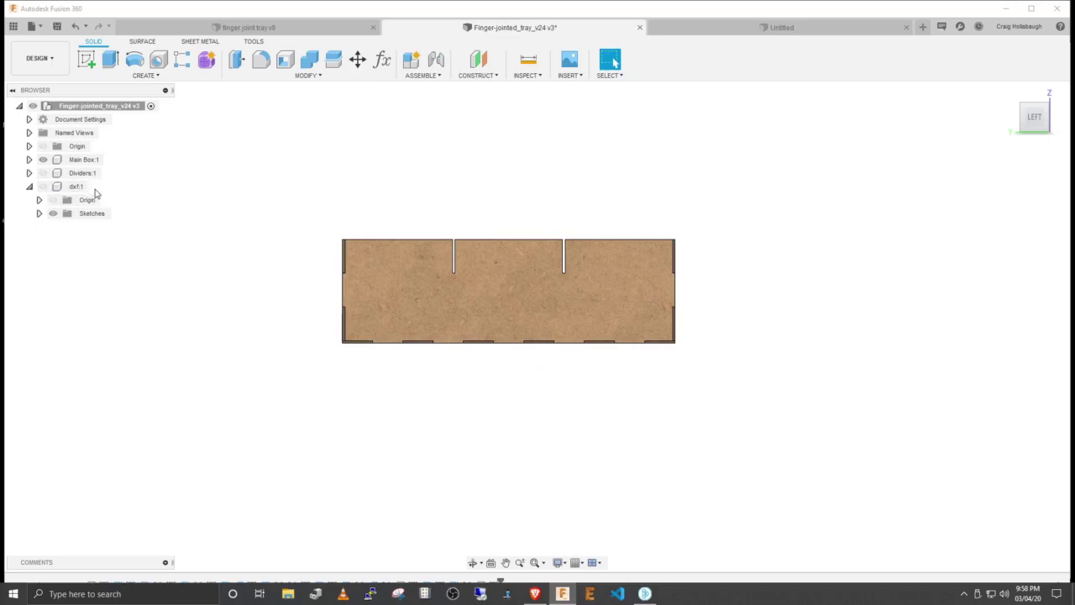
pyautogui.doubleClick(87, 187)
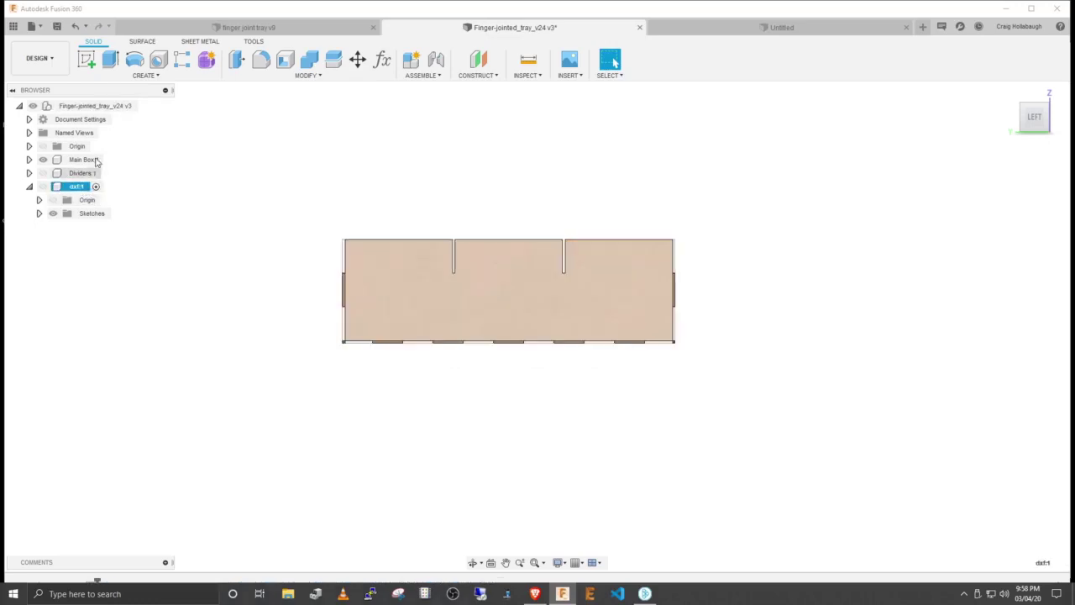
pyautogui.click(87, 59)
pyautogui.click(498, 293)
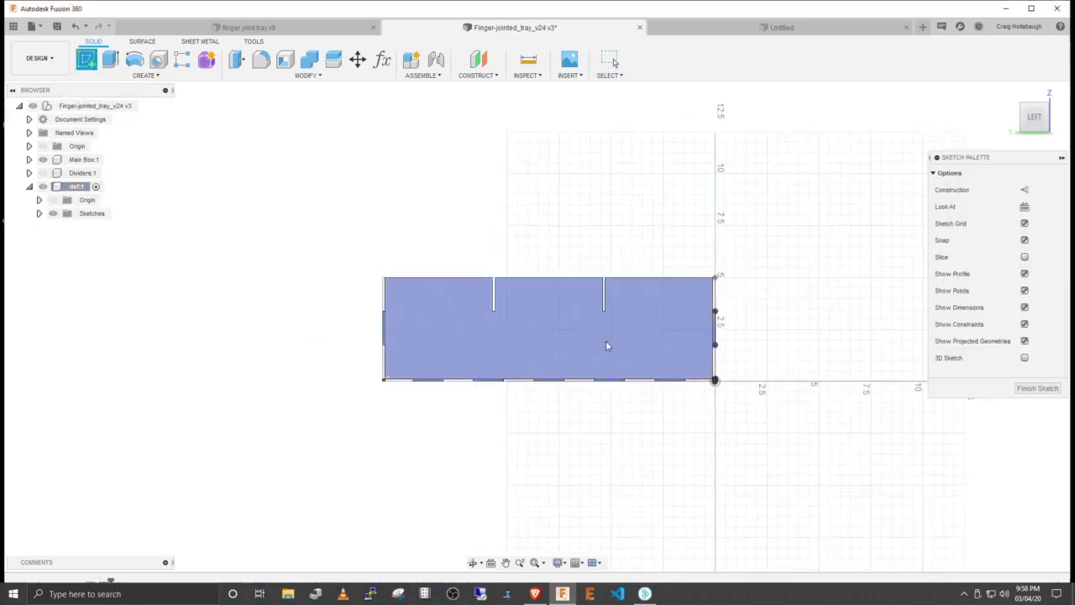
pyautogui.press('p')
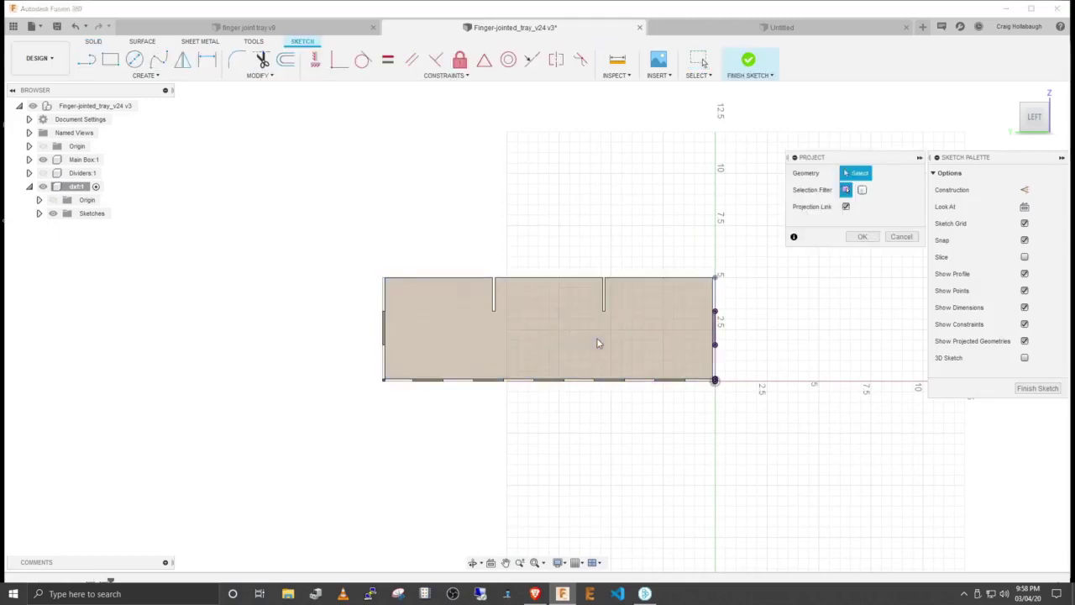
pyautogui.click(679, 341)
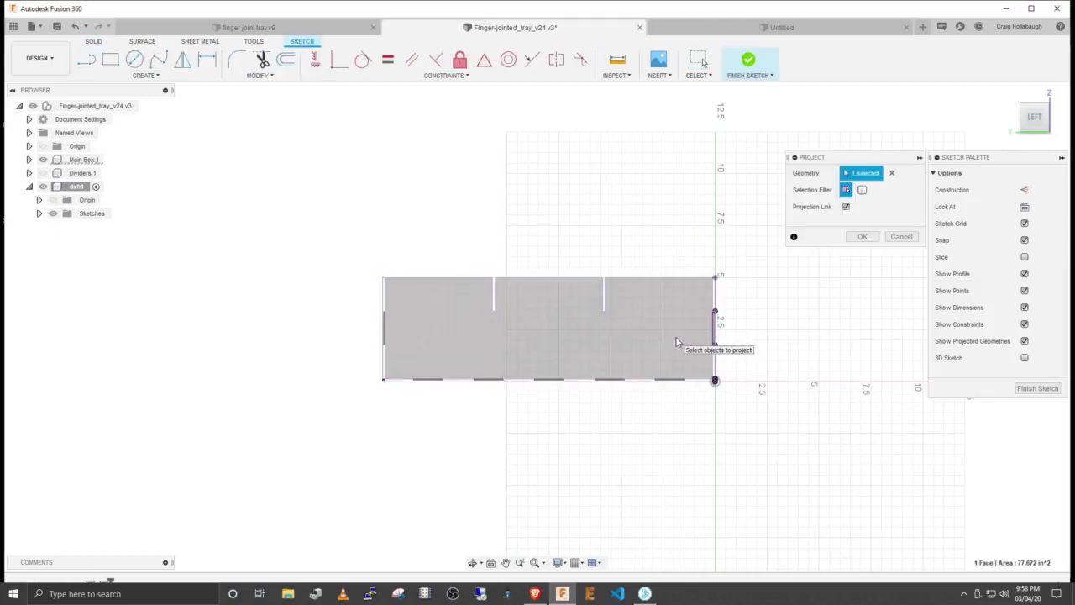
pyautogui.click(862, 237)
pyautogui.click(1042, 392)
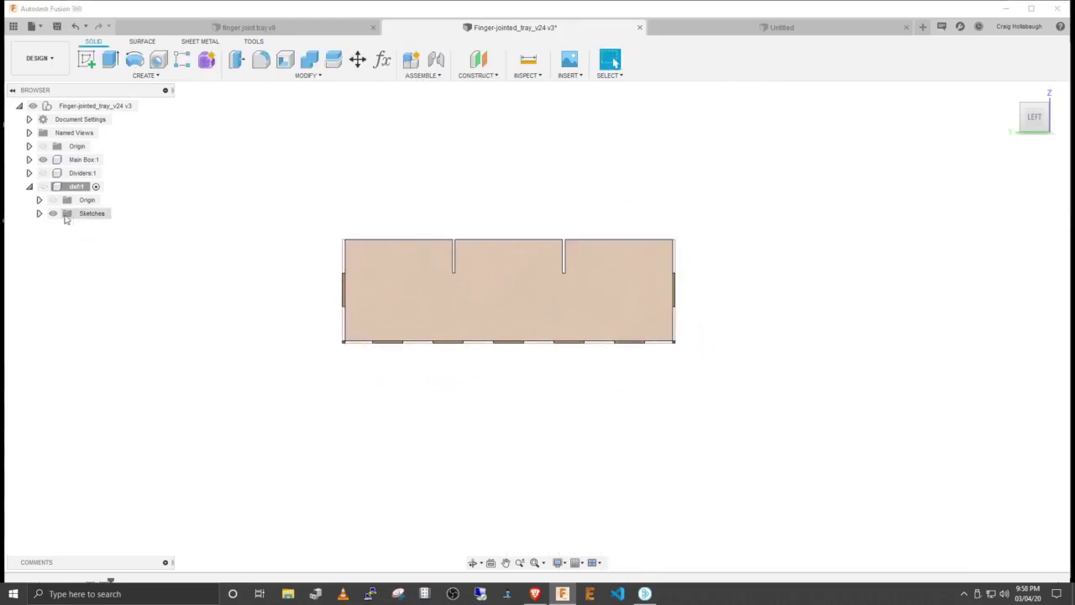
# Step: Rename the new sketch leftright, keeping the name frontback on the first sketch
pyautogui.click(52, 215)
pyautogui.click(38, 213)
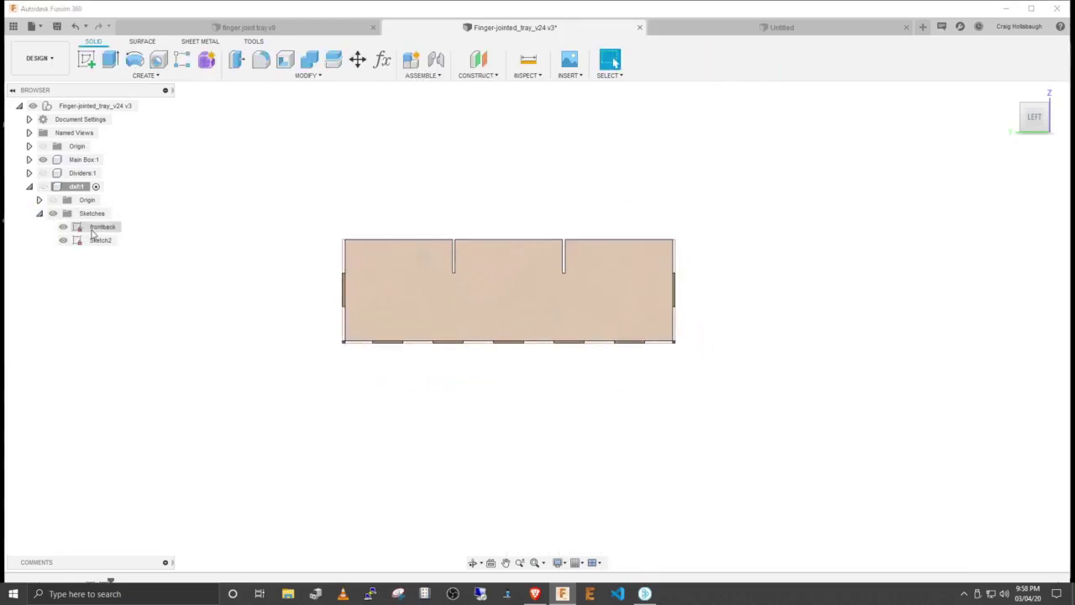
pyautogui.rightClick(99, 227)
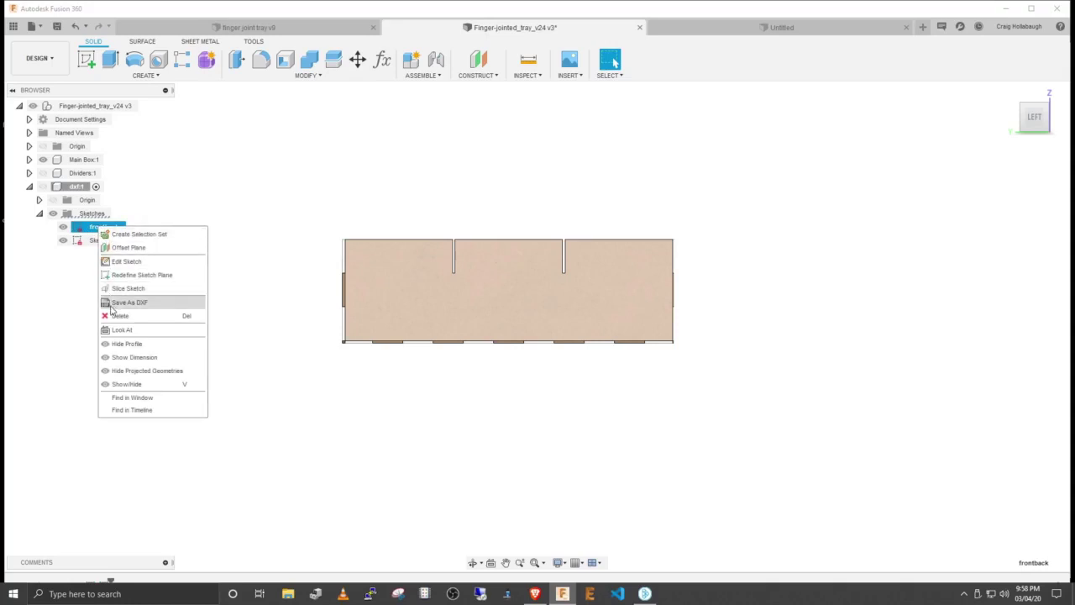
pyautogui.click(99, 224)
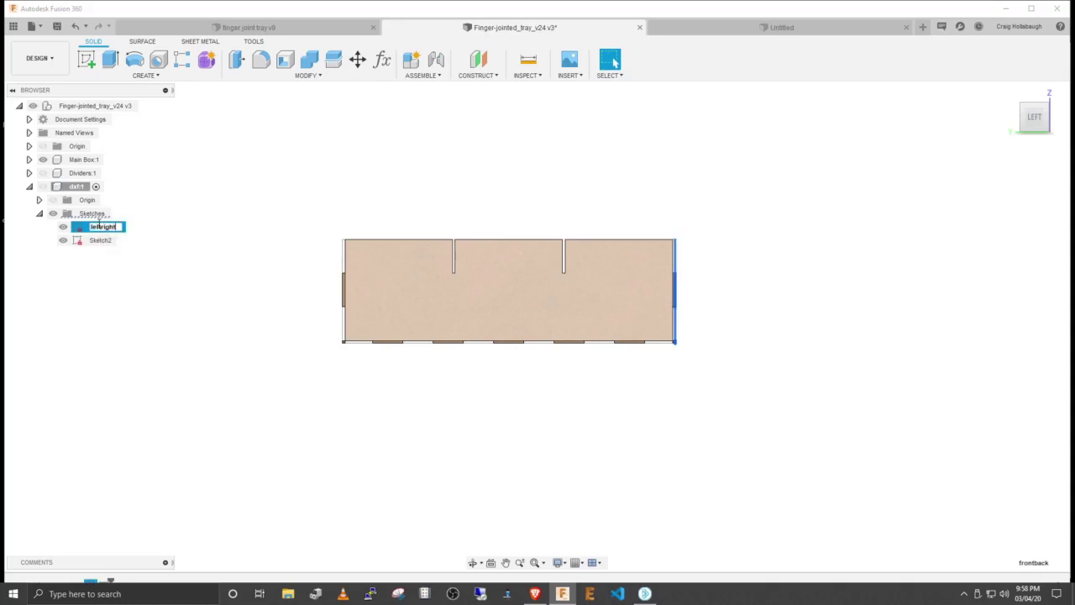
pyautogui.write('leftright')
pyautogui.press('Return')
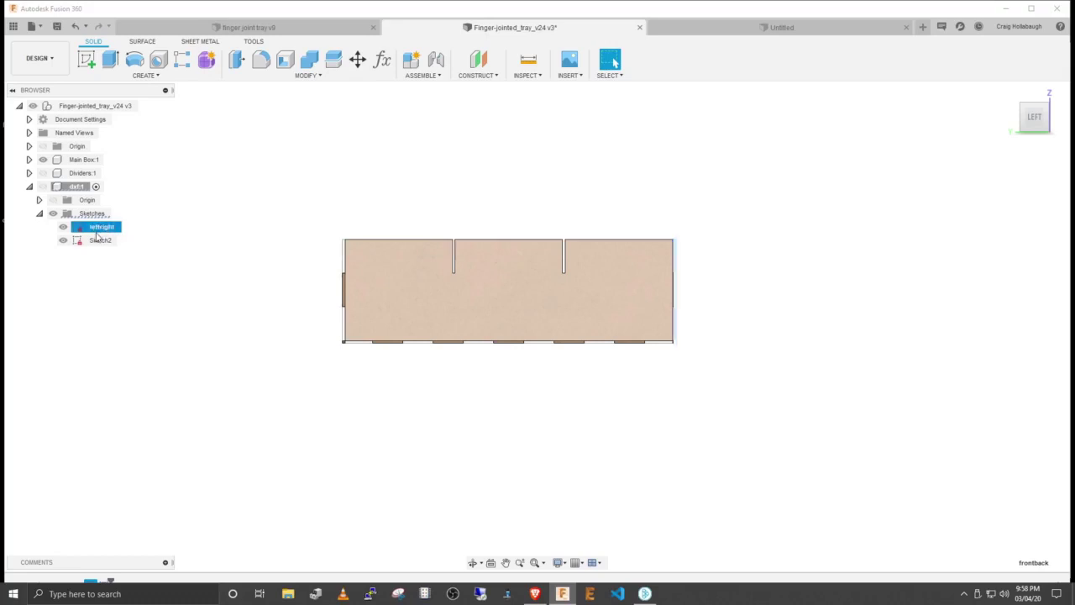
pyautogui.click(99, 227)
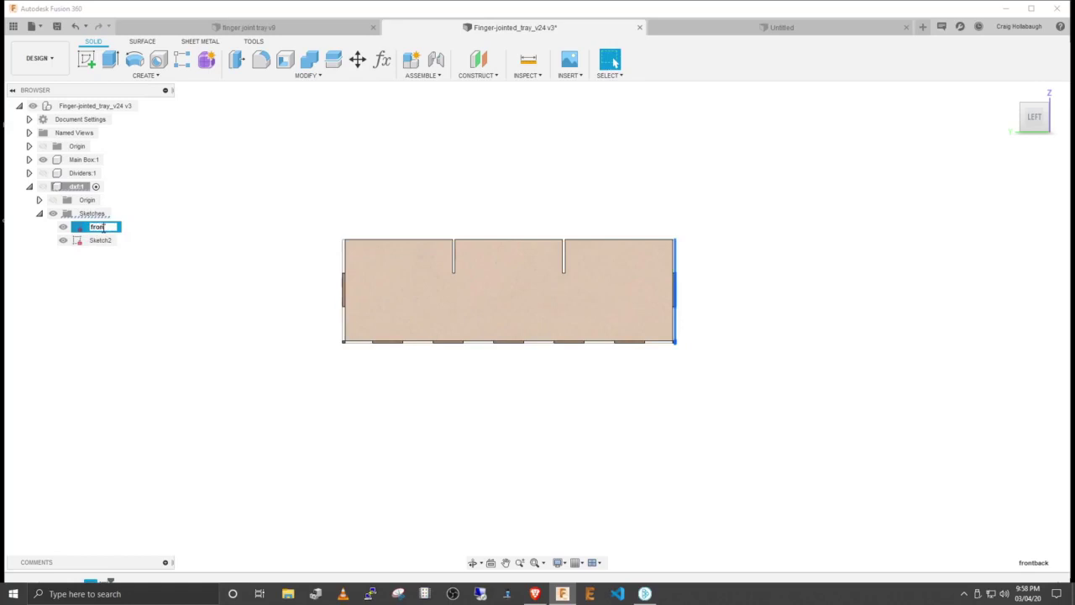
pyautogui.press('Return')
pyautogui.click(100, 241)
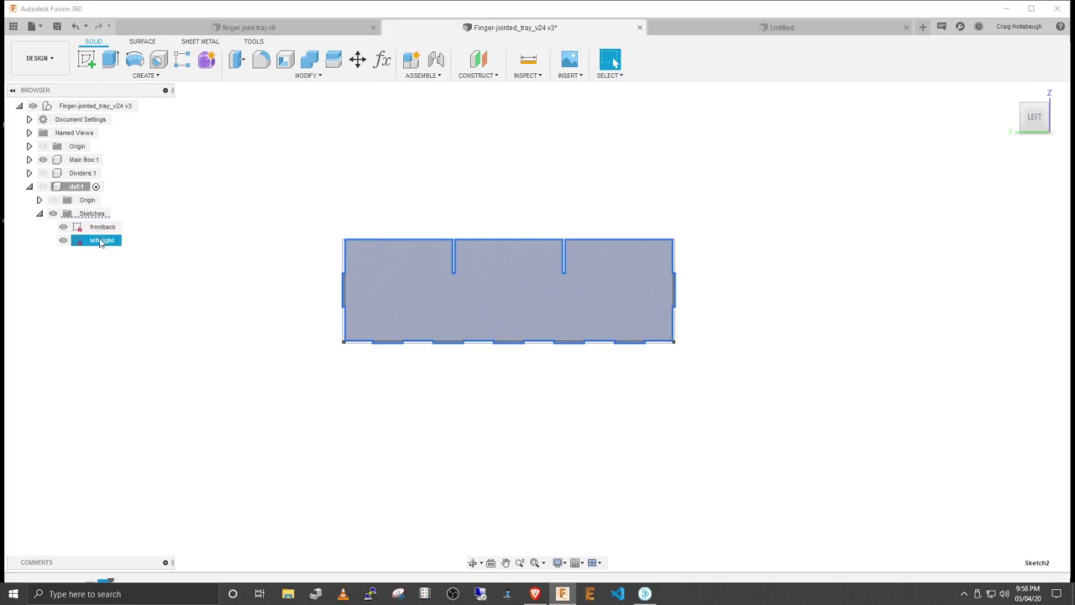
# Step: Hide the dxf component, reactivate the top-level tray design, and orbit to a high rear view
pyautogui.click(43, 187)
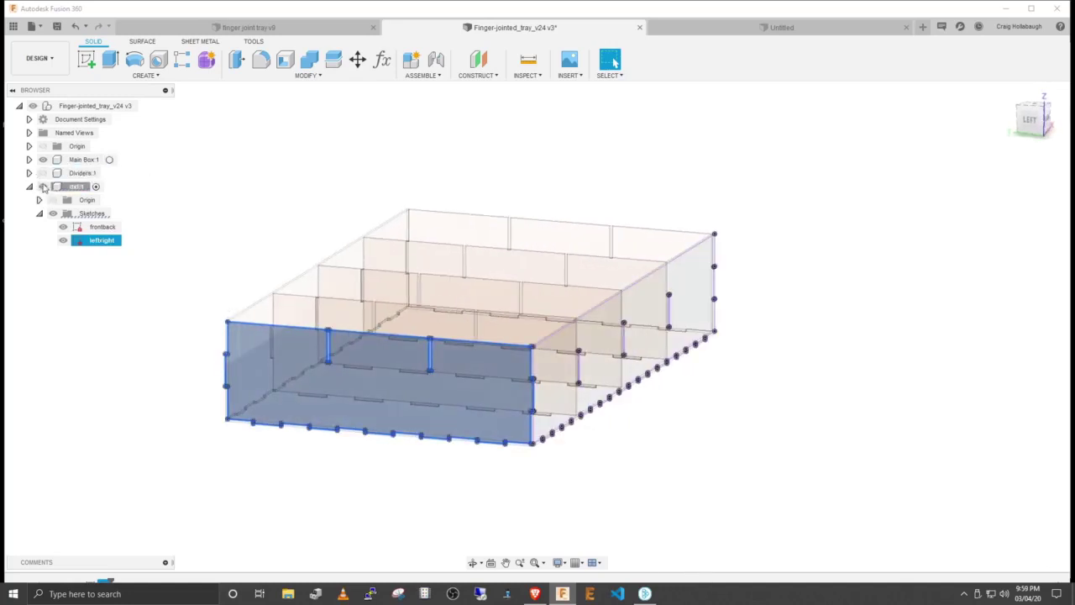
pyautogui.click(142, 106)
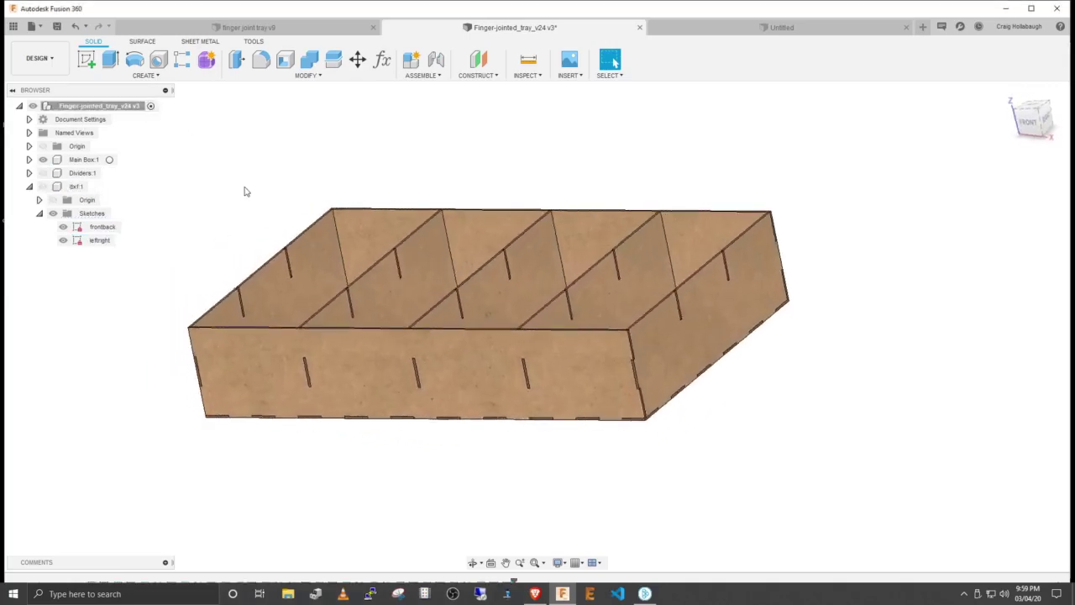
pyautogui.keyDown('shift'); pyautogui.moveTo(259, 227); pyautogui.dragTo(338, 239, button='middle'); pyautogui.keyUp('shift')
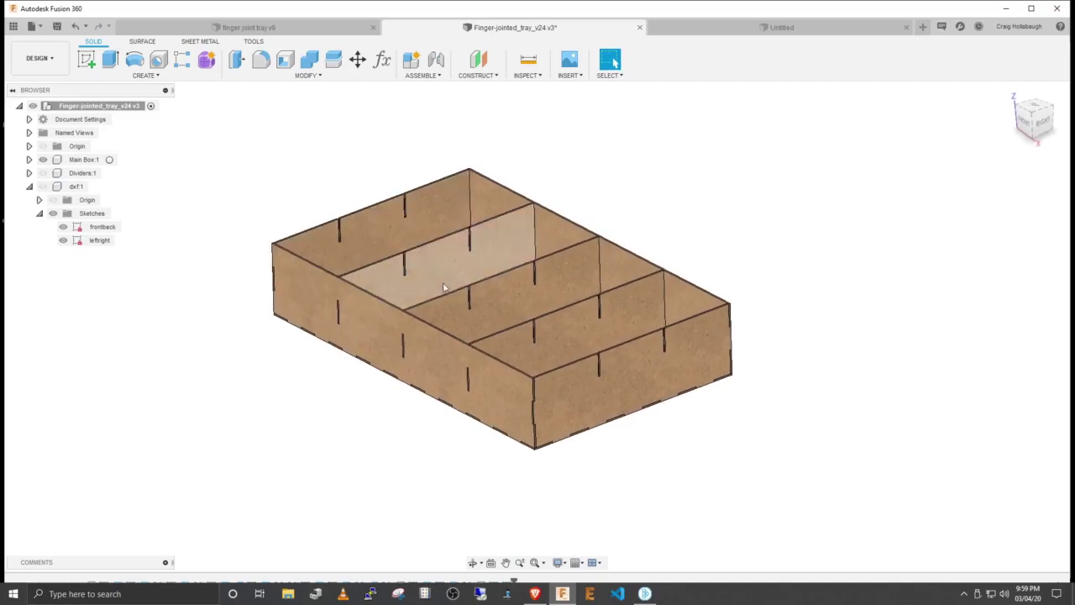
# Step: Unhide Dividers:1 so its divider panel appears, and orbit to a near-top view of the tray
pyautogui.keyDown('shift'); pyautogui.moveTo(610, 371); pyautogui.dragTo(570, 365, button='middle'); pyautogui.keyUp('shift')
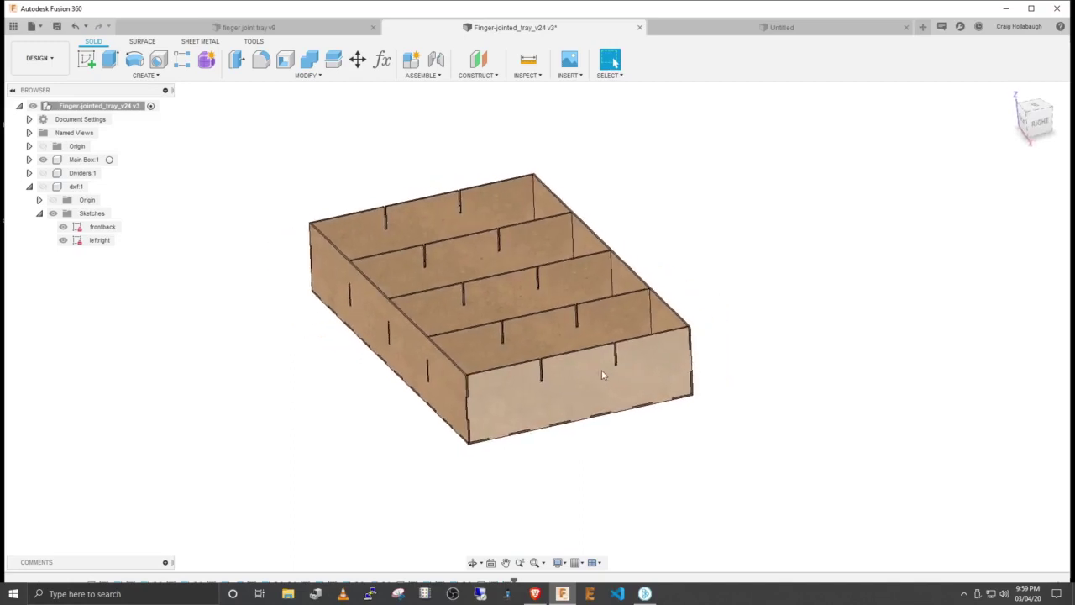
pyautogui.click(43, 173)
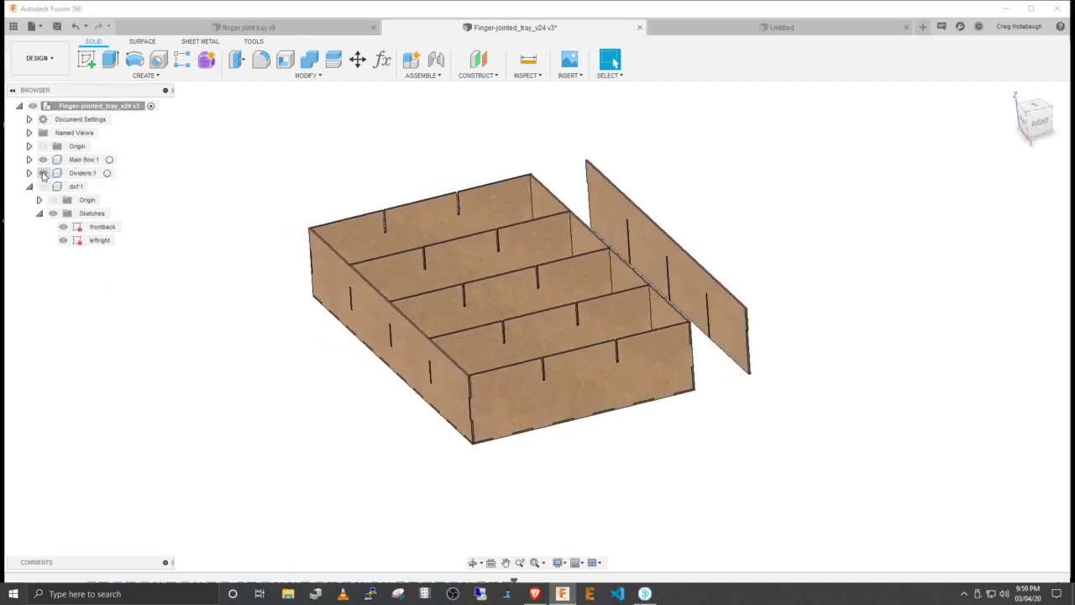
pyautogui.keyDown('shift'); pyautogui.moveTo(537, 188); pyautogui.dragTo(591, 162, button='middle'); pyautogui.keyUp('shift')
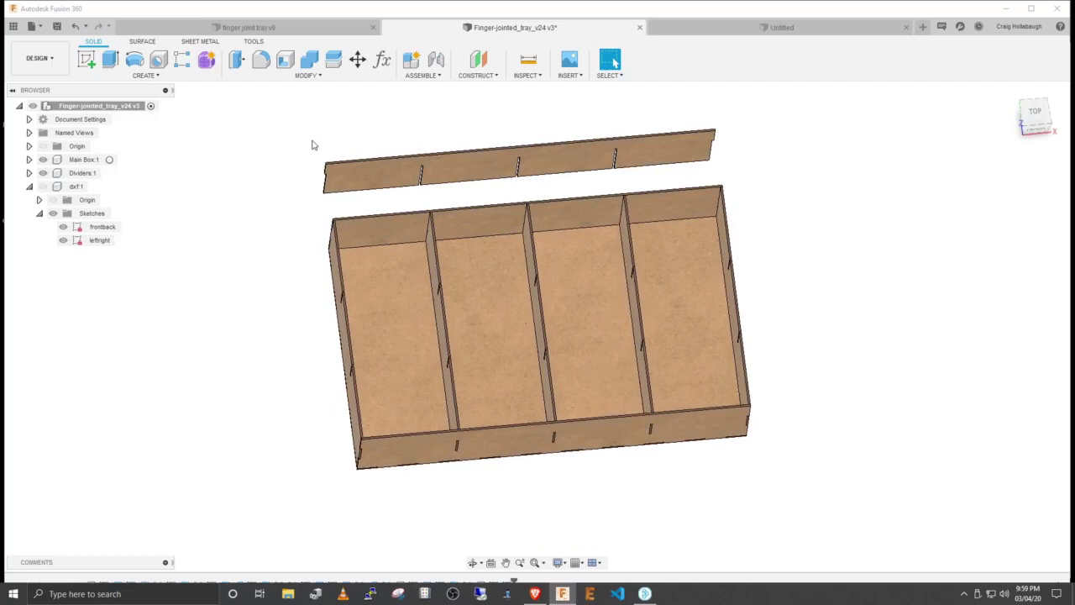
pyautogui.press('p')
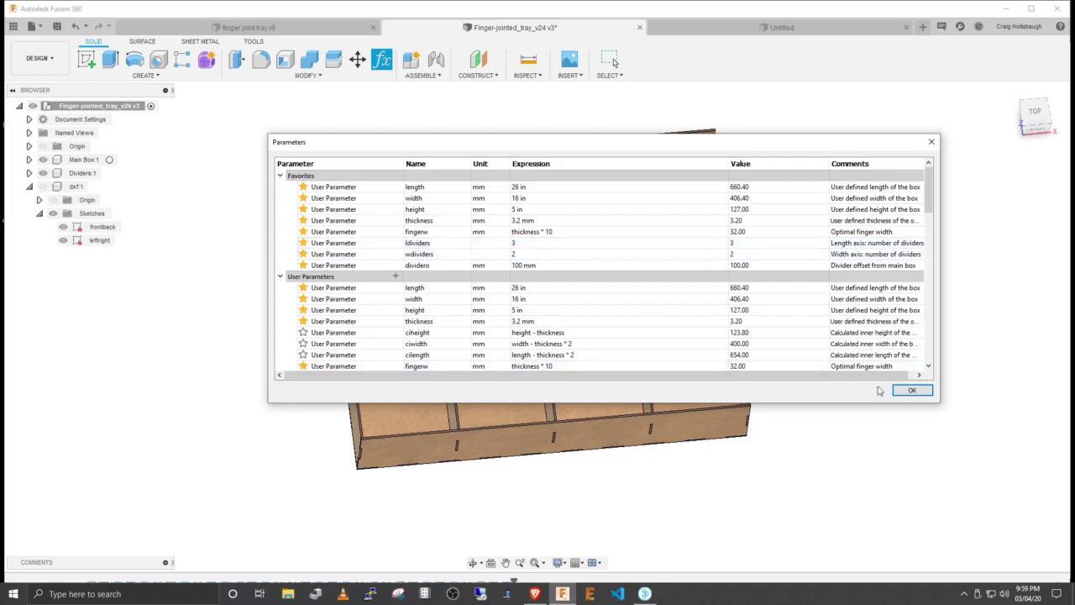
# Step: Enter 3 as the wdividers expression, apply it, and orbit to inspect the extra divider
pyautogui.click(912, 392)
pyautogui.doubleClick(517, 254)
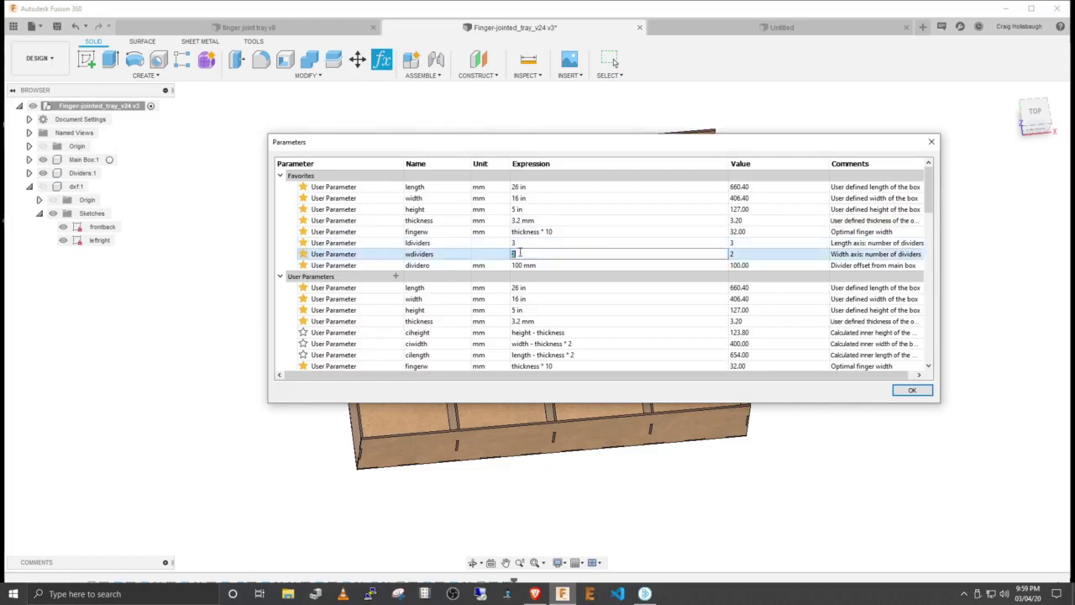
pyautogui.write('3')
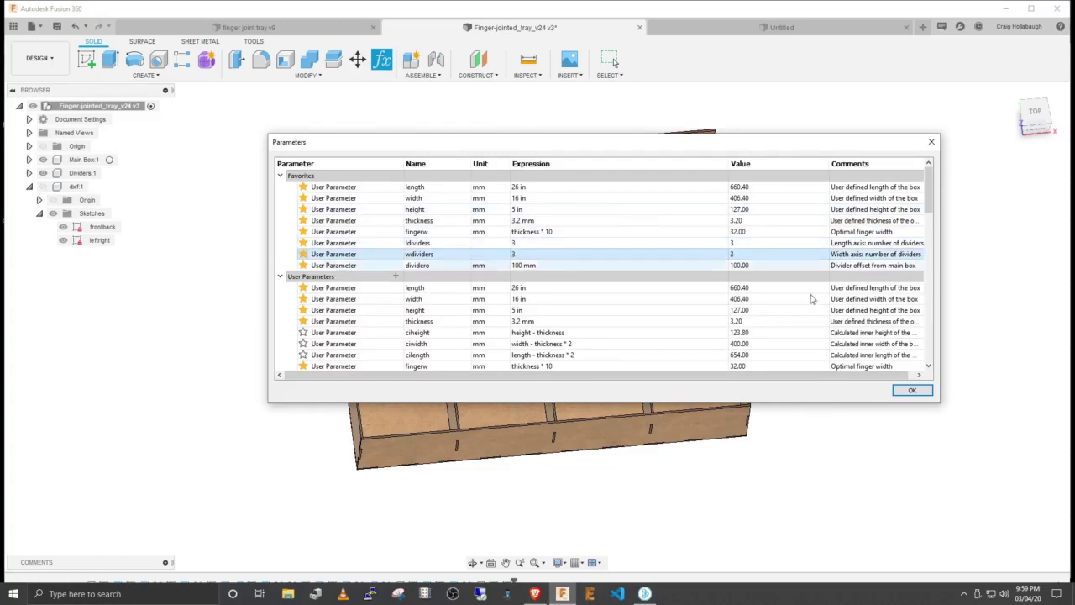
pyautogui.click(911, 391)
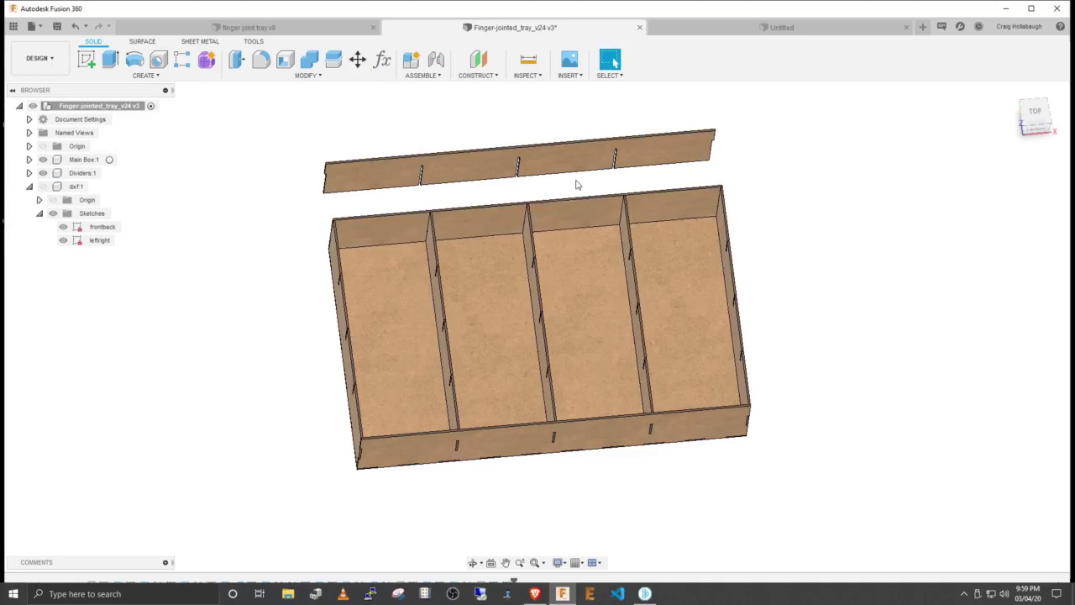
pyautogui.keyDown('shift'); pyautogui.moveTo(576, 184); pyautogui.dragTo(502, 332, button='middle'); pyautogui.keyUp('shift')
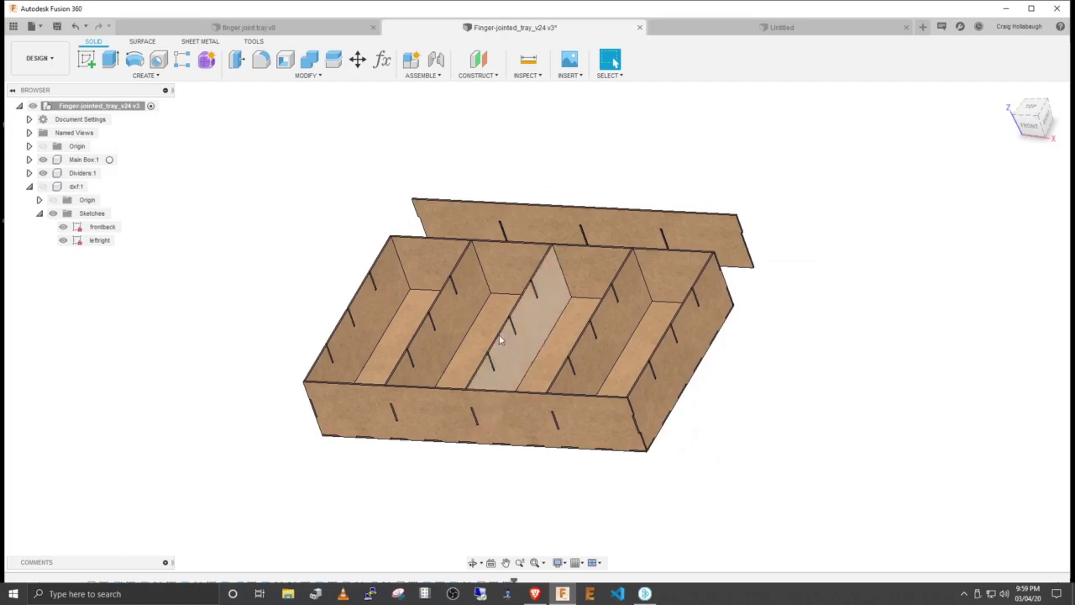
pyautogui.keyDown('shift'); pyautogui.moveTo(515, 298); pyautogui.dragTo(569, 212, button='middle'); pyautogui.keyUp('shift')
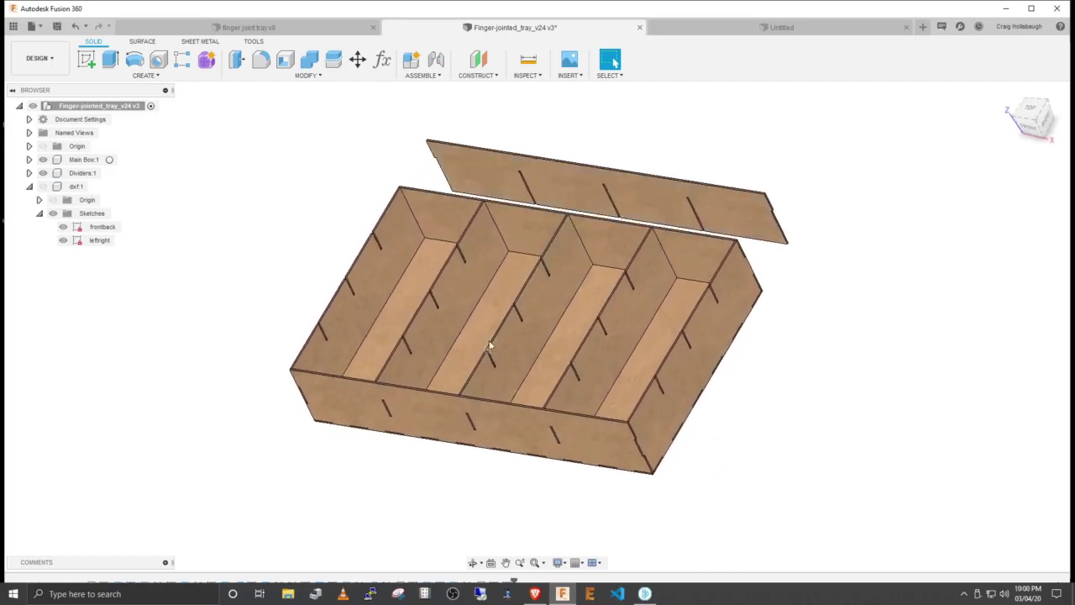
pyautogui.scroll(-2, 480, 327)
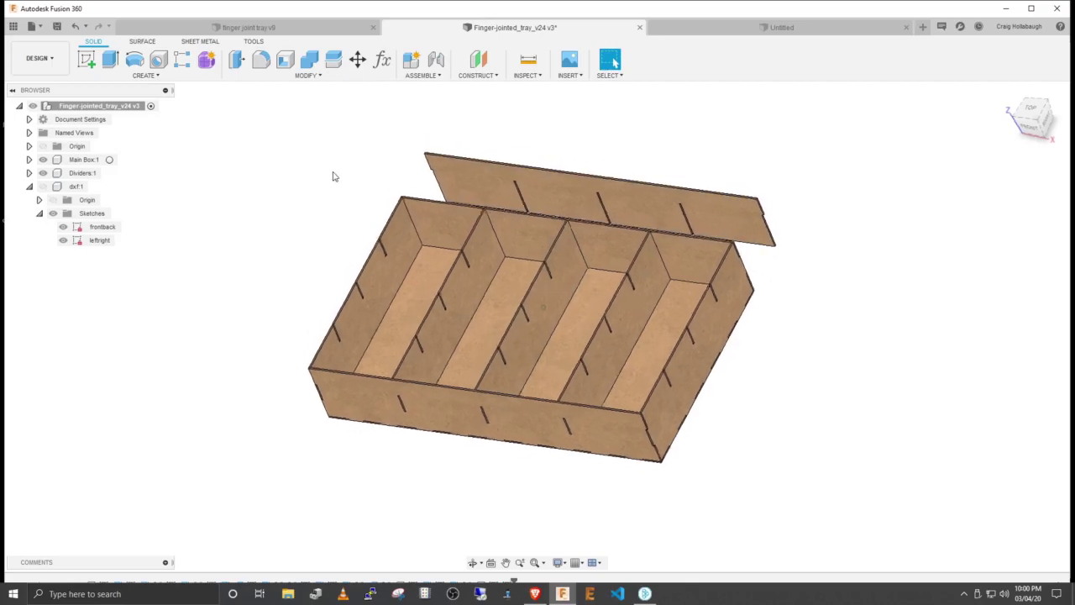
# Step: Close Finger-jointed_tray_v24 without saving and switch to the finger joint tray v9 design
pyautogui.click(639, 27)
pyautogui.click(549, 324)
pyautogui.click(334, 27)
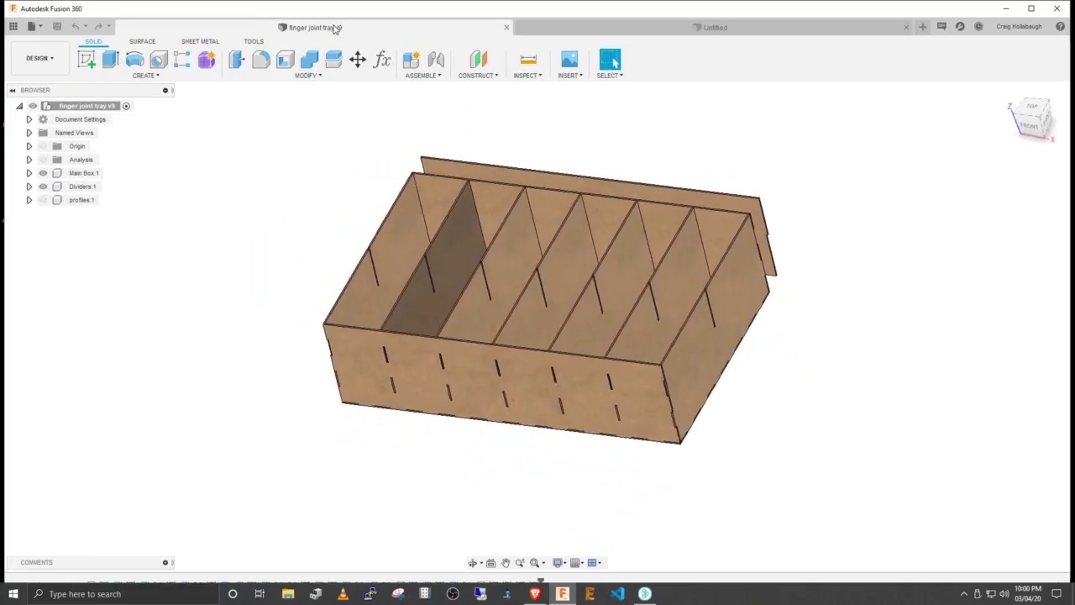
# Step: Expand profiles, Main Box and Dividers in the browser to list their sketches and bodies
pyautogui.click(29, 200)
pyautogui.click(38, 227)
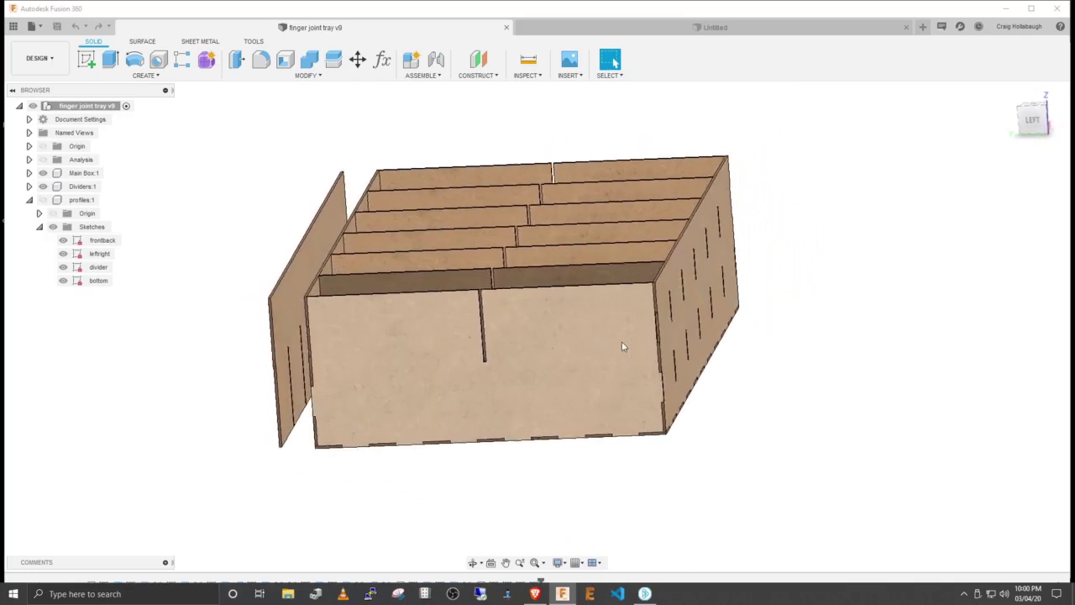
pyautogui.click(29, 174)
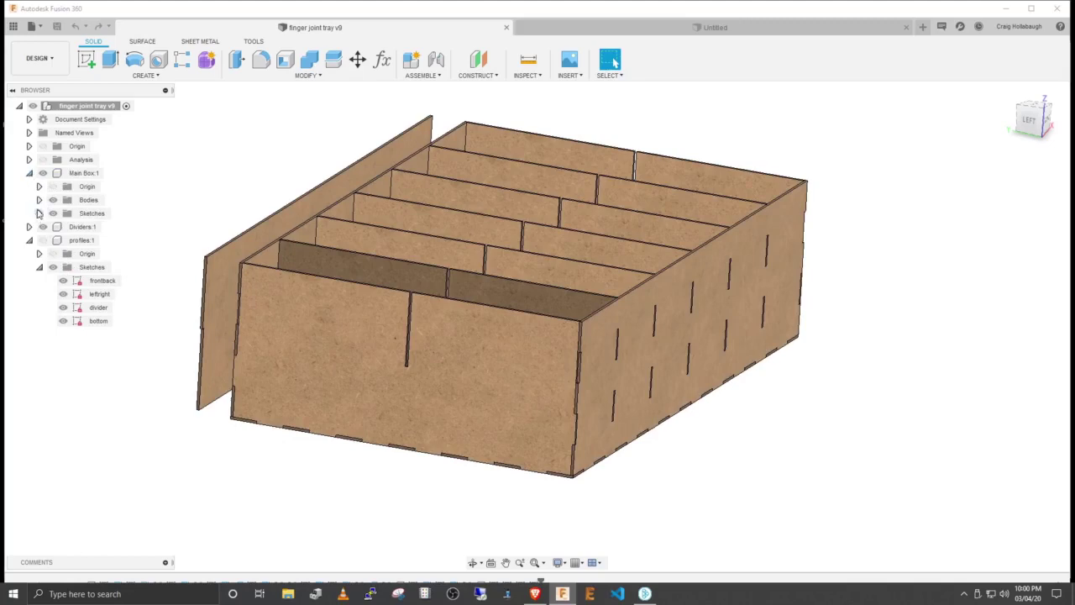
pyautogui.click(39, 199)
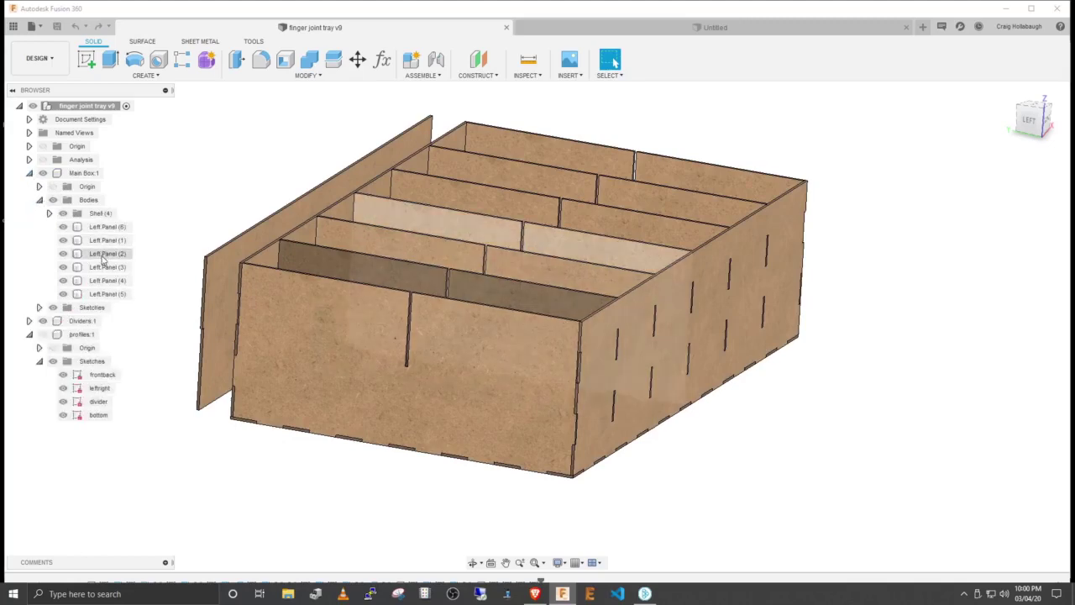
pyautogui.click(28, 321)
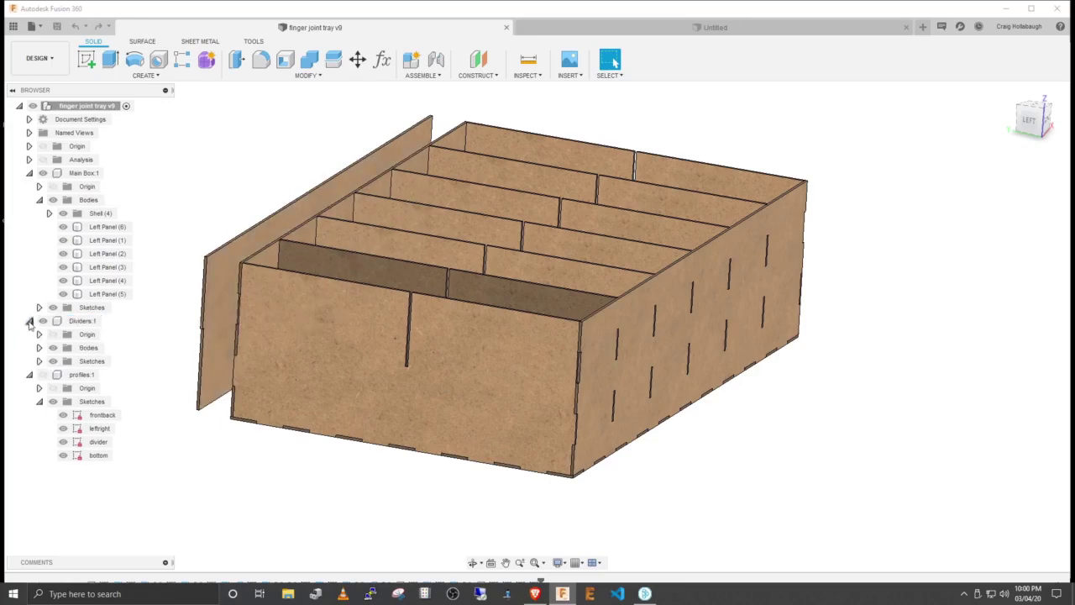
pyautogui.click(39, 347)
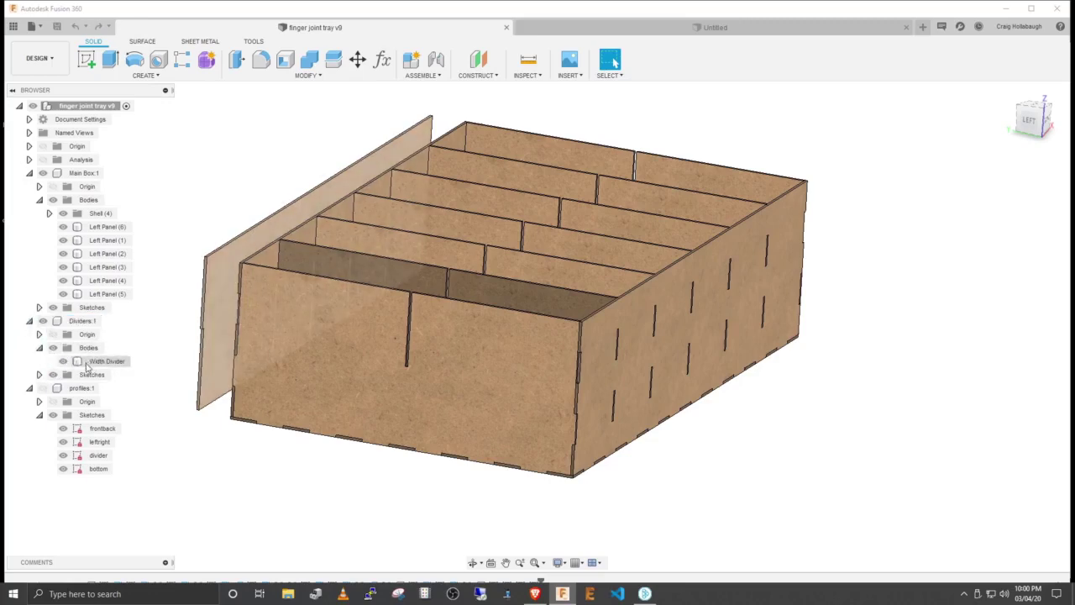
# Step: Find the right side panel in the browser, hide Front Panel, and orbit to the tray's open side
pyautogui.click(631, 325)
pyautogui.rightClick(631, 325)
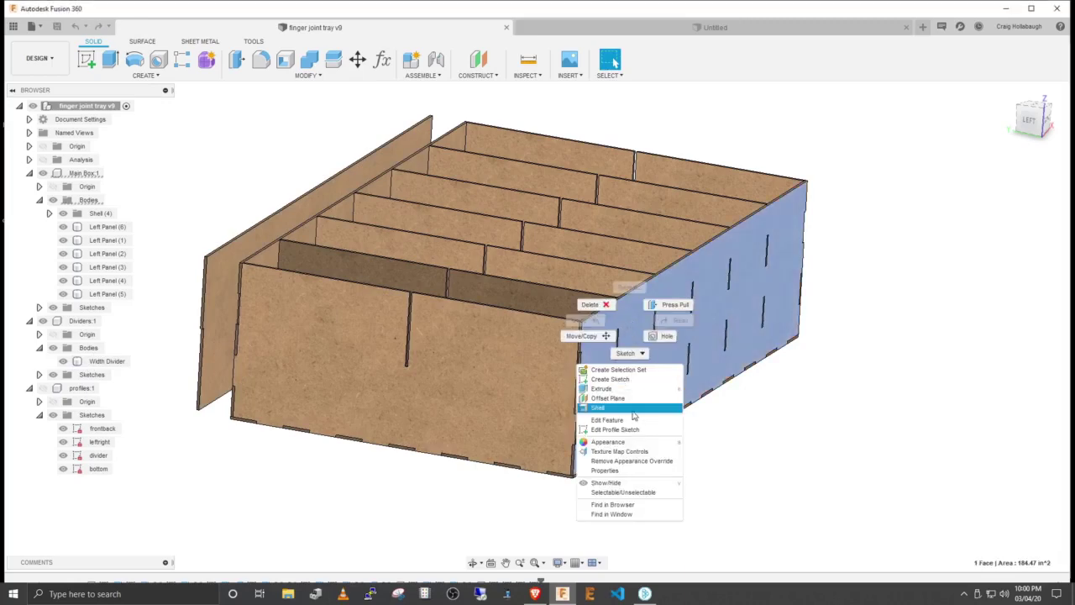
pyautogui.click(616, 507)
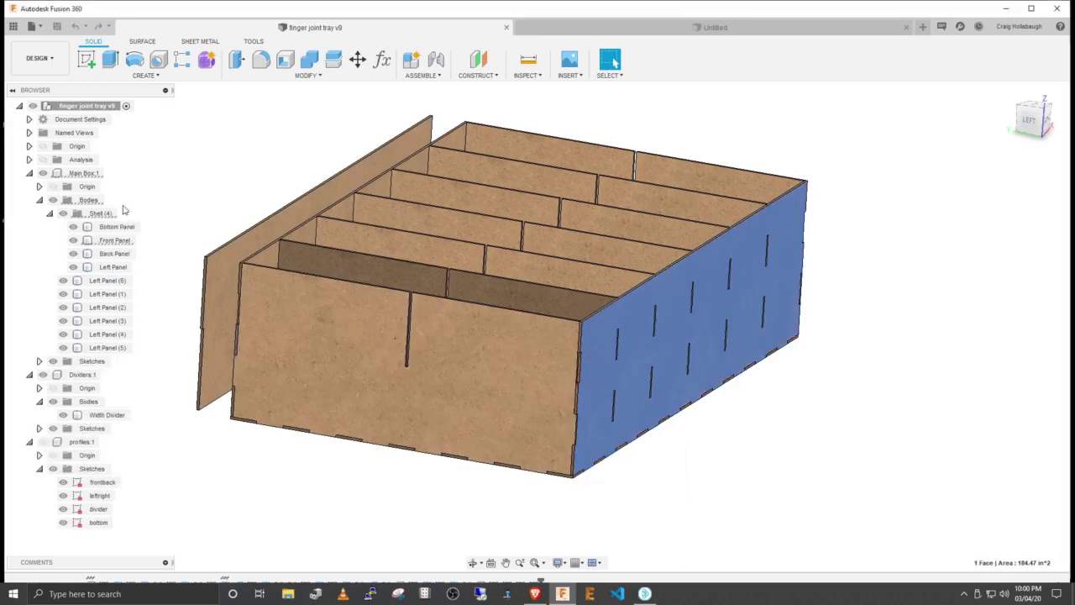
pyautogui.click(75, 241)
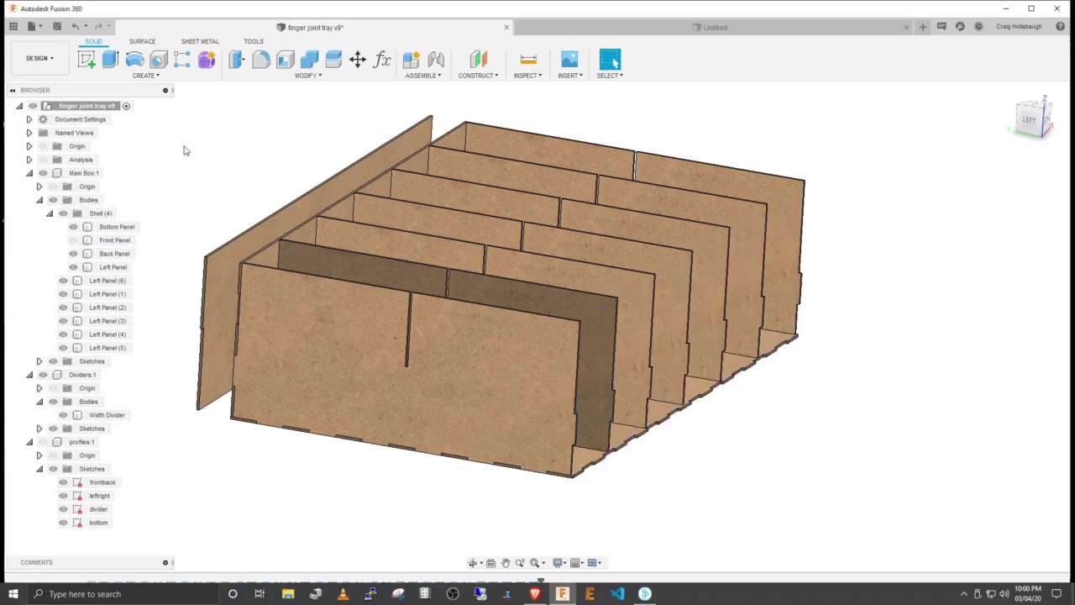
pyautogui.keyDown('shift'); pyautogui.moveTo(185, 151); pyautogui.dragTo(635, 363, button='middle'); pyautogui.keyUp('shift')
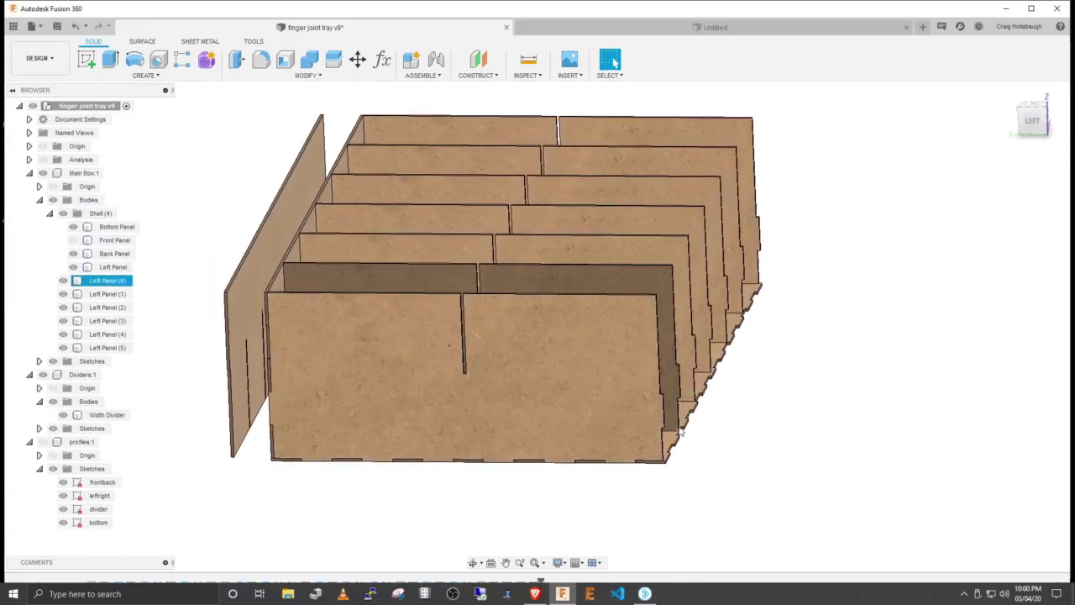
pyautogui.keyDown('shift'); pyautogui.moveTo(680, 431); pyautogui.dragTo(600, 404, button='middle'); pyautogui.keyUp('shift')
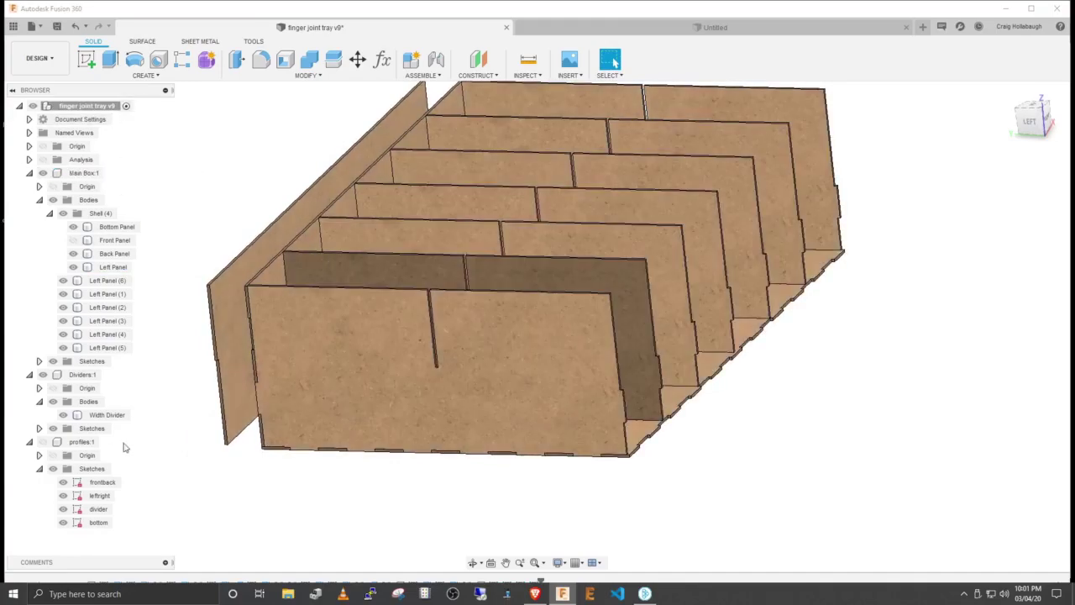
# Step: Activate profiles:1 and select the leftright sketch with Main Box hidden, then unhide Main Box
pyautogui.doubleClick(81, 443)
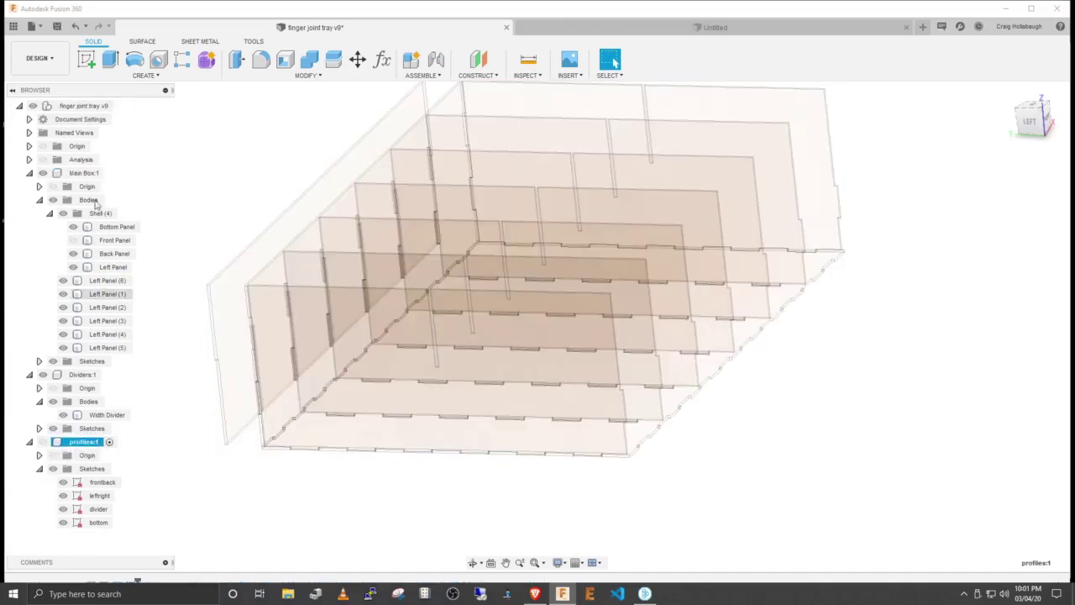
pyautogui.click(43, 173)
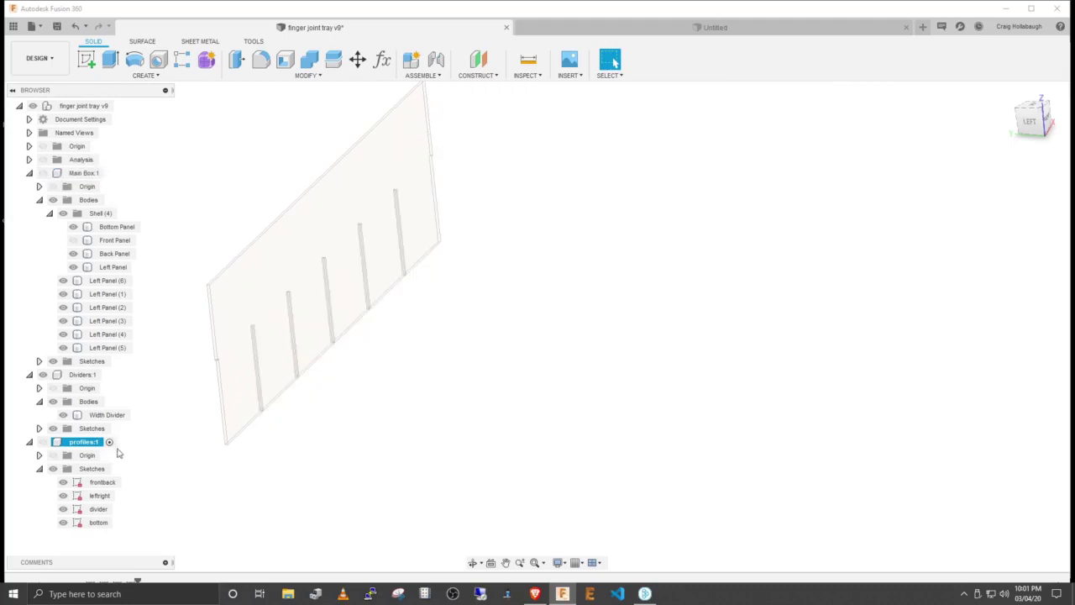
pyautogui.click(94, 495)
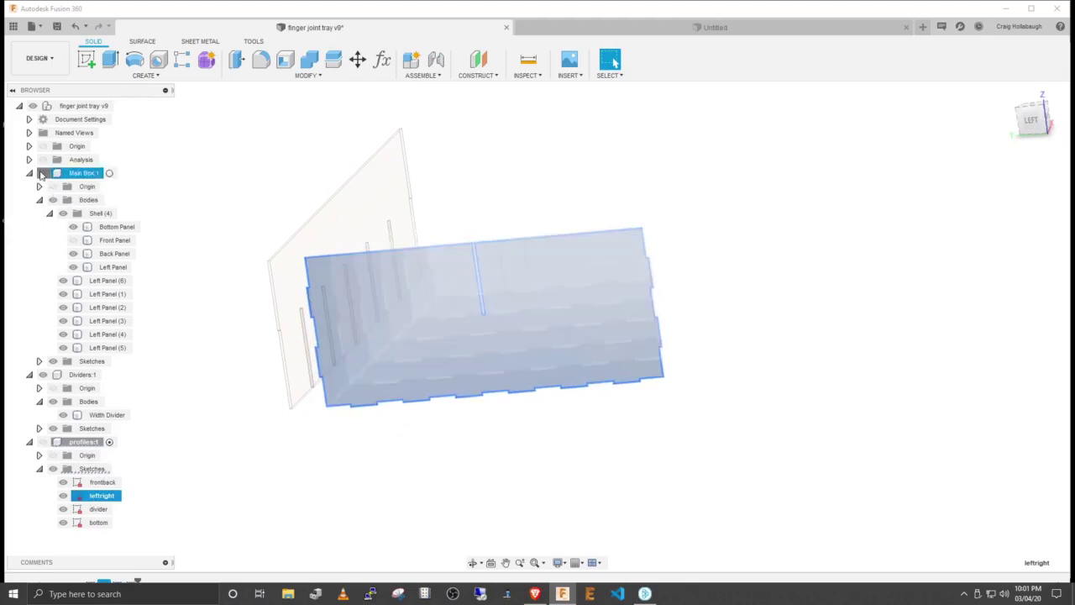
pyautogui.click(42, 172)
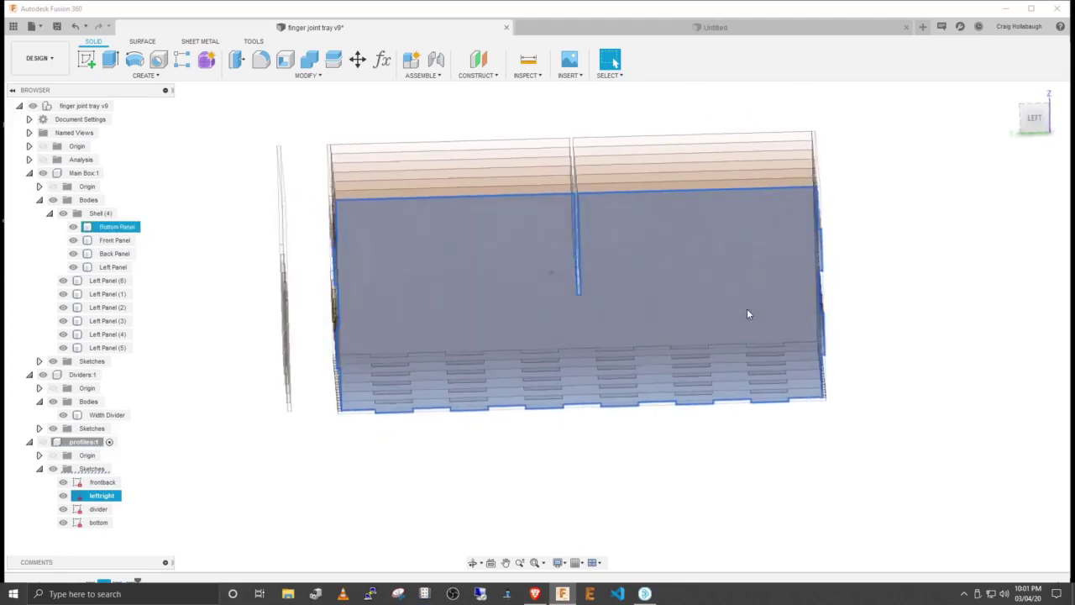
# Step: View the tray from LEFT, clear the selection, restore the home view, and switch to Deepnest
pyautogui.click(1029, 116)
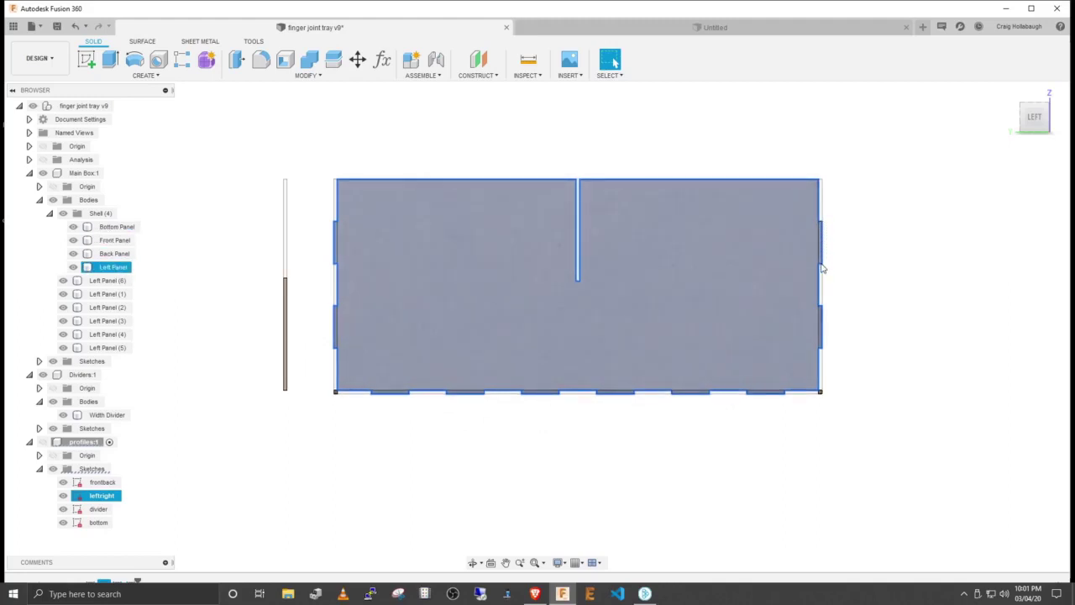
pyautogui.scroll(-1, 822, 267)
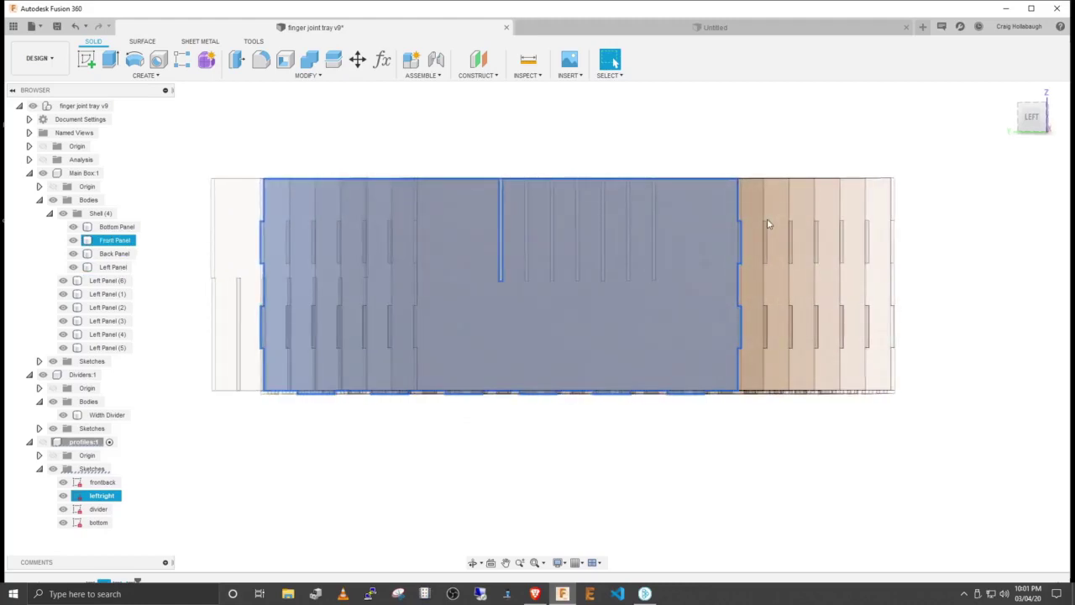
pyautogui.press('F6')
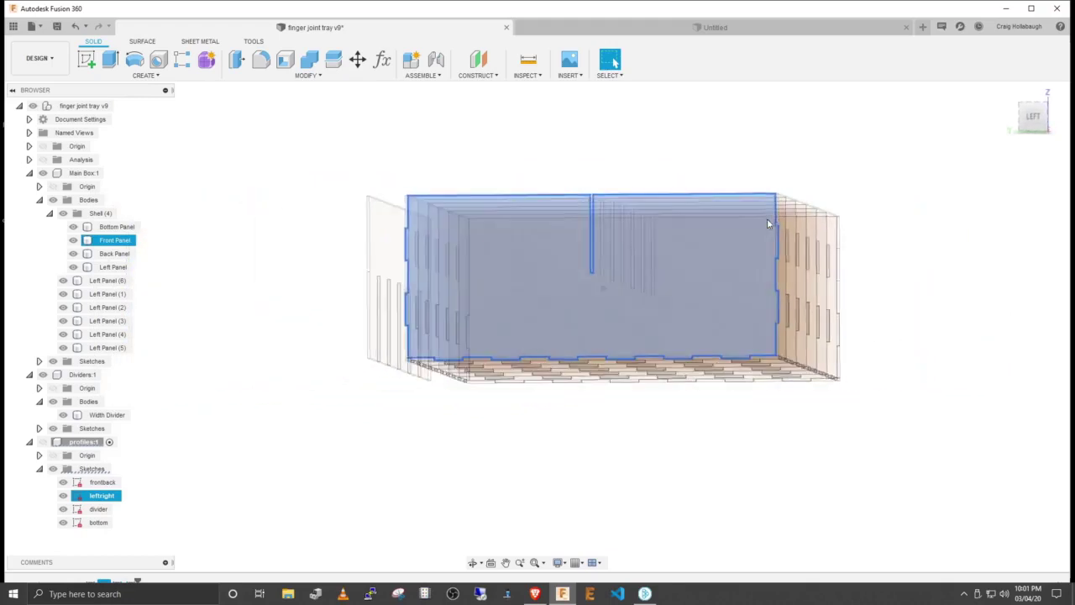
pyautogui.click(284, 215)
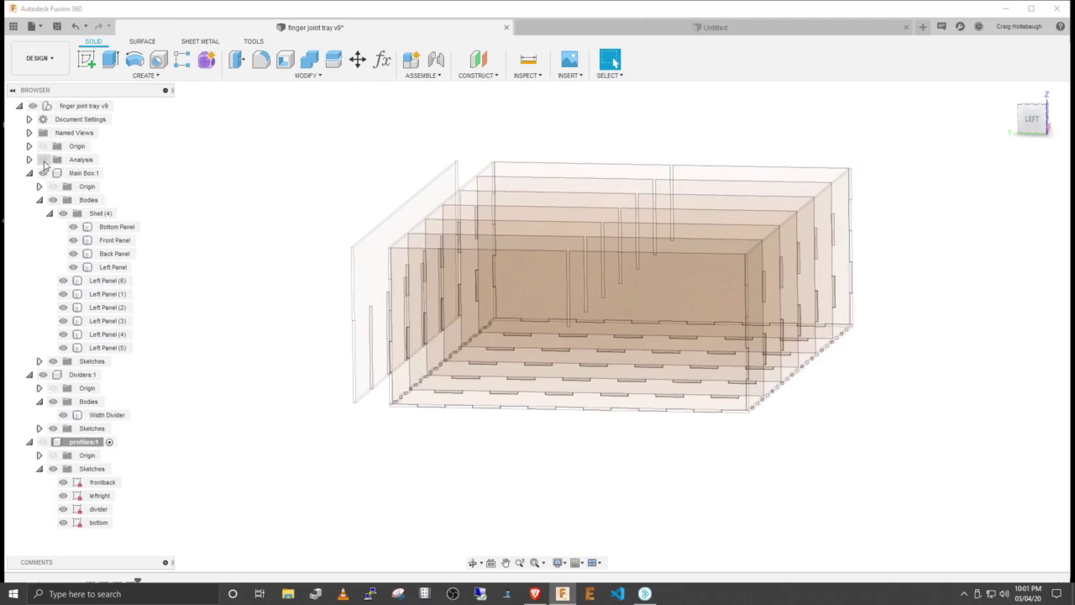
pyautogui.click(43, 173)
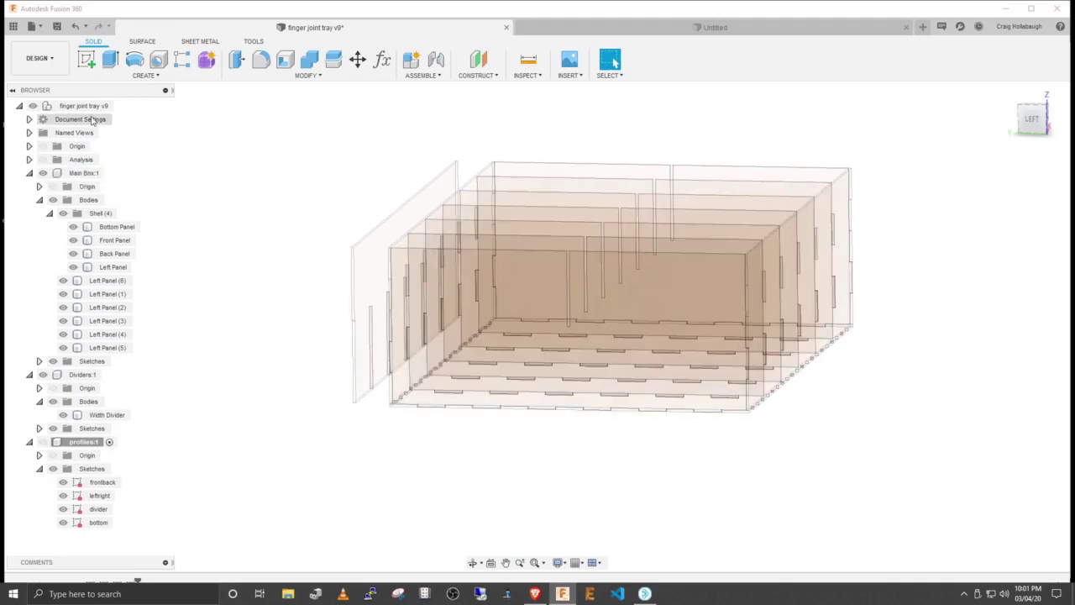
pyautogui.click(84, 106)
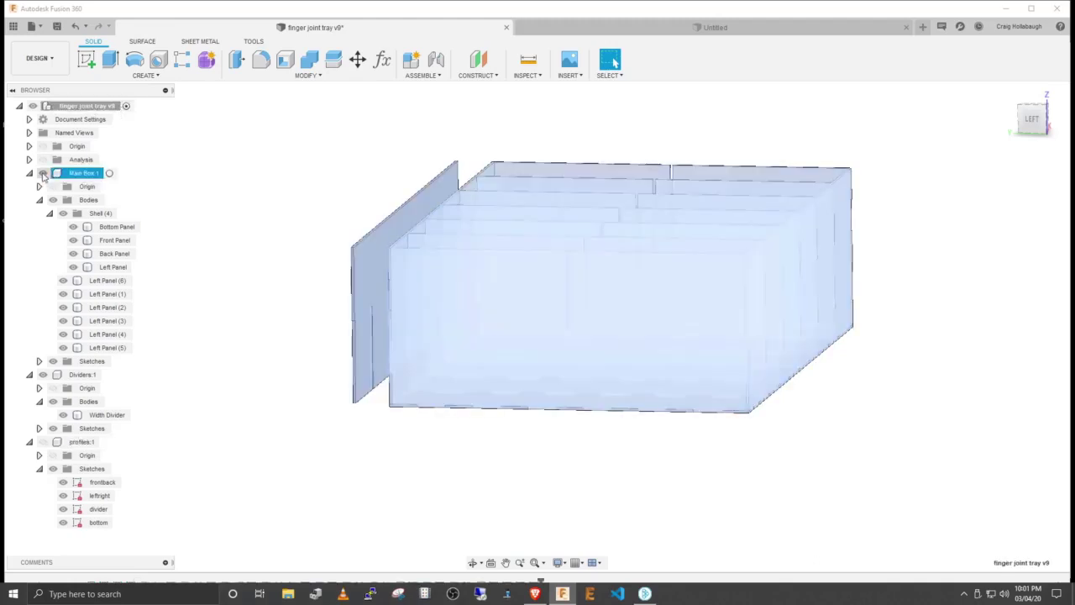
pyautogui.click(231, 331)
pyautogui.press('F6')
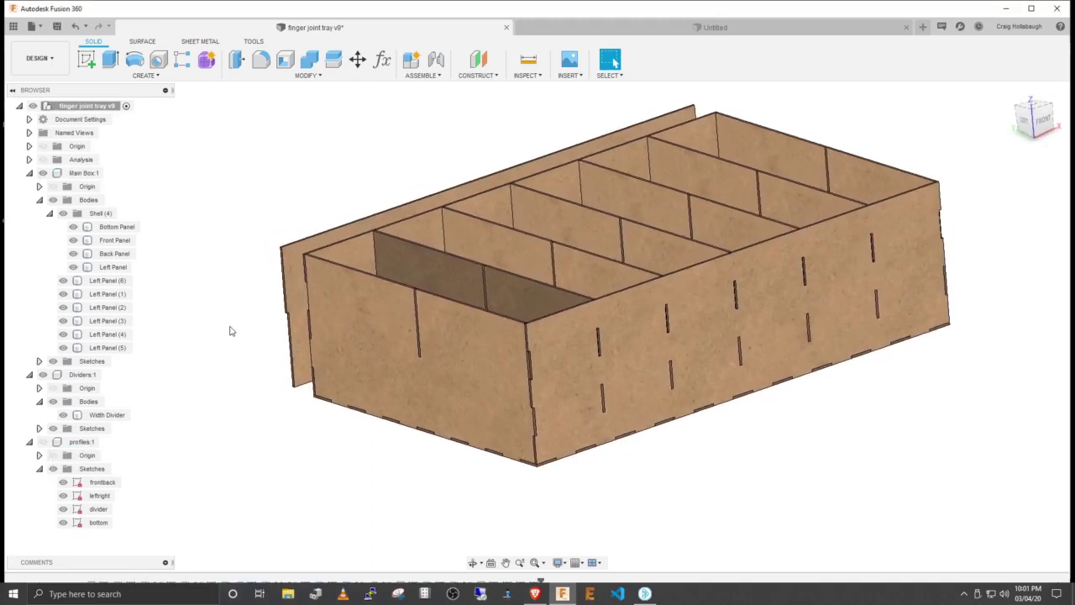
pyautogui.hotkey('alt', 'Tab')
# Step: Bring up Brave's Deepnest tab and scroll deepnest.io to the 'It's easy to get started' section
pyautogui.hotkey('alt', 'Tab')
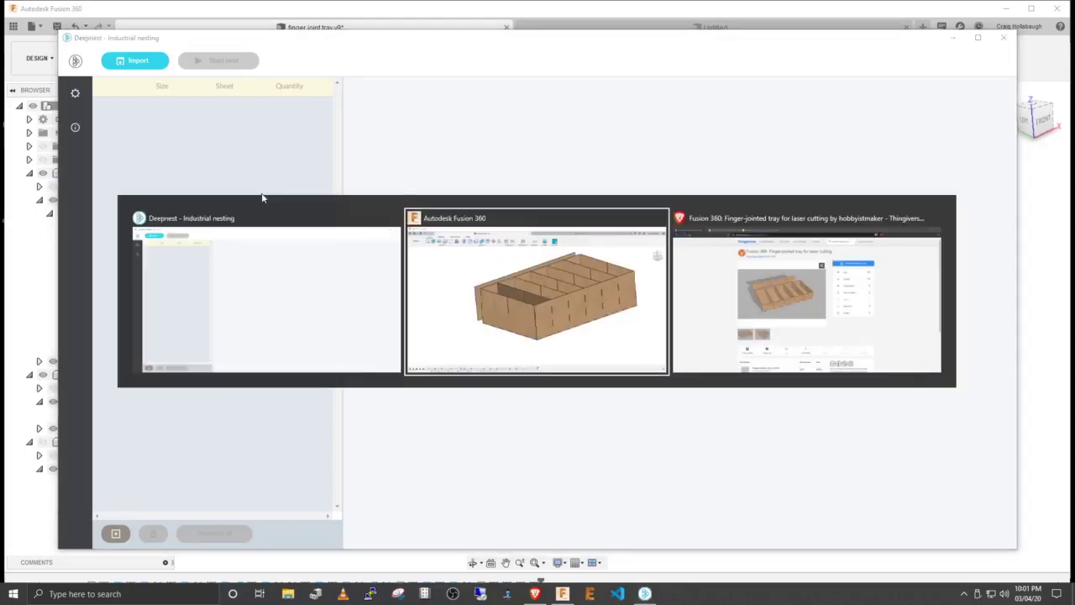
pyautogui.hotkey('alt', 'Tab')
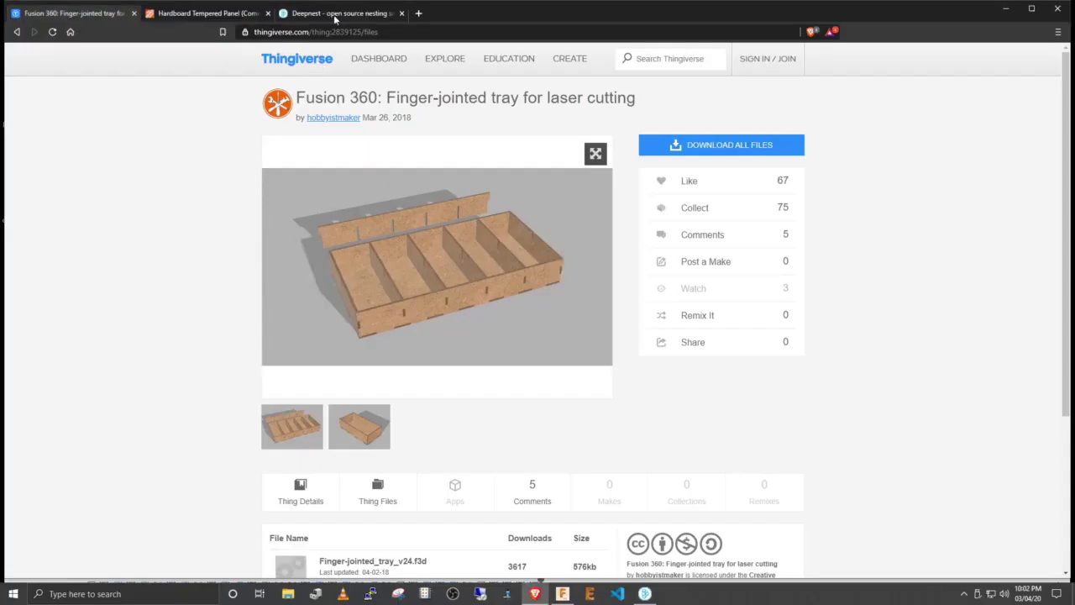
pyautogui.click(334, 13)
pyautogui.click(242, 178)
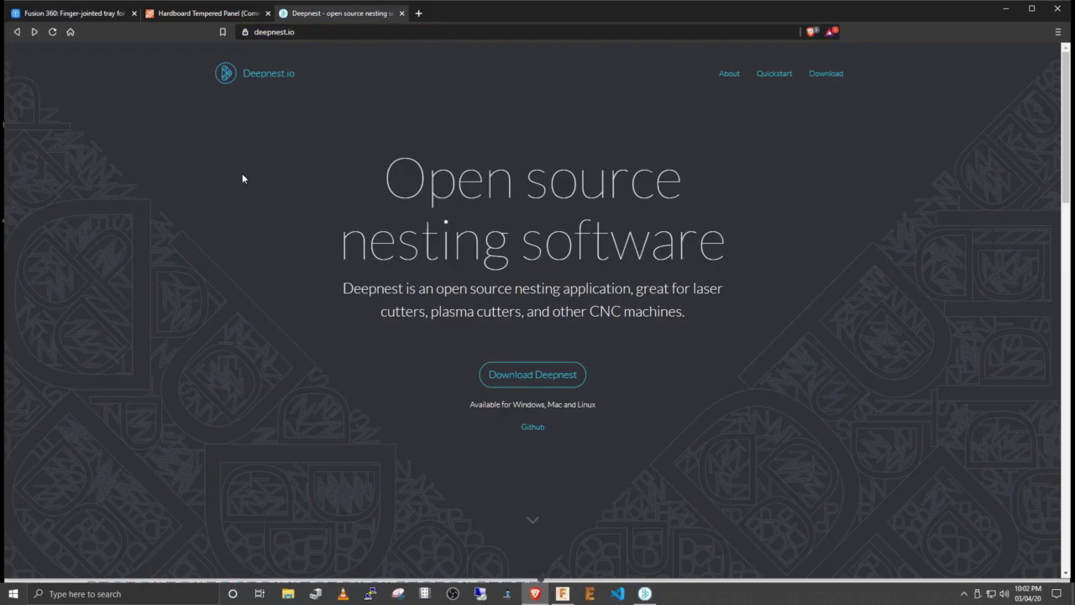
pyautogui.scroll(-2, 241, 178)
pyautogui.scroll(2, 242, 178)
pyautogui.scroll(-3, 241, 178)
pyautogui.scroll(-5, 242, 179)
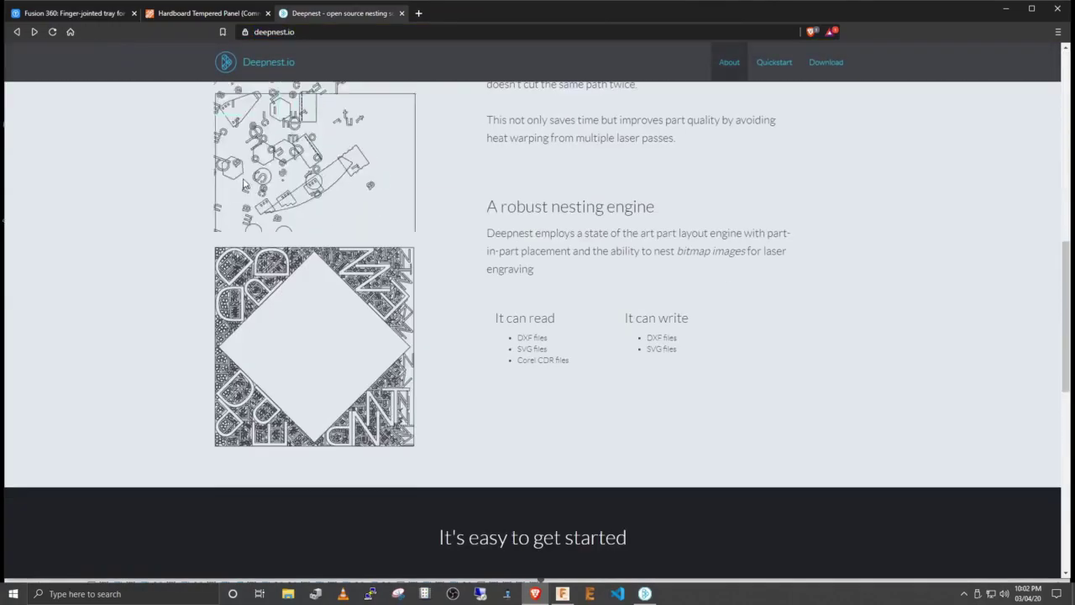
pyautogui.scroll(2, 242, 180)
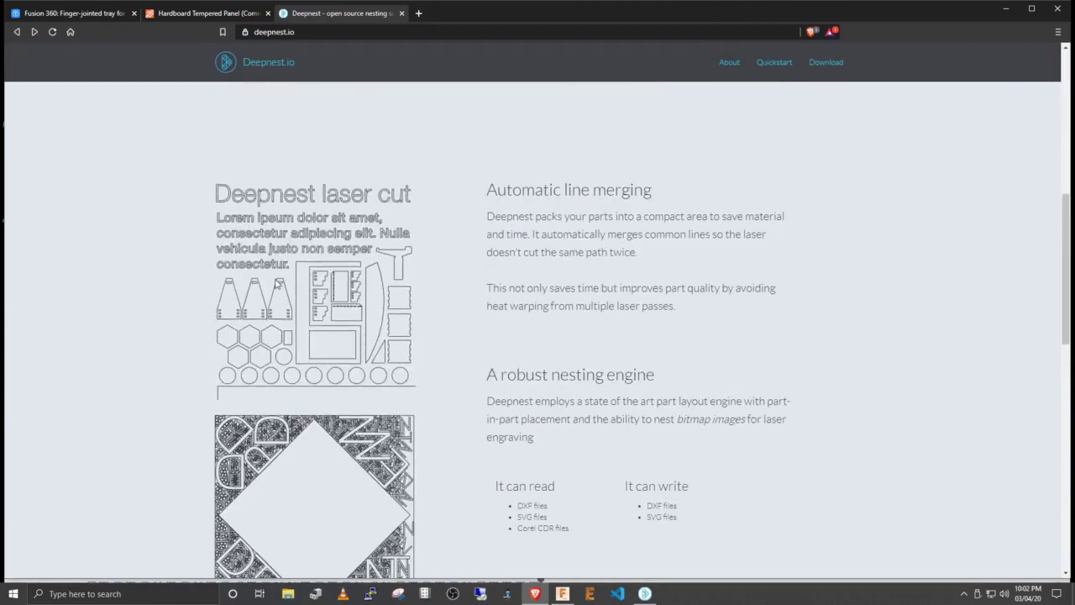
pyautogui.scroll(-1, 276, 283)
pyautogui.scroll(1, 276, 284)
pyautogui.scroll(-5, 446, 307)
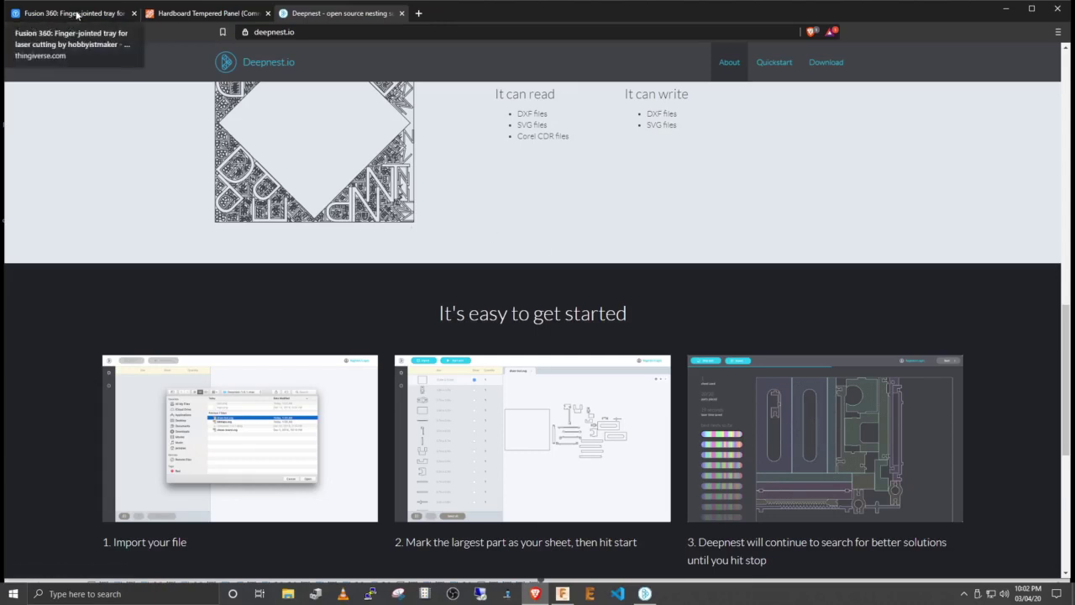
# Step: Cycle through the Start menu, Deepnest and Fusion 360 windows
pyautogui.press('super')
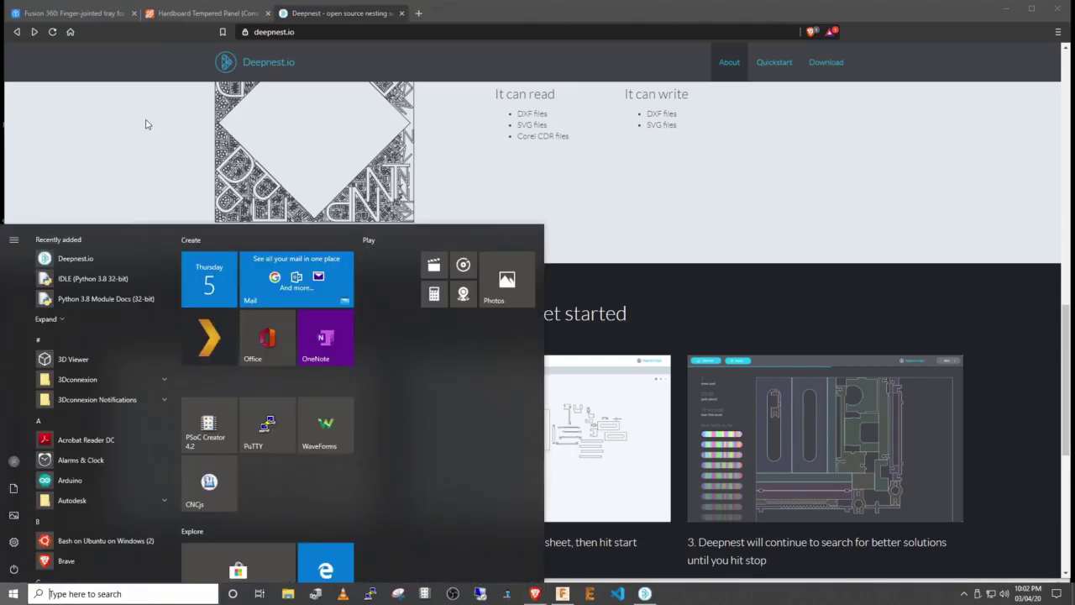
pyautogui.click(137, 134)
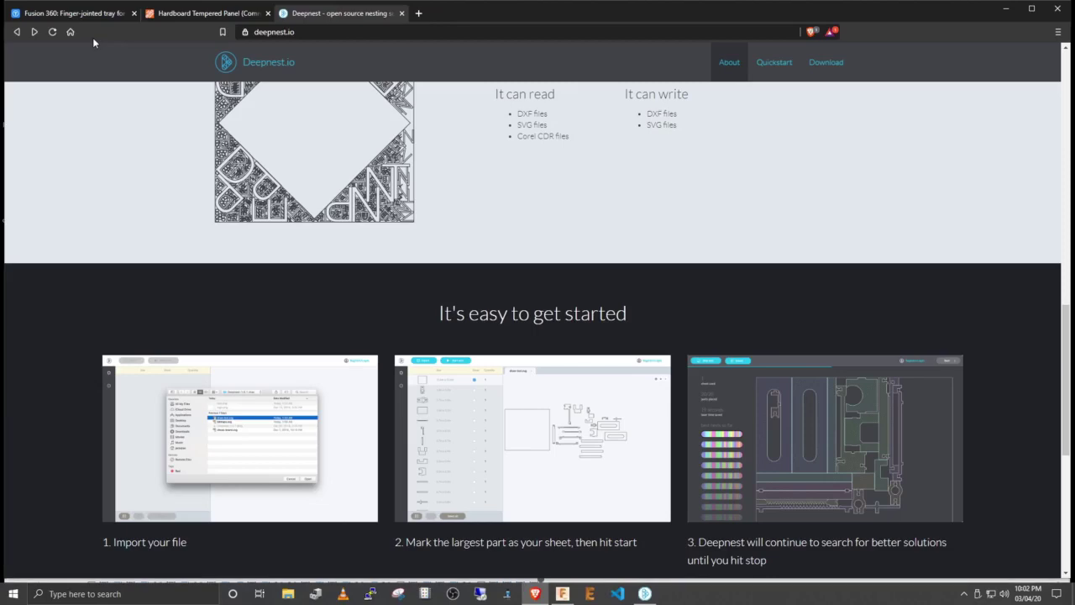
pyautogui.hotkey('alt', 'Tab')
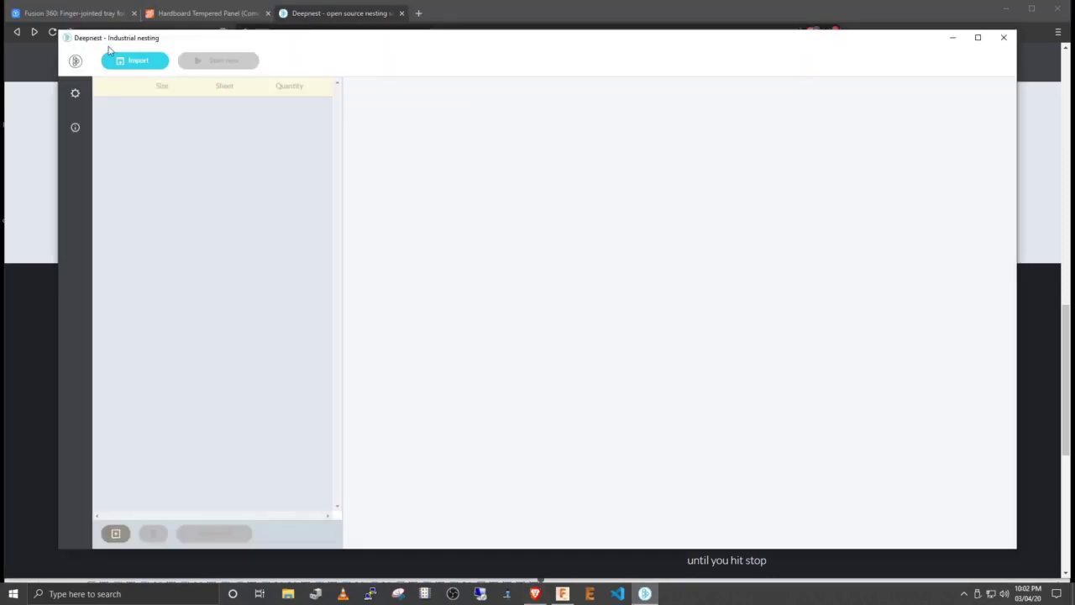
pyautogui.hotkey('alt', 'Tab')
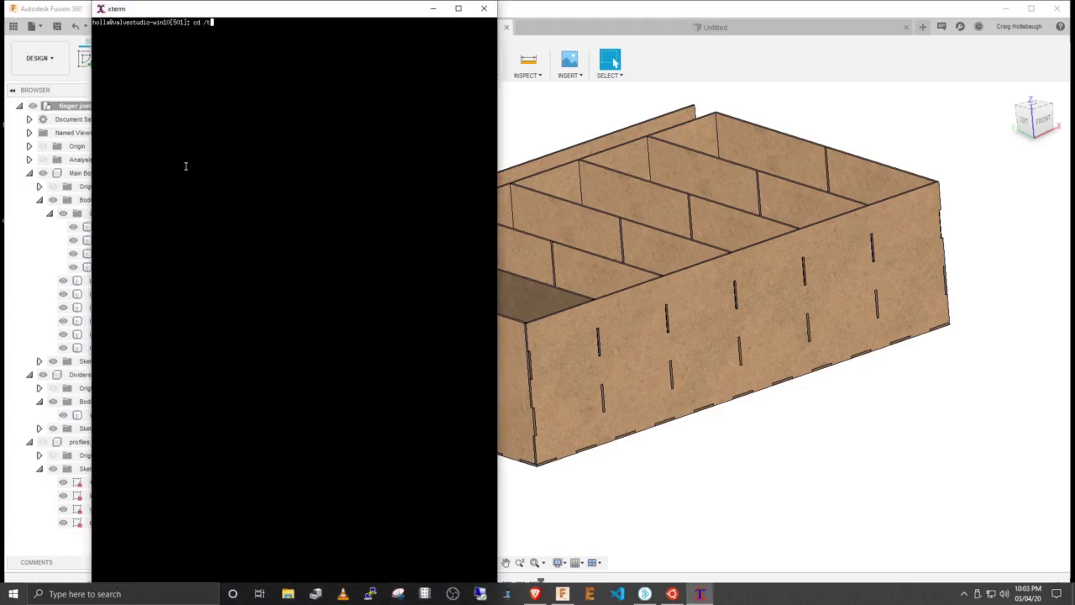
# Step: In /tmp/dxf, list the files, delete frontback.dxf with rm, and close xterm
pyautogui.press('Return')
pyautogui.write('l')
pyautogui.press('Return')
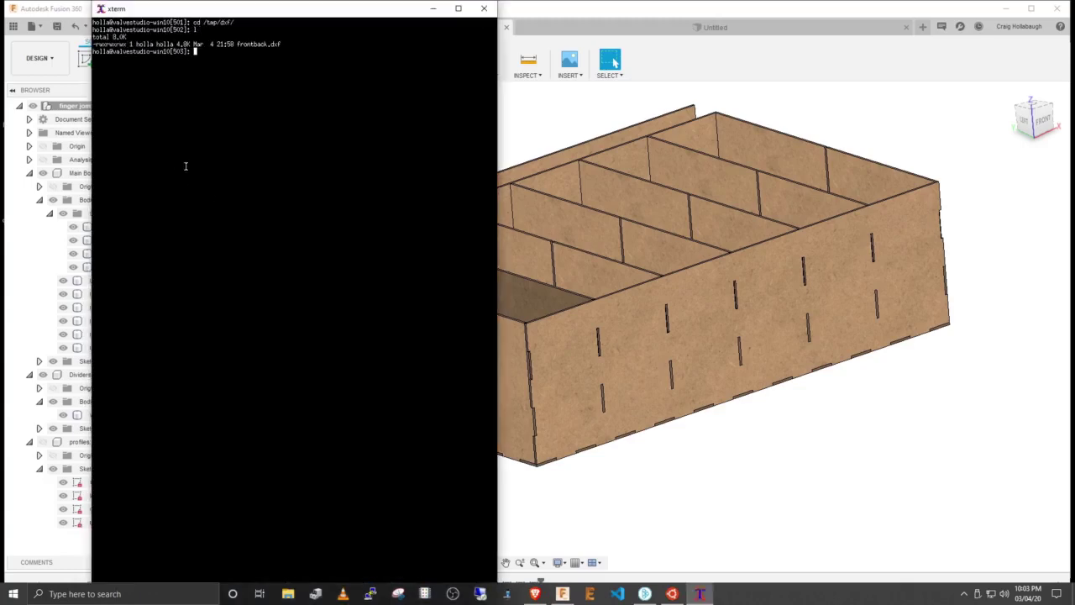
pyautogui.write('rm frontback.dxf')
pyautogui.press('Return')
pyautogui.hotkey('ctrl', 'd')
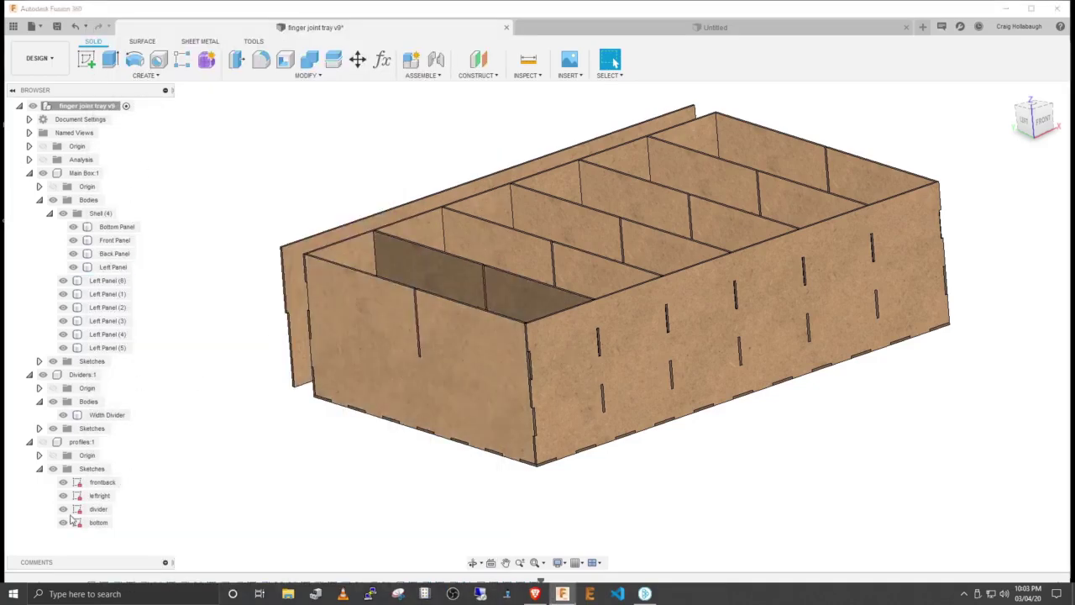
# Step: Export the frontback and leftright sketches as DXF files into C:\tmp\dxf
pyautogui.rightClick(99, 483)
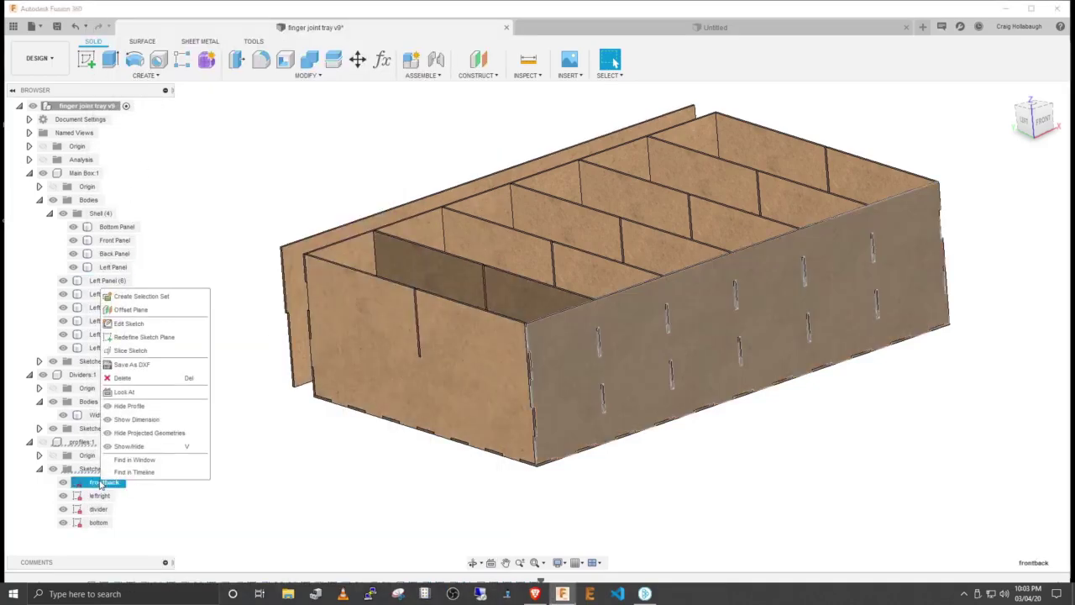
pyautogui.click(130, 368)
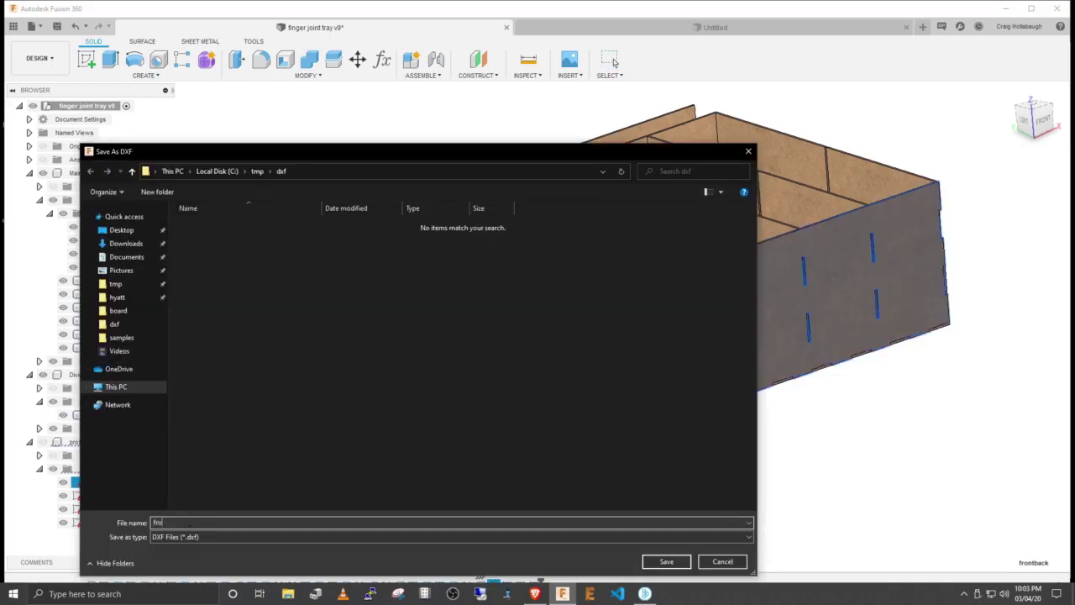
pyautogui.press('Return')
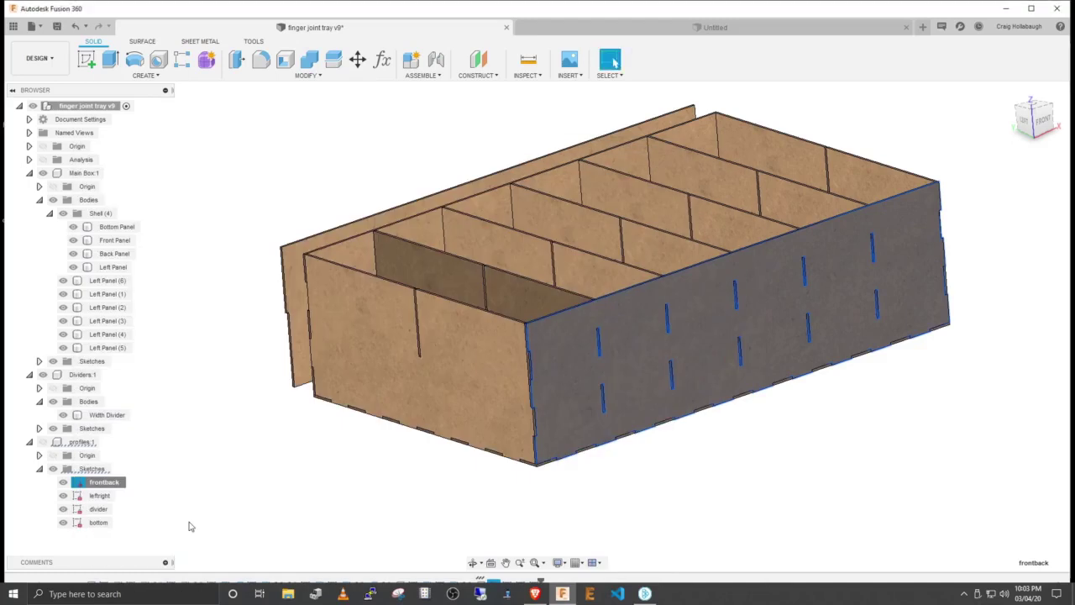
pyautogui.click(95, 496)
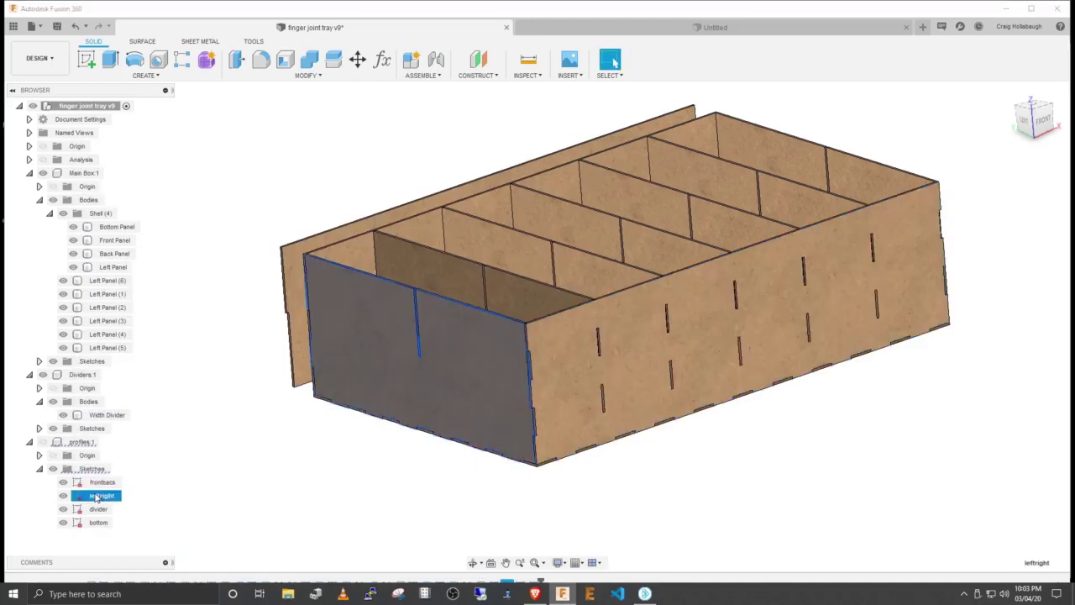
pyautogui.rightClick(95, 497)
pyautogui.click(126, 377)
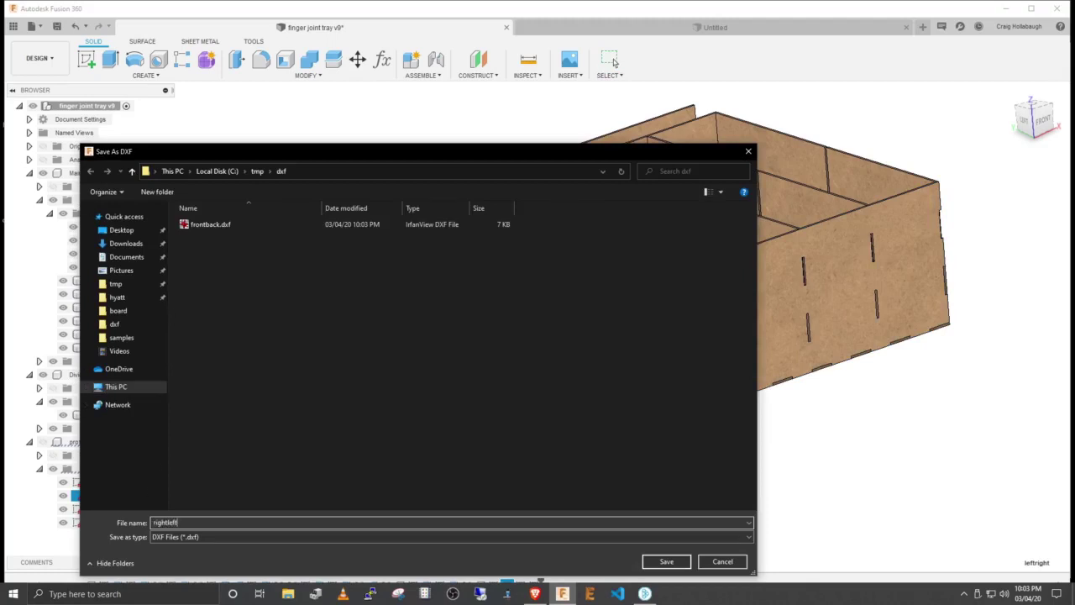
pyautogui.press('Return')
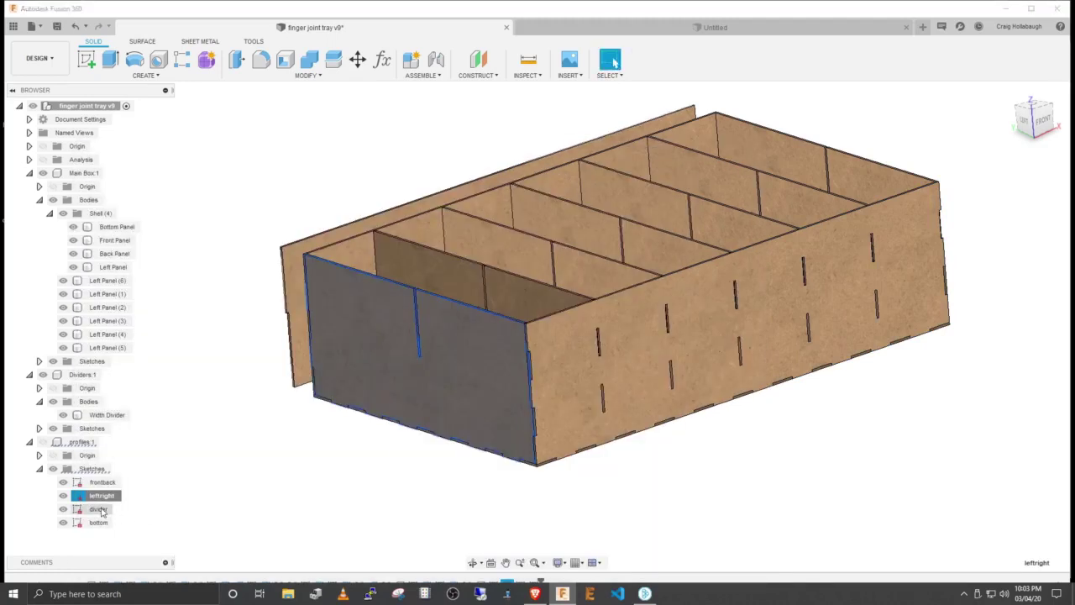
# Step: Export the divider sketch as 'divider' and the bottom sketch as DXFs, then switch to Deepnest
pyautogui.rightClick(101, 510)
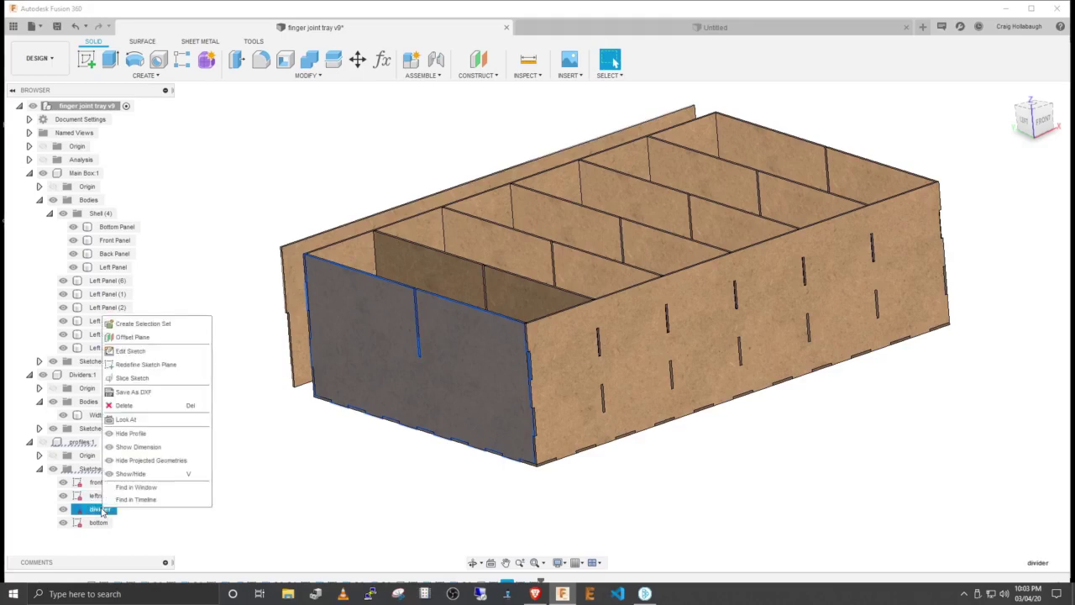
pyautogui.click(129, 391)
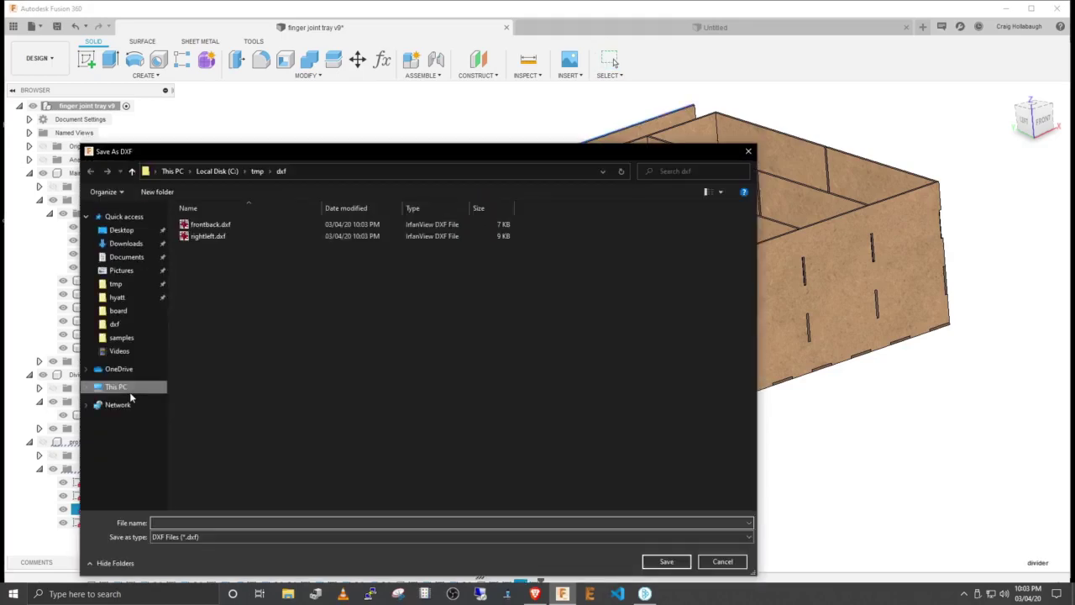
pyautogui.write('divider')
pyautogui.press('Return')
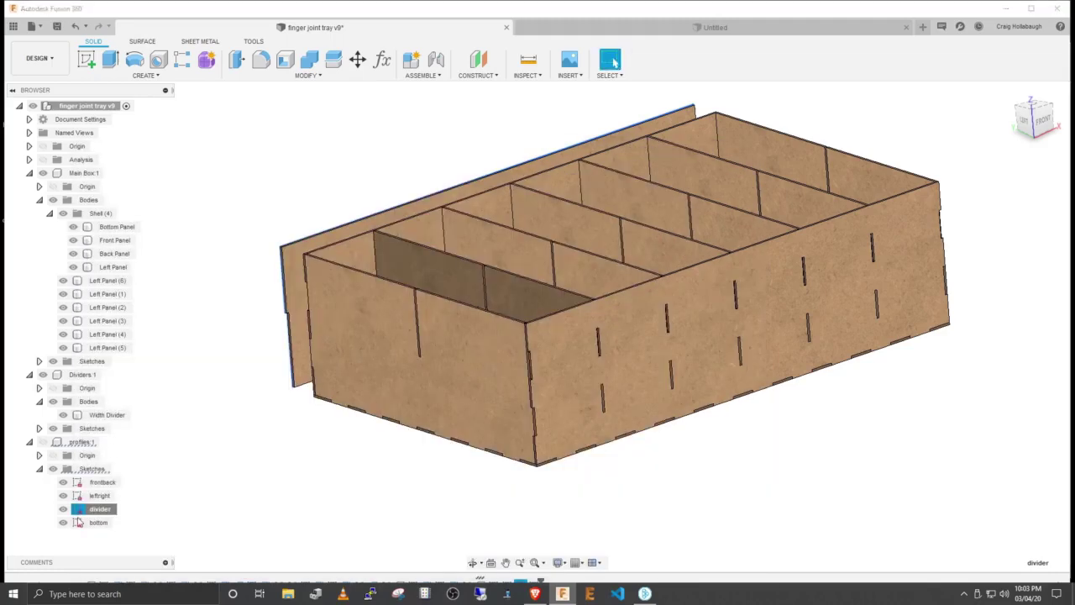
pyautogui.rightClick(95, 526)
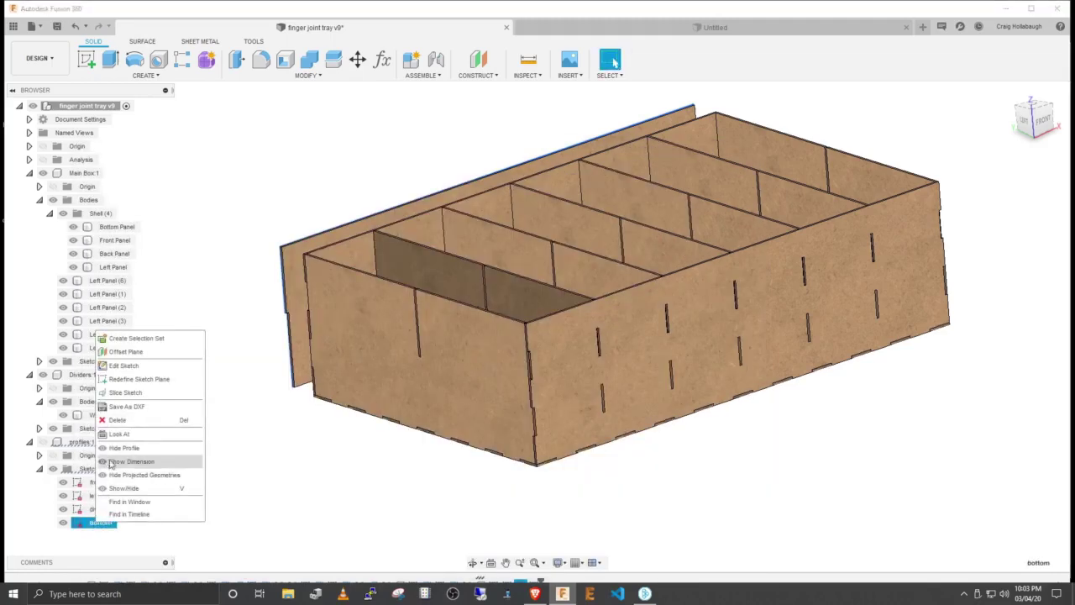
pyautogui.click(112, 415)
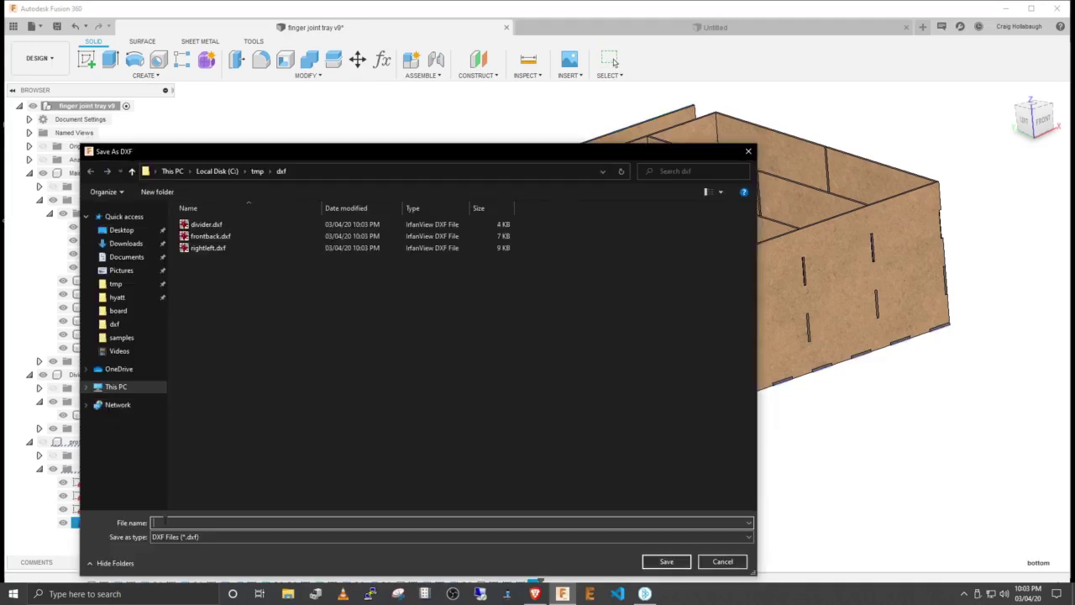
pyautogui.press('Return')
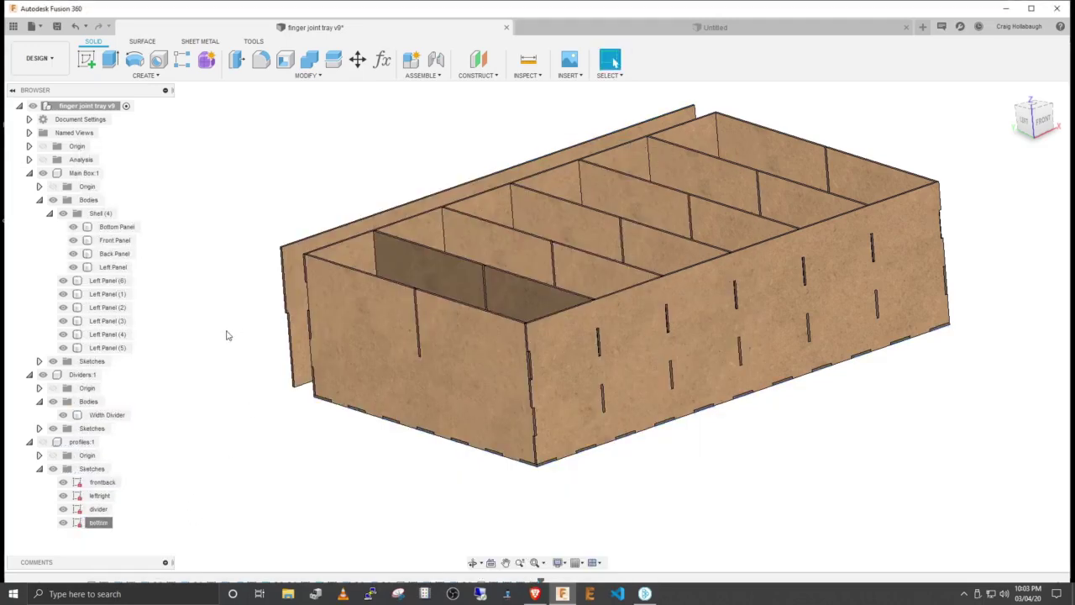
pyautogui.hotkey('alt', 'Tab')
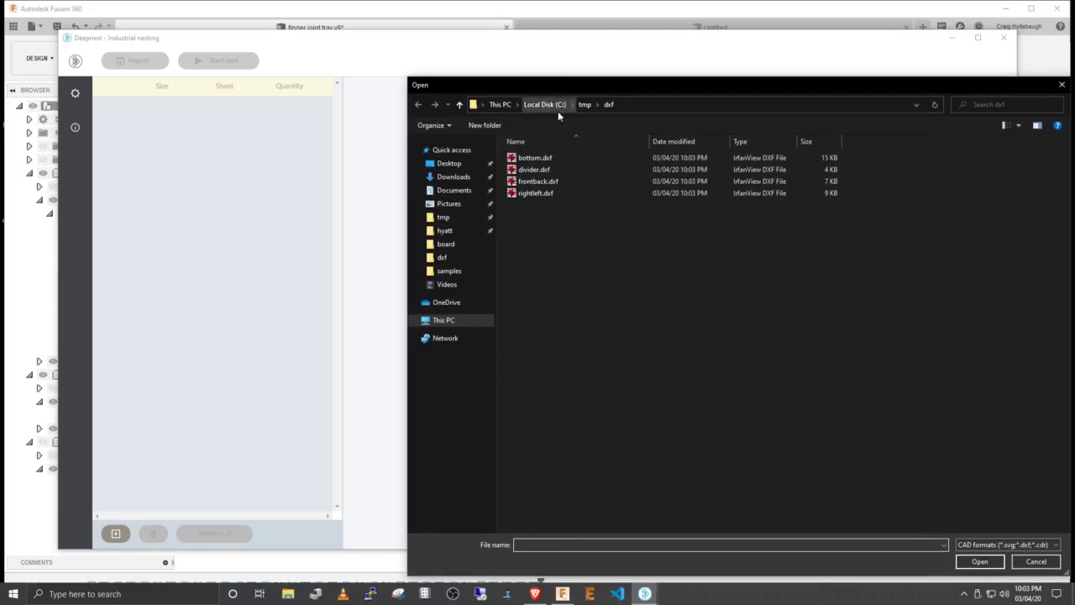
pyautogui.click(537, 160)
pyautogui.click(537, 190)
pyautogui.click(535, 158)
pyautogui.click(531, 194)
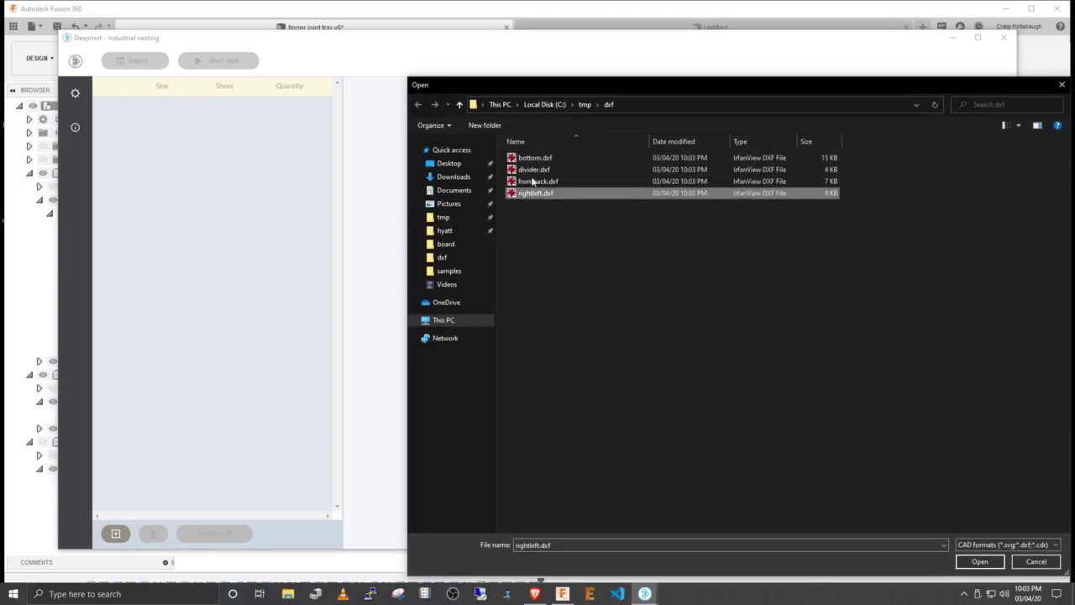
pyautogui.click(538, 161)
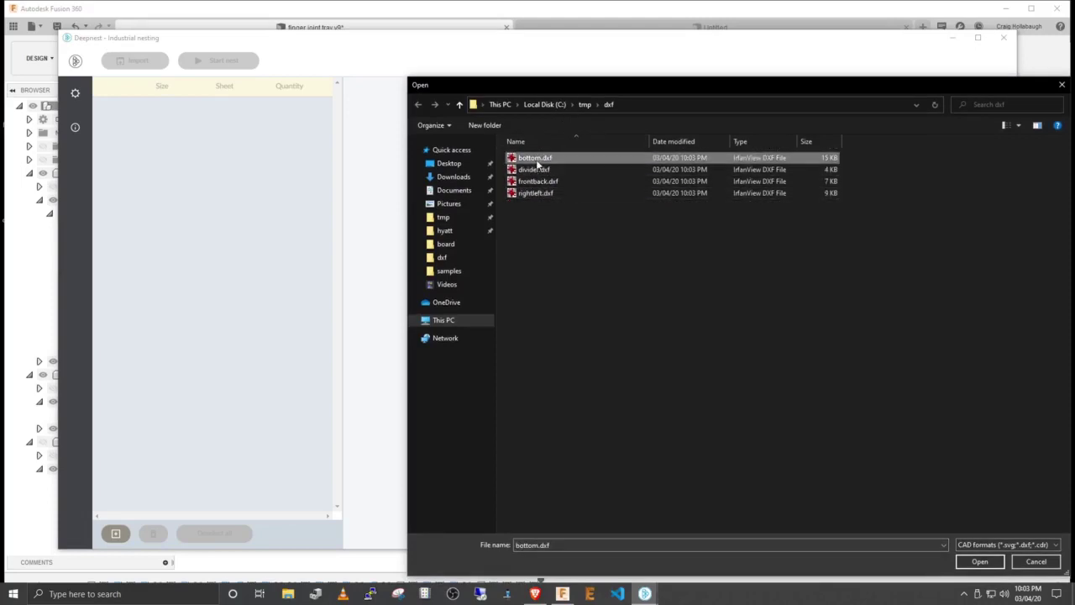
pyautogui.click(979, 562)
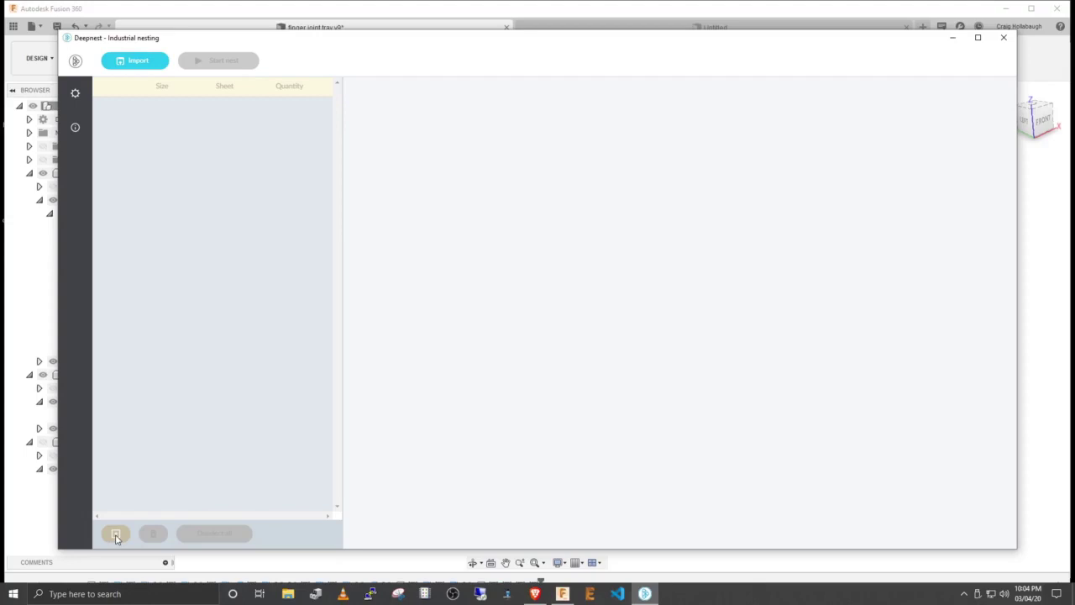
# Step: Create a rectangle part of width 48 in and height 24 in, quantity 1
pyautogui.click(116, 535)
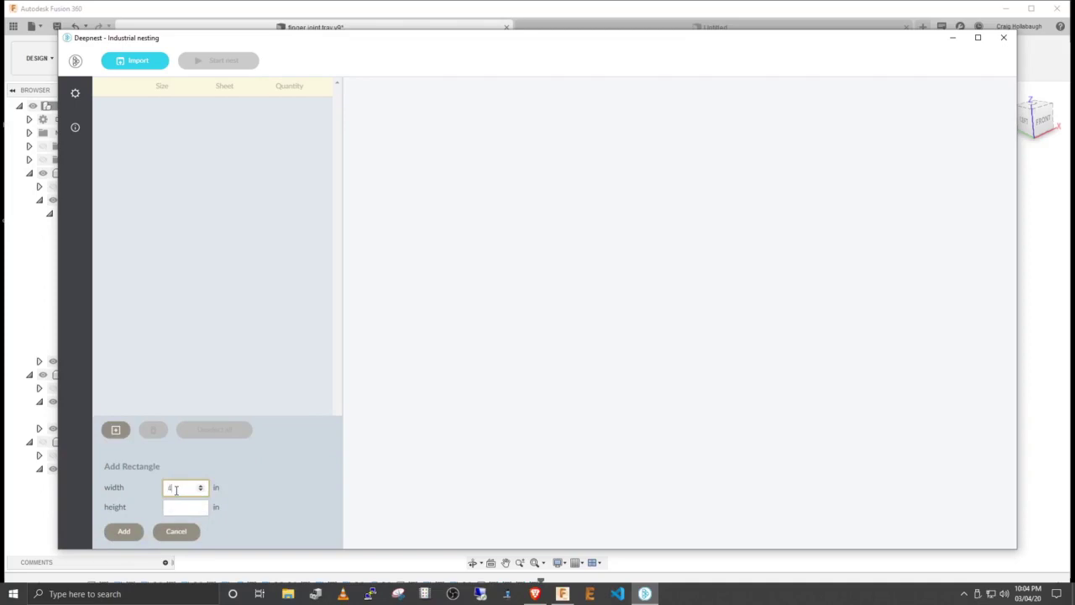
pyautogui.click(177, 509)
pyautogui.click(217, 488)
pyautogui.click(186, 487)
pyautogui.press('Tab')
pyautogui.click(125, 531)
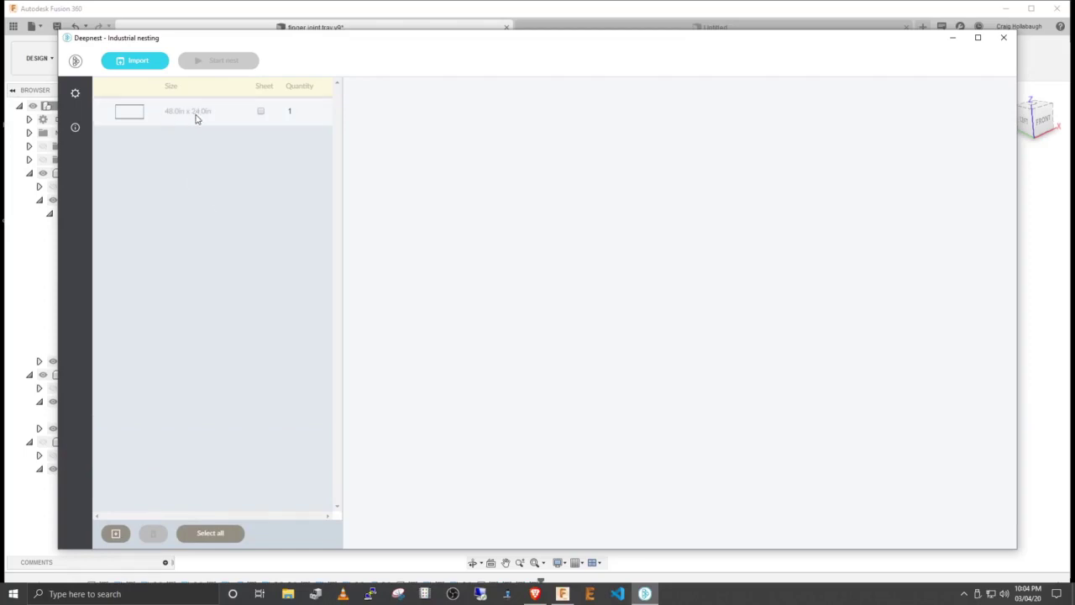
# Step: Import bottom.dxf as a 26.0 x 16.5 in part and confirm DXF import units are Inches
pyautogui.click(137, 61)
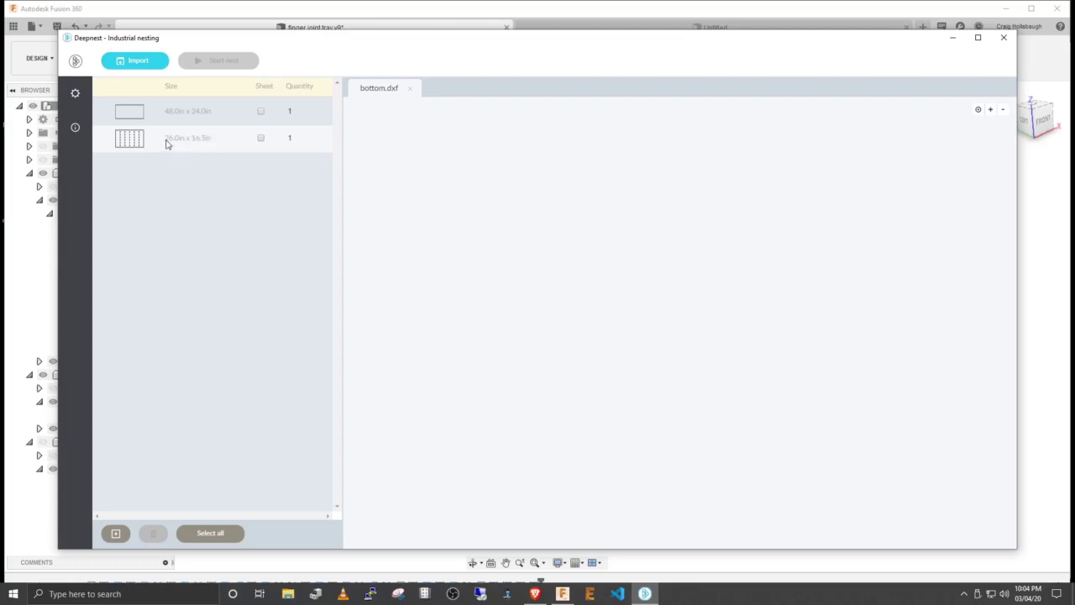
pyautogui.click(75, 94)
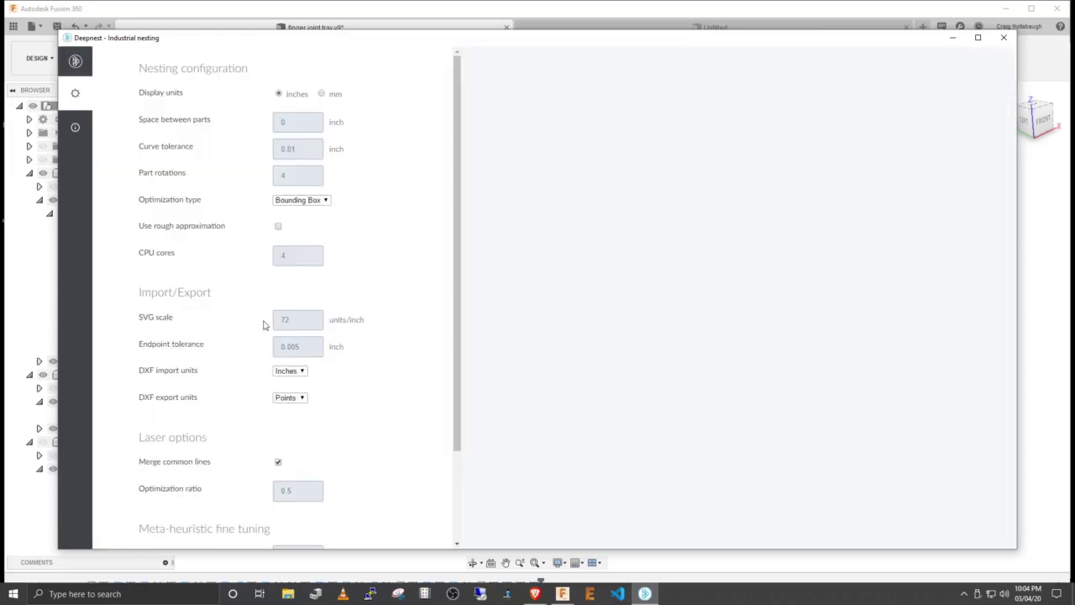
pyautogui.click(294, 373)
pyautogui.click(74, 61)
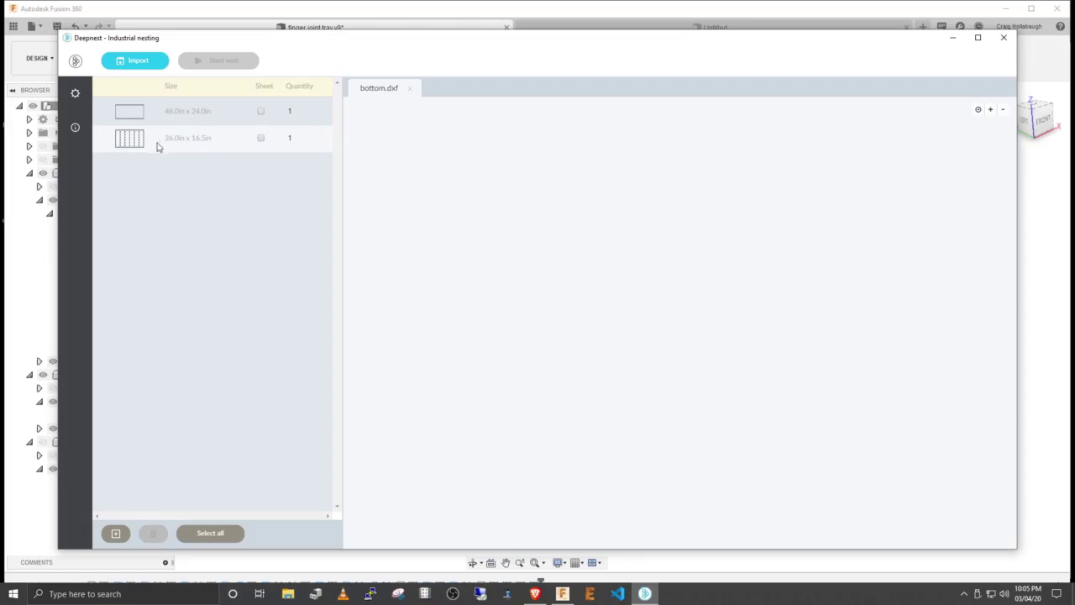
# Step: Import divider.dxf and frontback.dxf as parts, setting frontback's quantity to 2
pyautogui.click(139, 60)
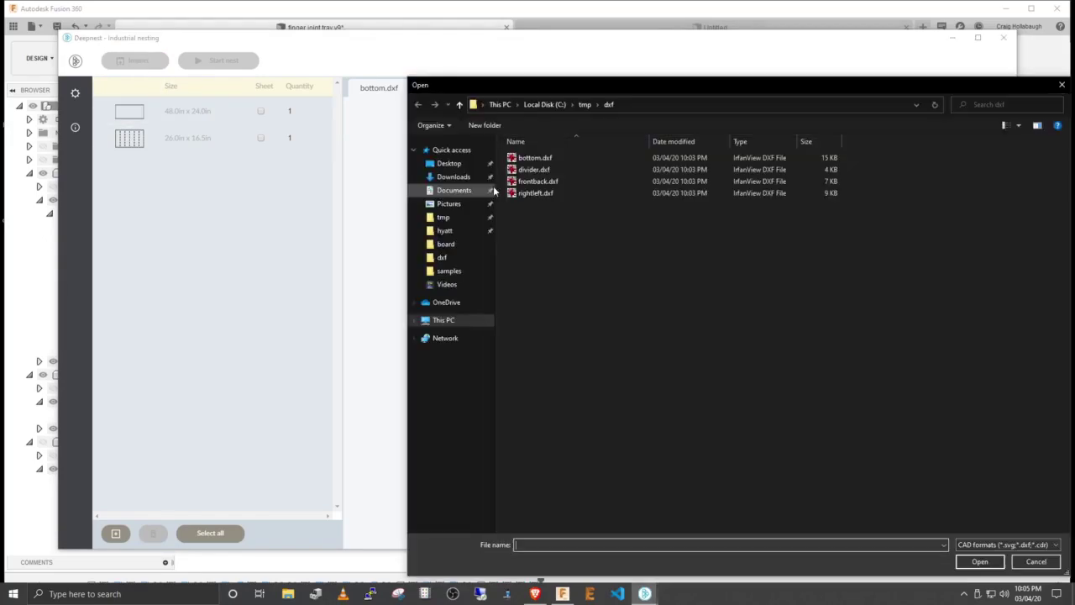
pyautogui.doubleClick(534, 172)
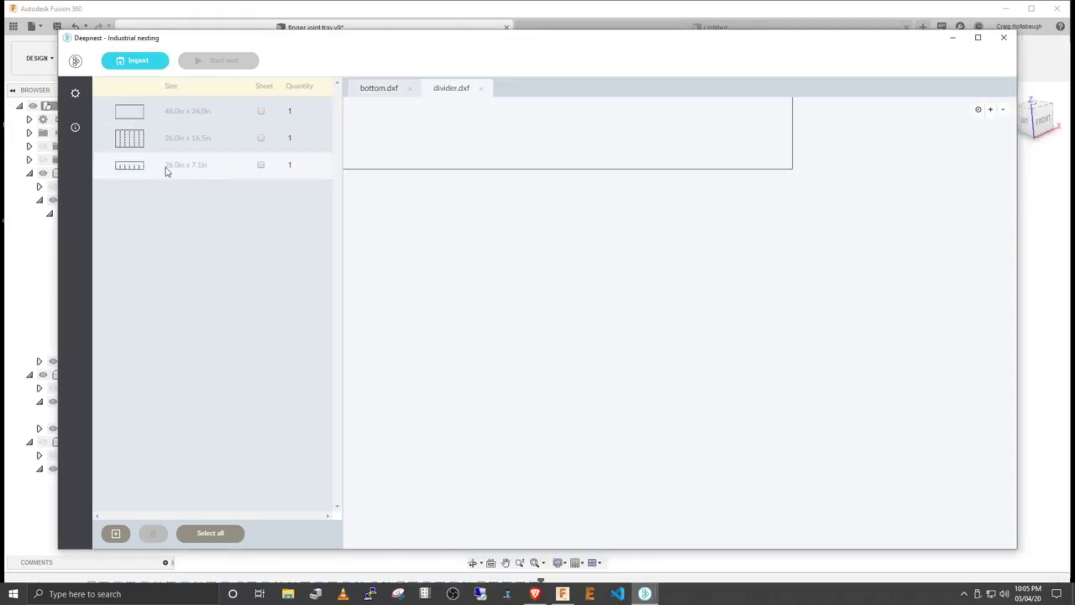
pyautogui.hotkey('alt', 'Tab')
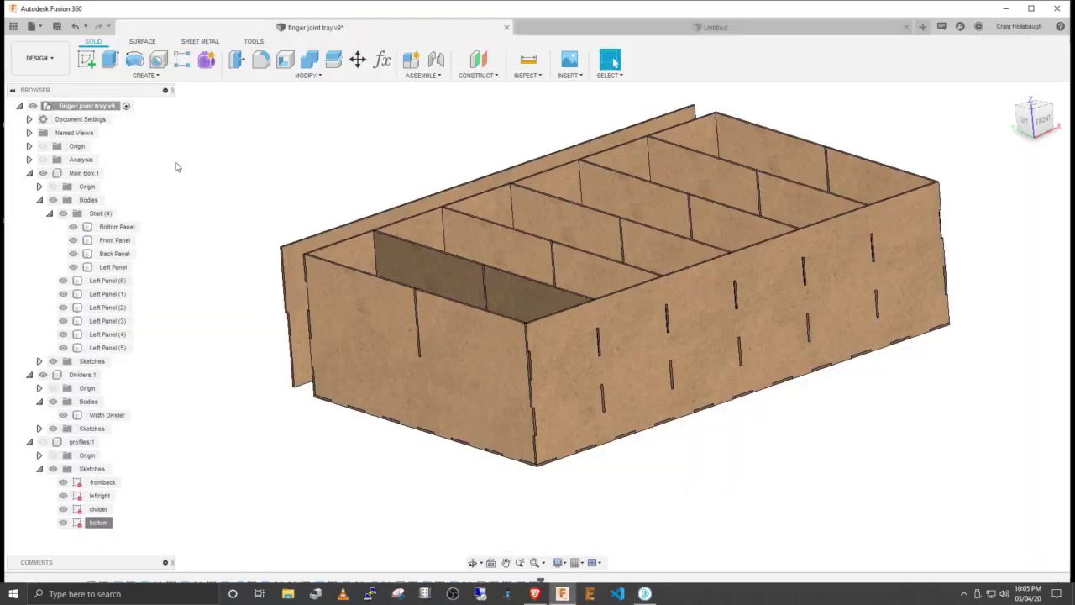
pyautogui.hotkey('alt', 'Tab')
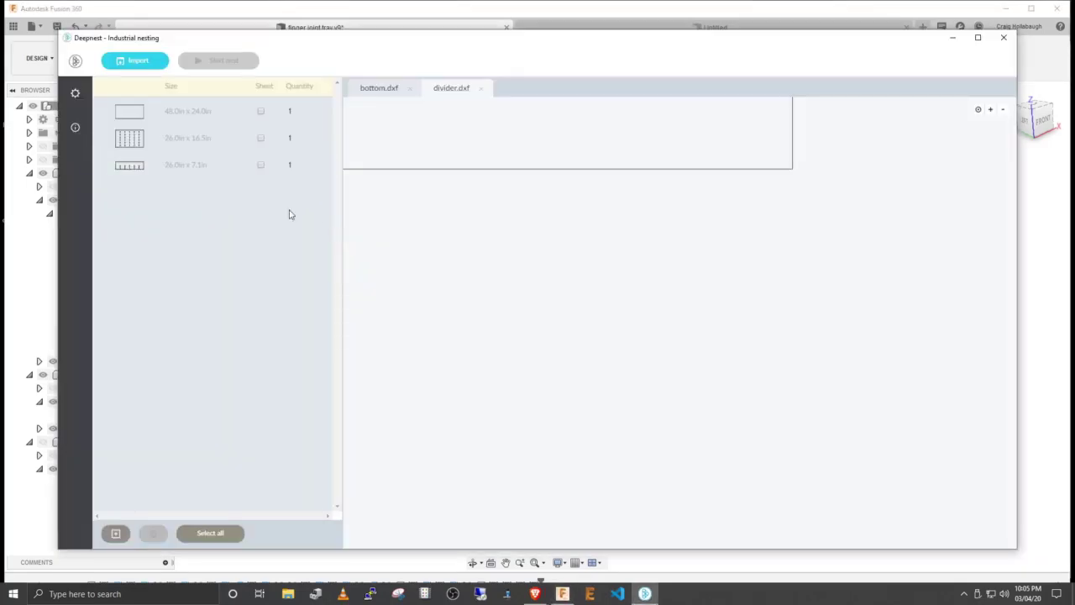
pyautogui.click(136, 61)
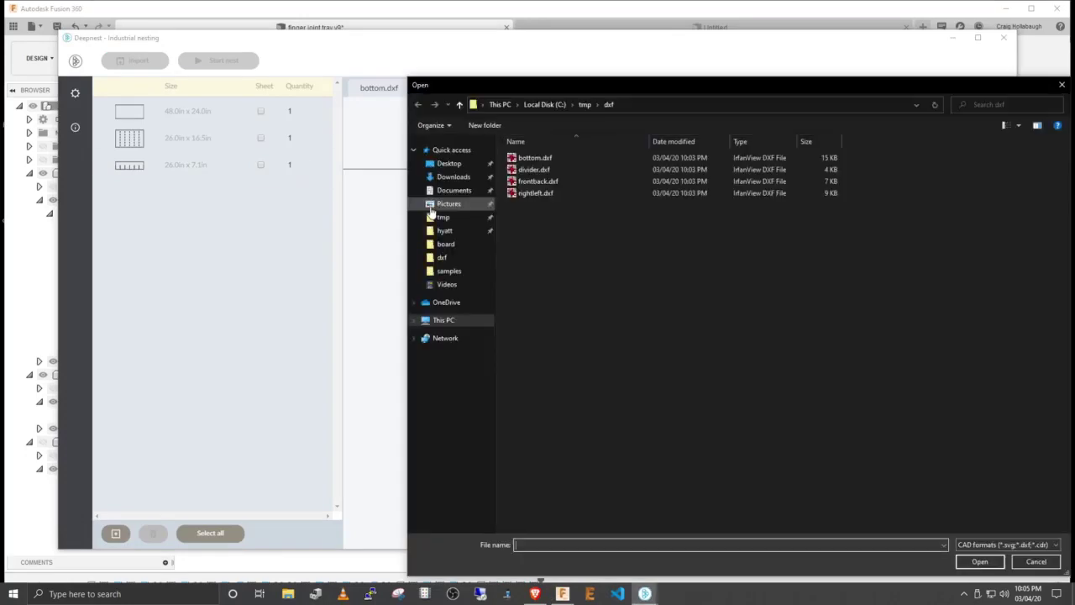
pyautogui.doubleClick(535, 180)
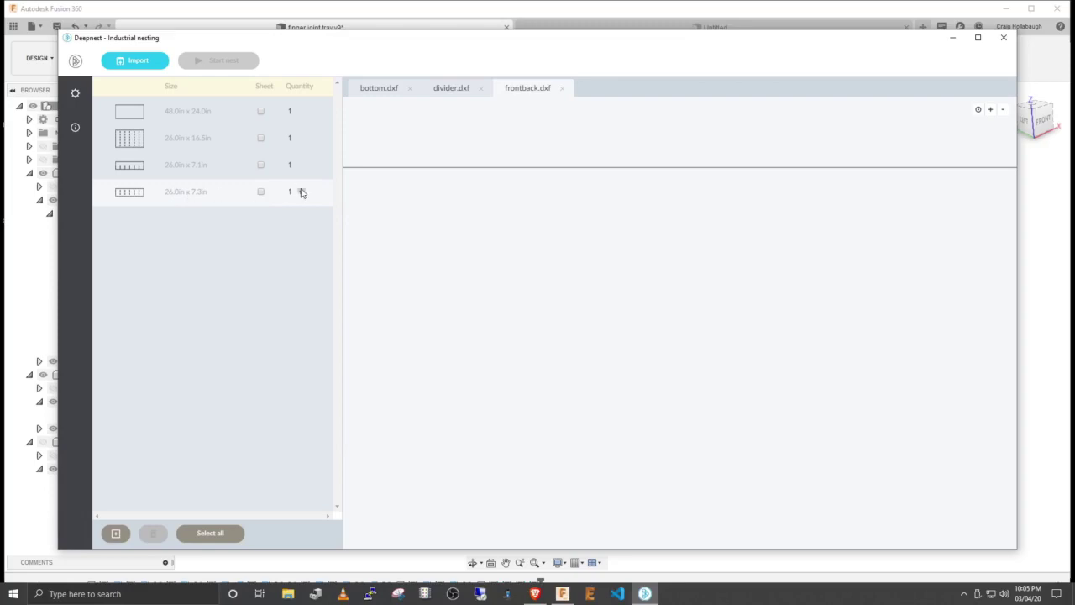
pyautogui.click(301, 189)
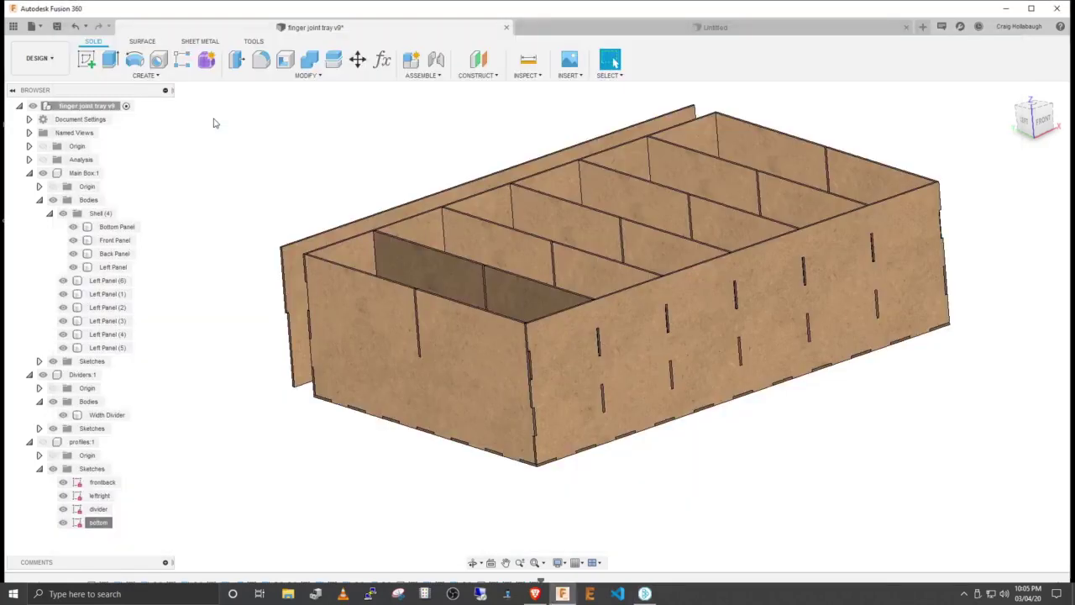
# Step: Check the tray's Left Panel and a divider panel in the Fusion 360 model
pyautogui.hotkey('alt', 'Tab')
pyautogui.hotkey('alt', 'Tab')
pyautogui.click(415, 325)
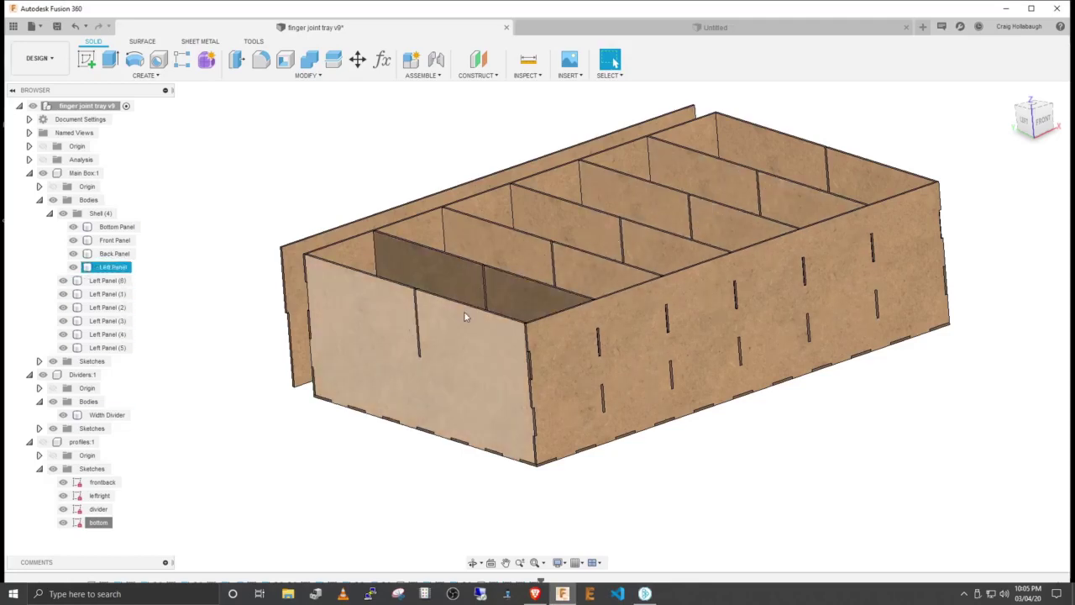
pyautogui.click(511, 291)
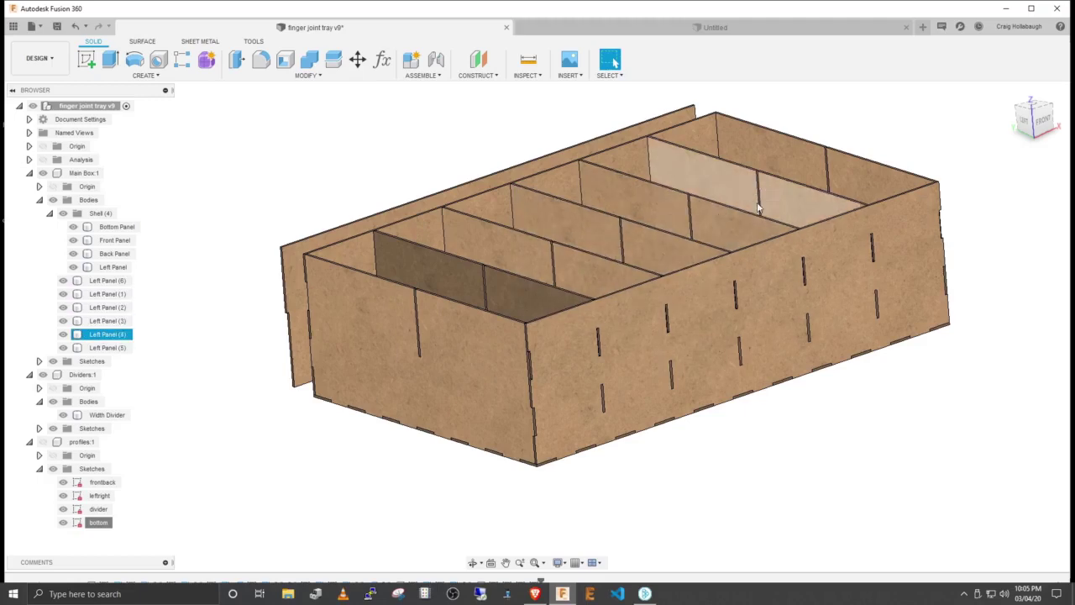
pyautogui.hotkey('alt', 'Tab')
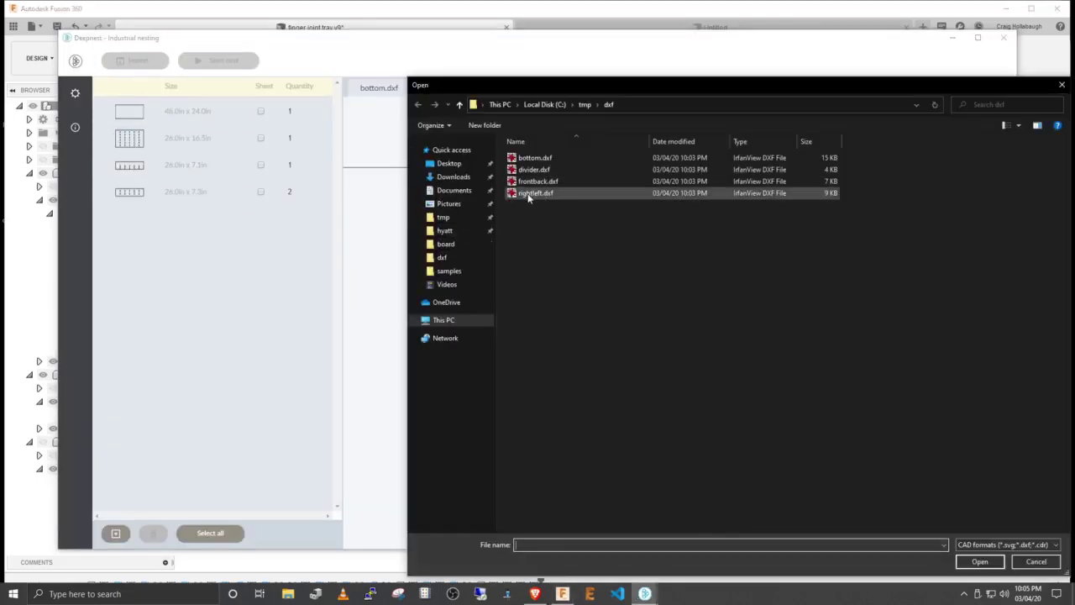
# Step: Import rightleft.dxf with quantity 7 and mark the 48.0in x 24.0in part as the sheet
pyautogui.doubleClick(529, 197)
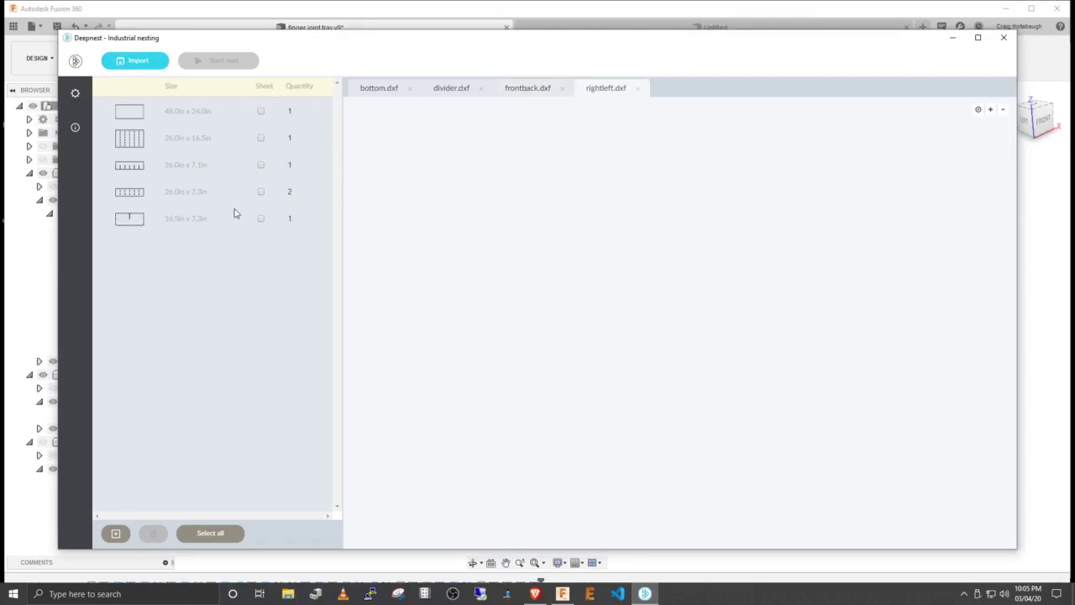
pyautogui.click(301, 217)
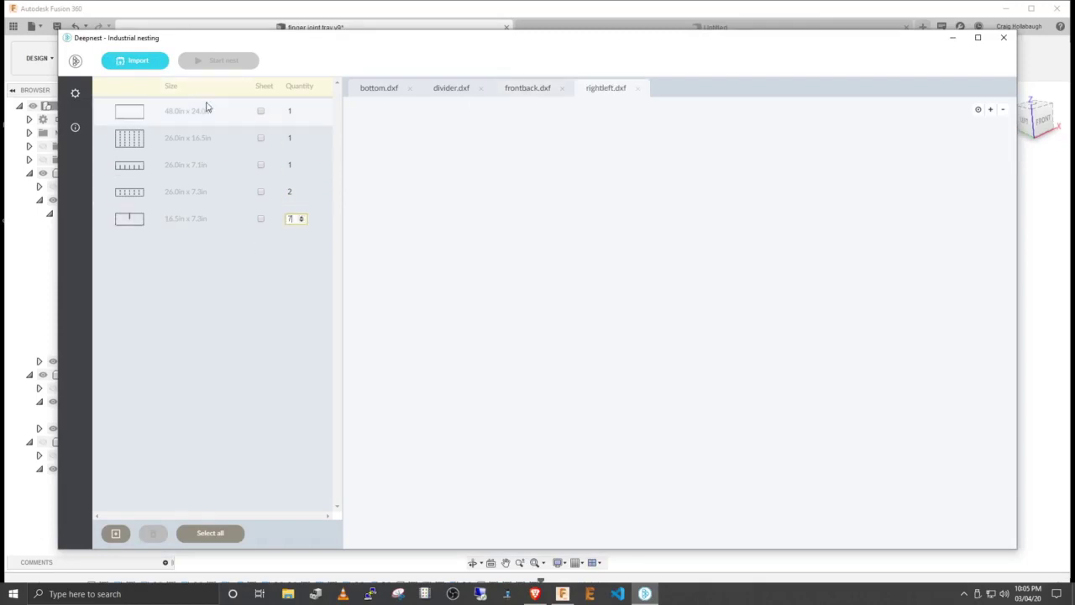
pyautogui.click(261, 112)
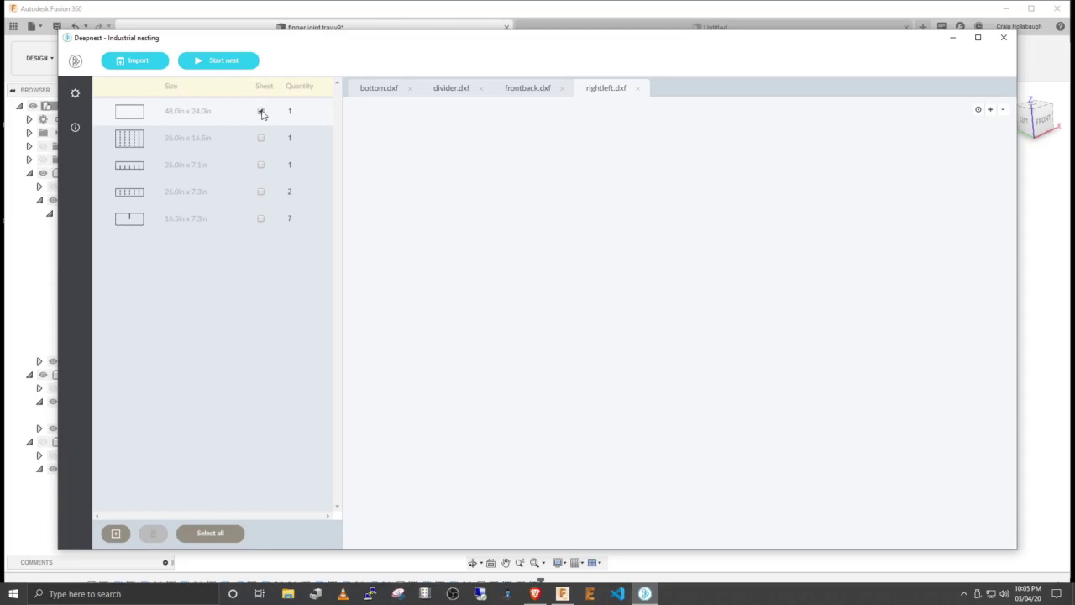
# Step: Select the four parts, give the 48.0in x 24.0in sheet quantity 2, and start nesting
pyautogui.click(204, 141)
pyautogui.click(196, 223)
pyautogui.click(192, 168)
pyautogui.click(189, 192)
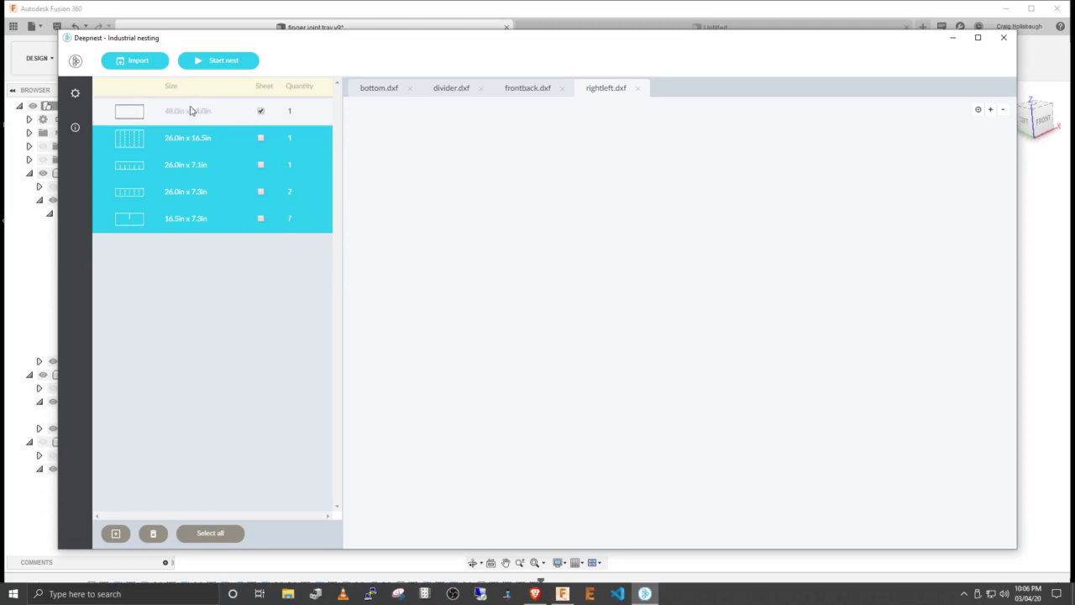
pyautogui.click(302, 111)
pyautogui.click(216, 65)
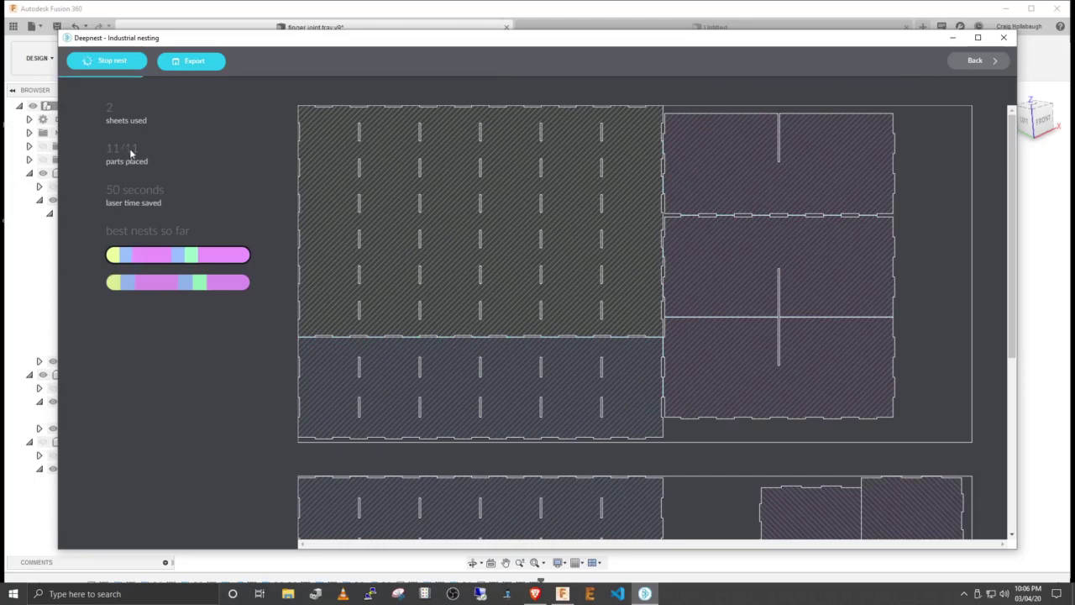
# Step: Preview the second and third best nests, scrolling through their sheet layouts
pyautogui.click(178, 284)
pyautogui.scroll(-5, 371, 254)
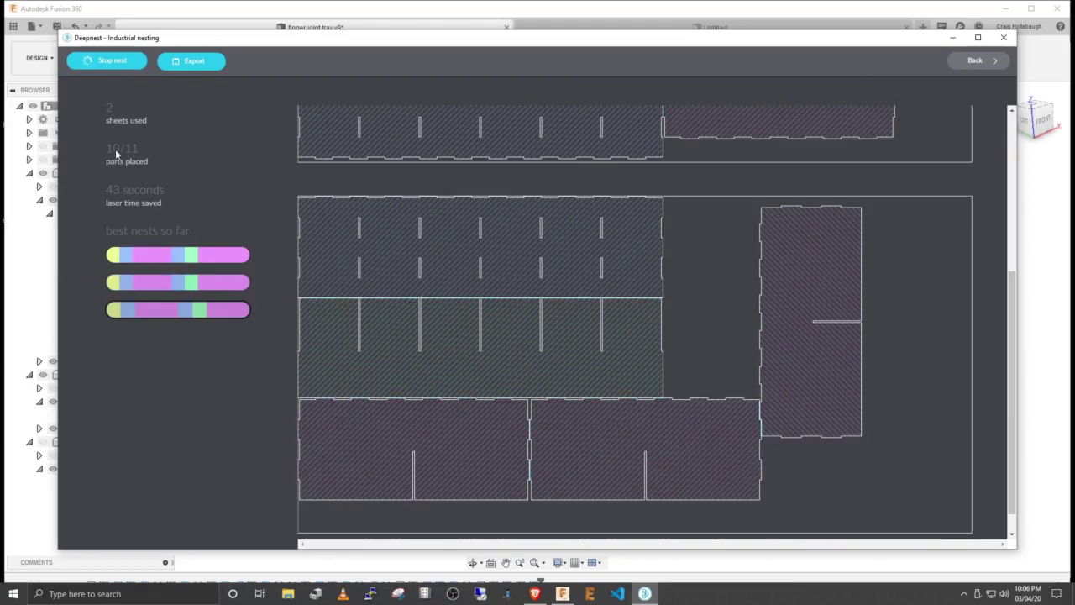
pyautogui.click(156, 282)
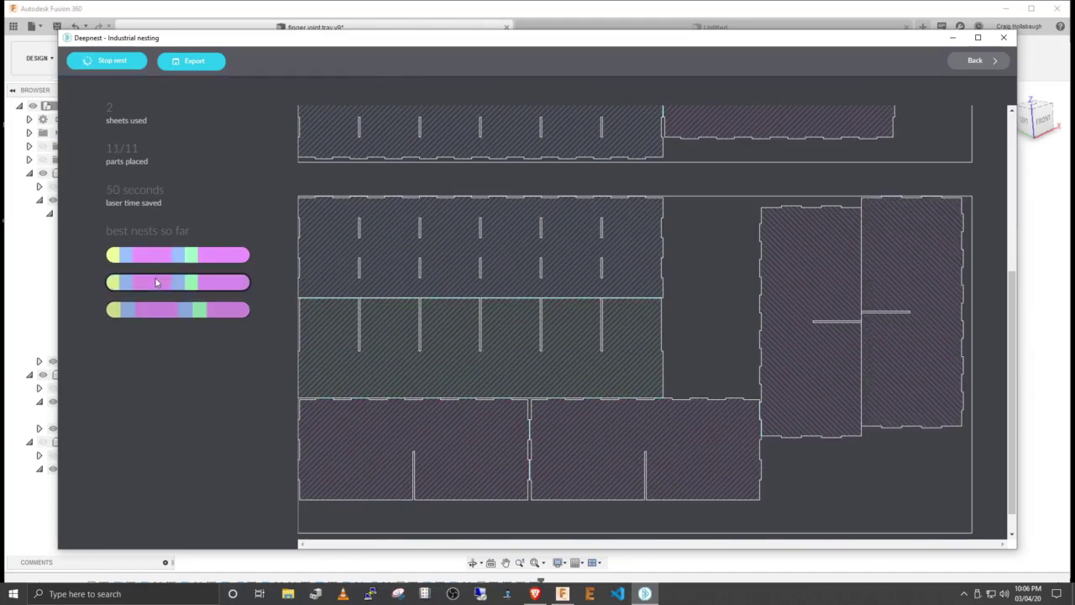
pyautogui.click(157, 314)
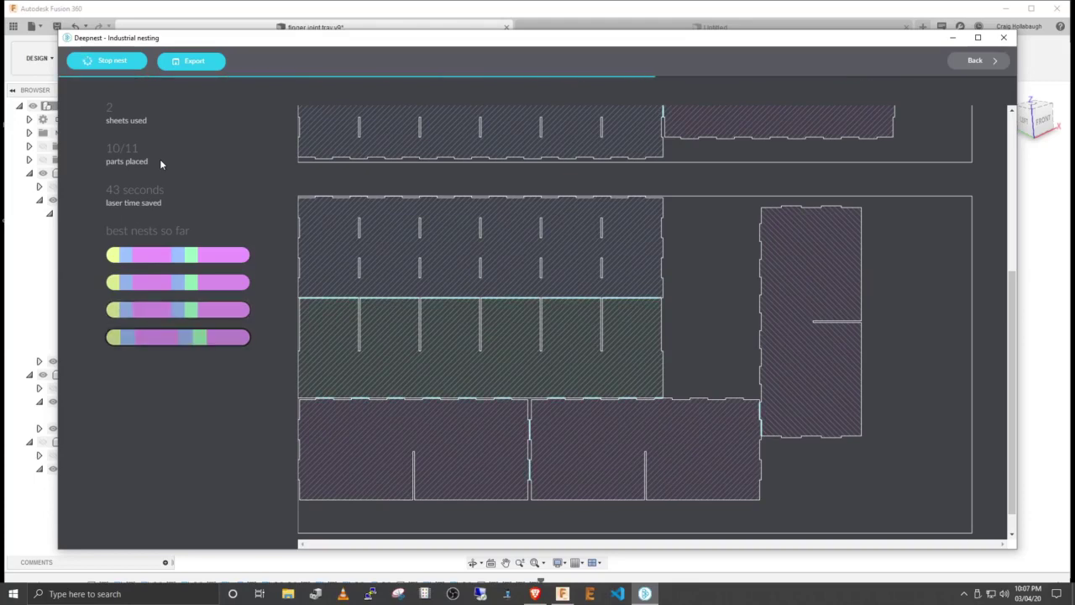
pyautogui.scroll(5, 699, 319)
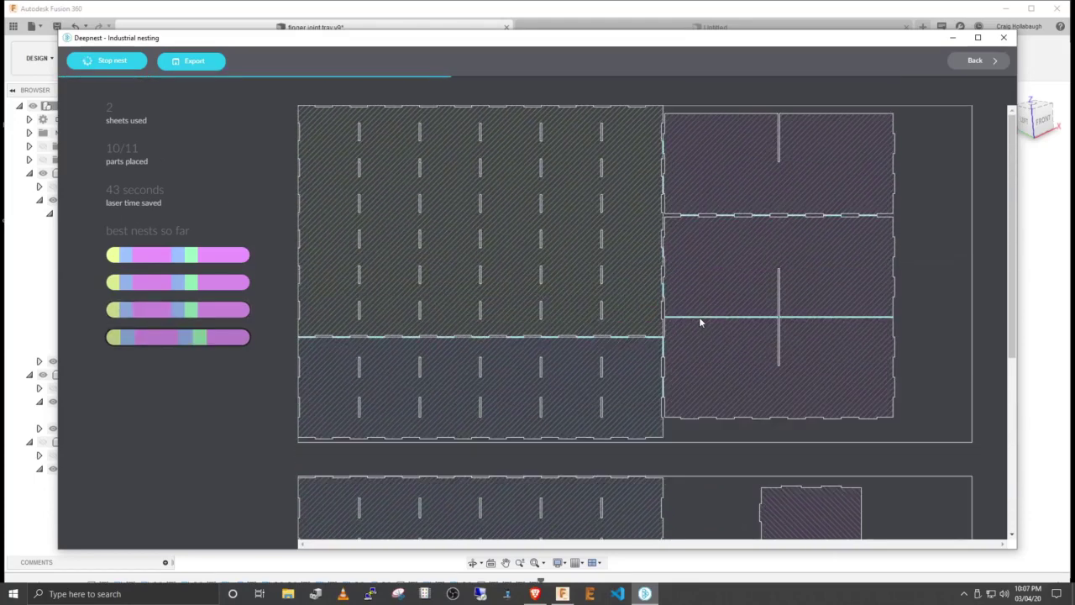
pyautogui.scroll(-4, 699, 317)
pyautogui.scroll(-2, 701, 323)
pyautogui.scroll(5, 701, 322)
pyautogui.scroll(1, 699, 317)
# Step: Revisit the second nest and compare it against the fourth and third nests
pyautogui.click(197, 281)
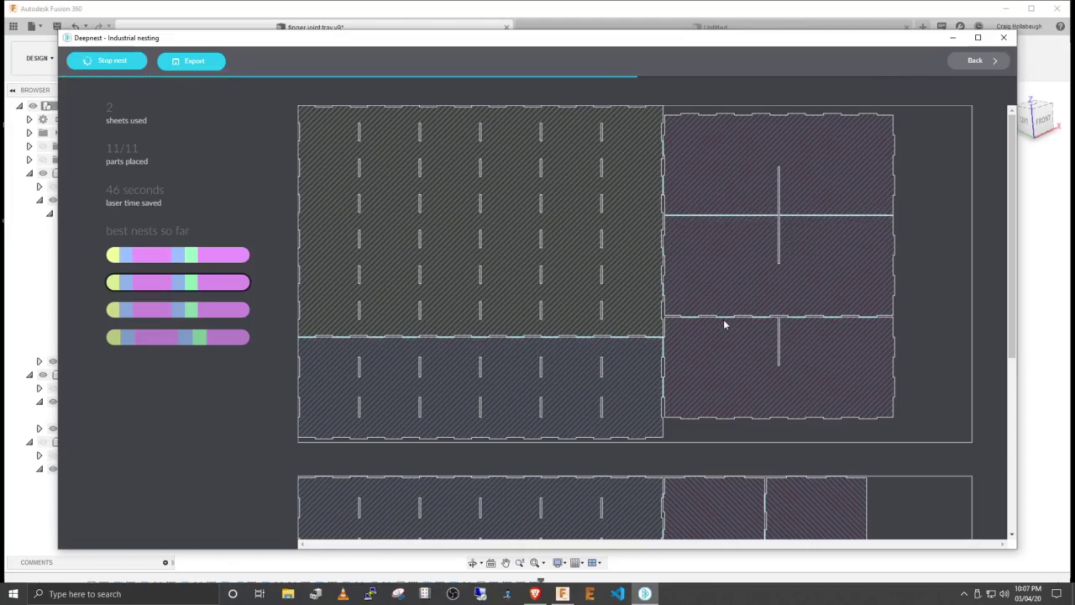
pyautogui.scroll(-4, 841, 392)
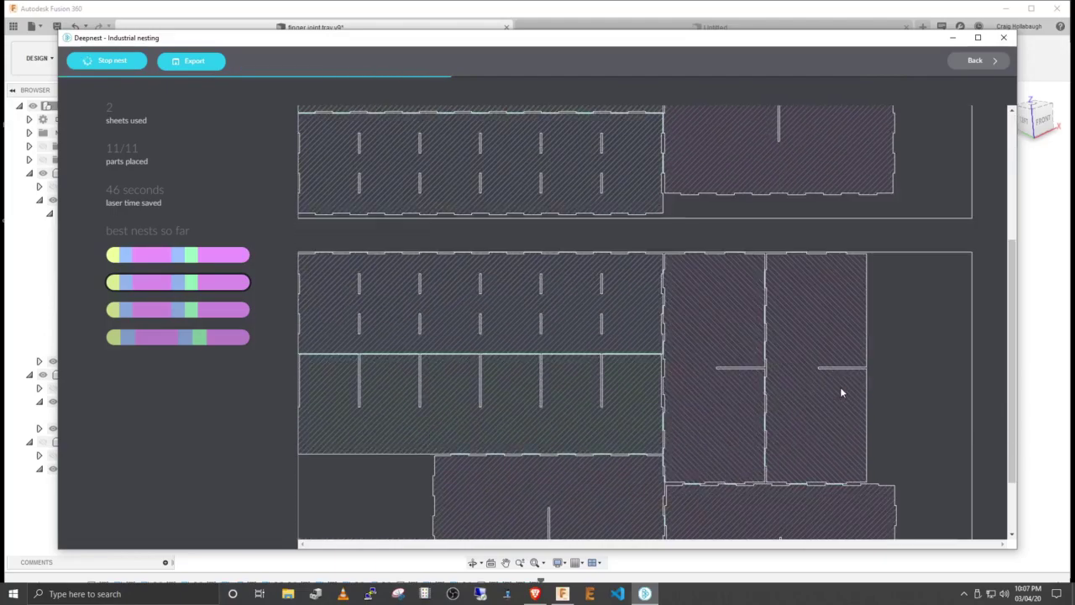
pyautogui.scroll(2, 841, 392)
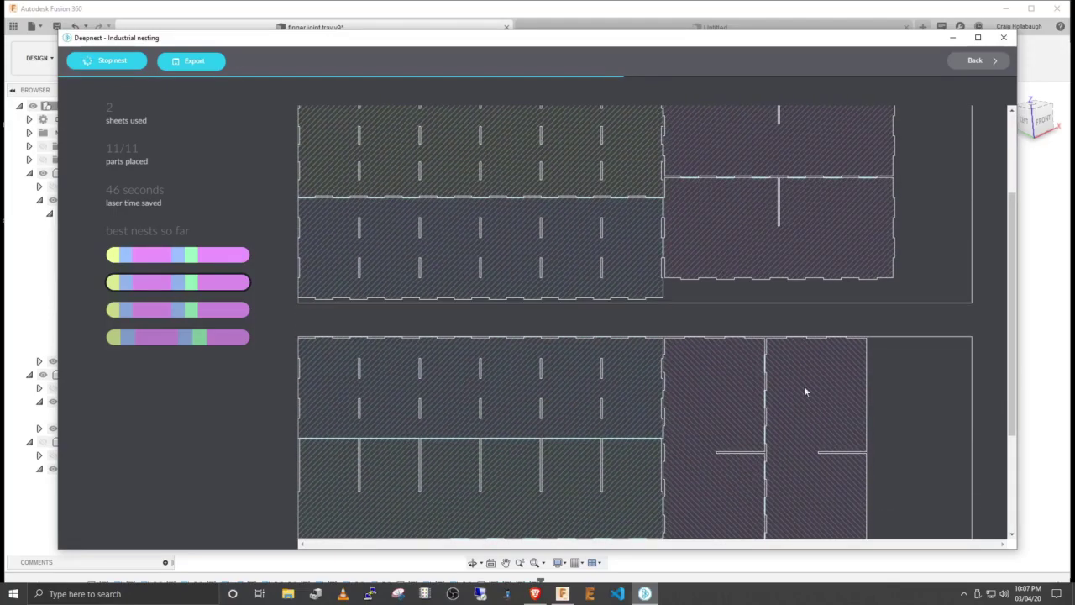
pyautogui.click(199, 338)
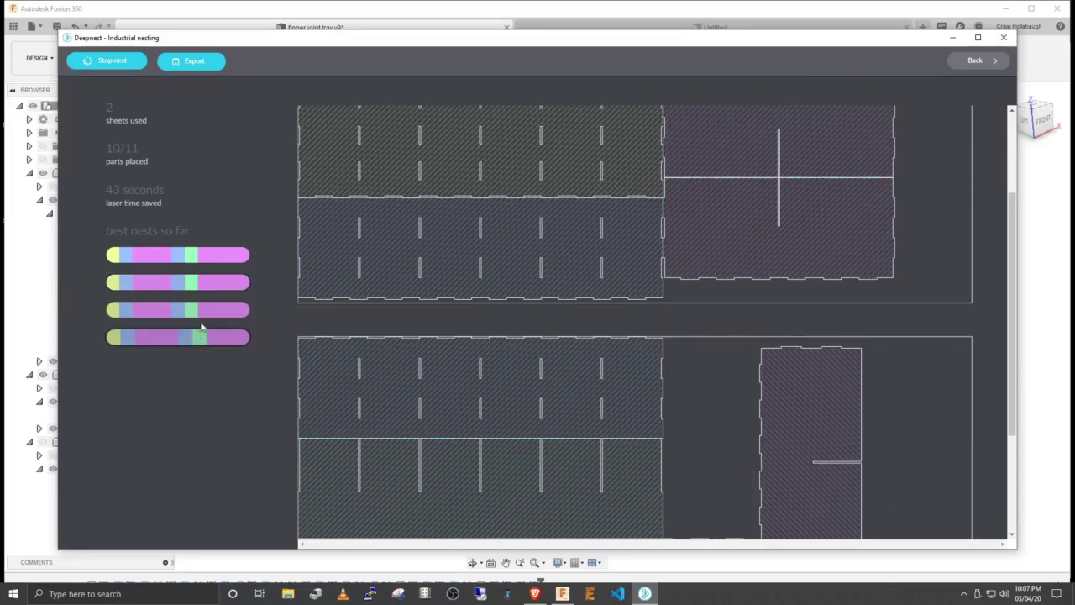
pyautogui.click(201, 315)
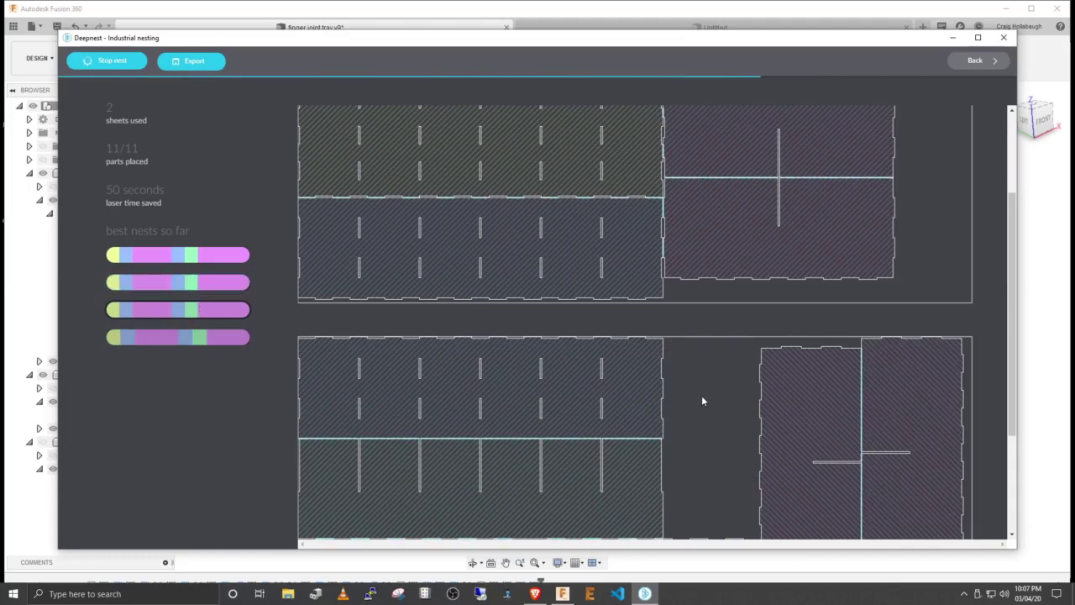
pyautogui.scroll(-3, 702, 400)
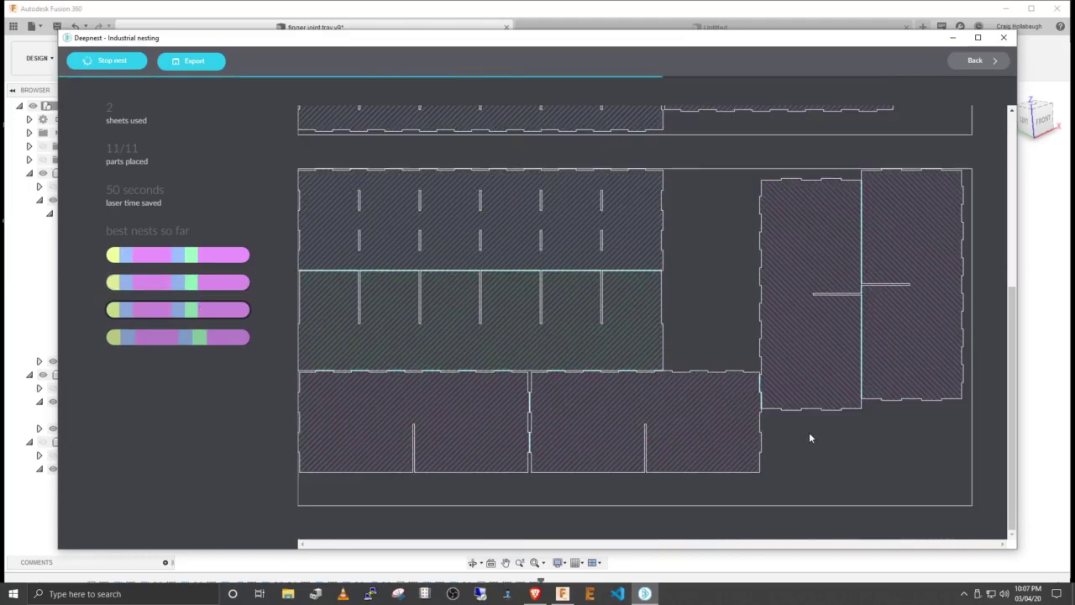
pyautogui.scroll(5, 809, 432)
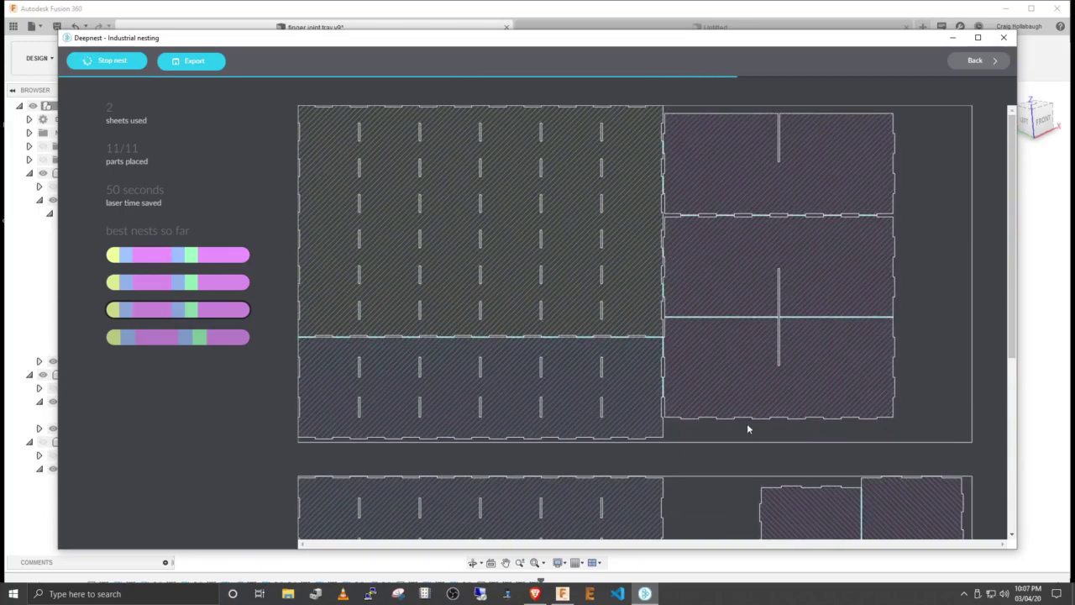
# Step: Settle on the 46-second nest placing all 11/11 parts on 2 sheets
pyautogui.click(163, 283)
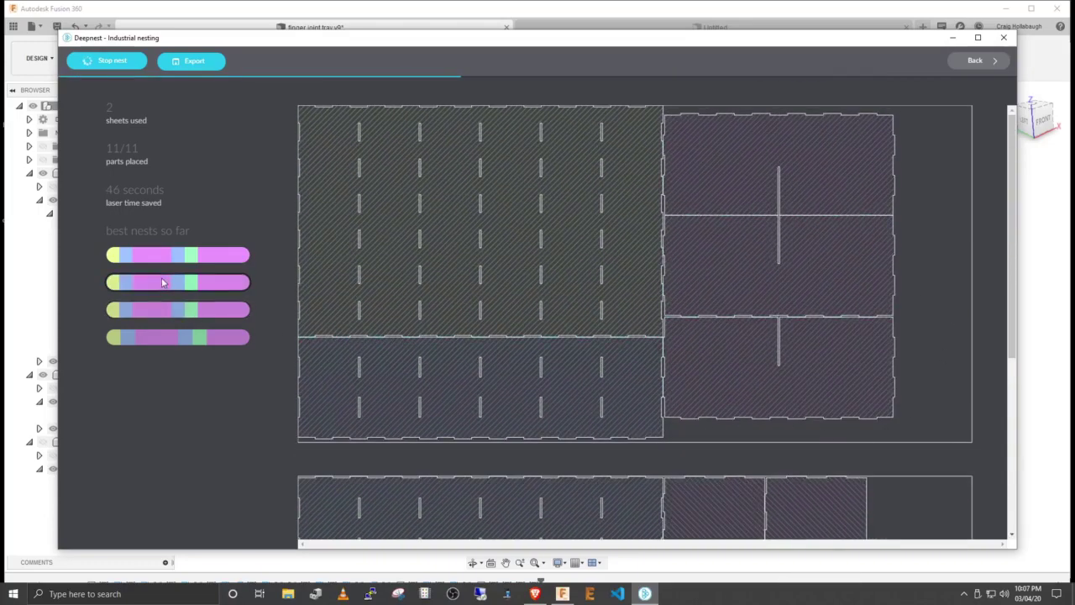
pyautogui.scroll(-5, 825, 321)
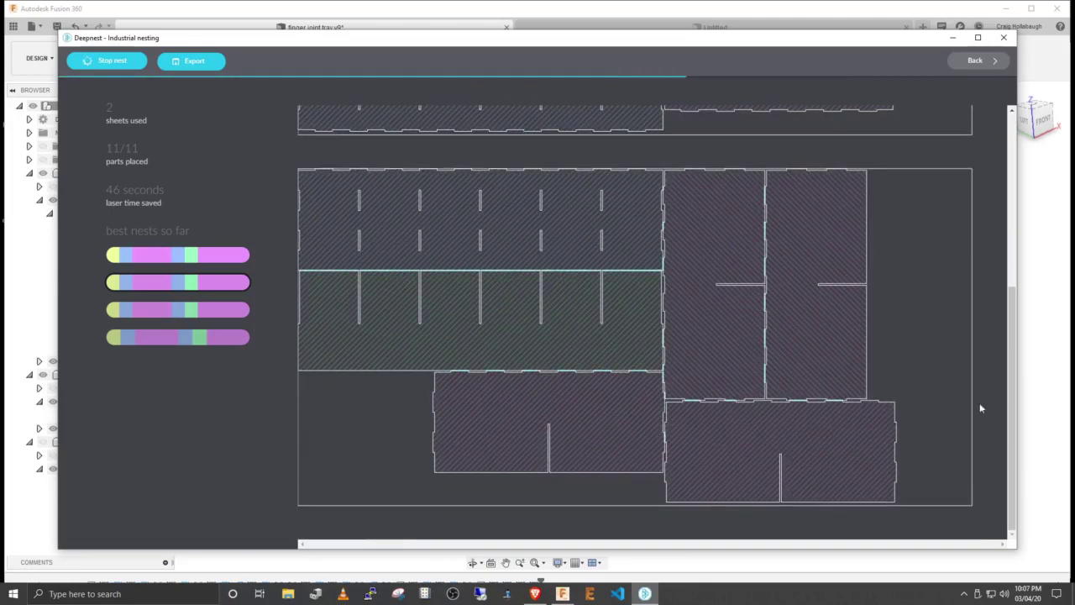
pyautogui.scroll(5, 942, 456)
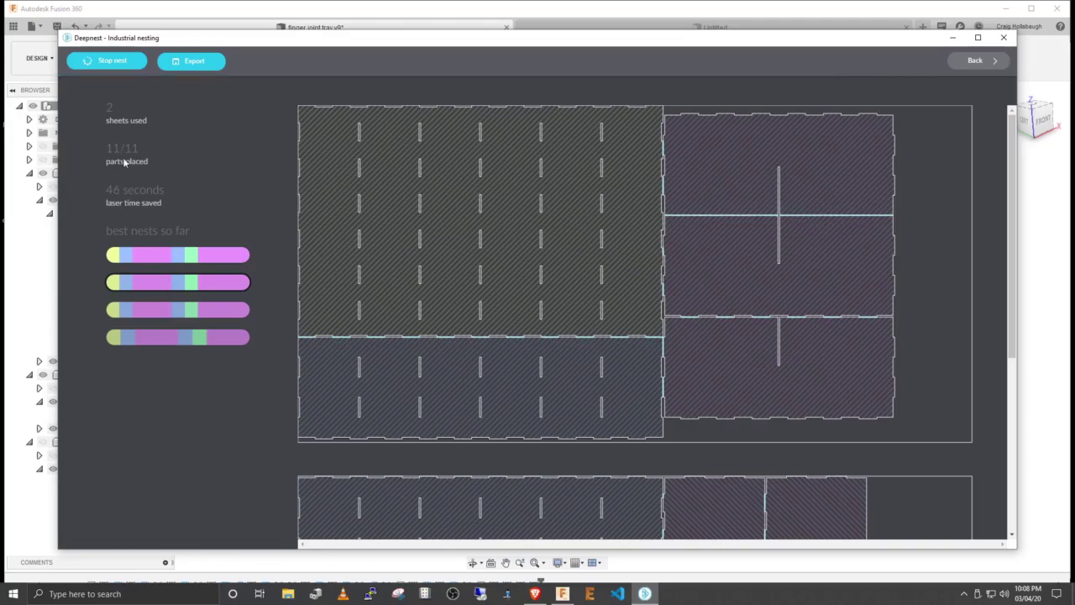
pyautogui.scroll(-2, 879, 336)
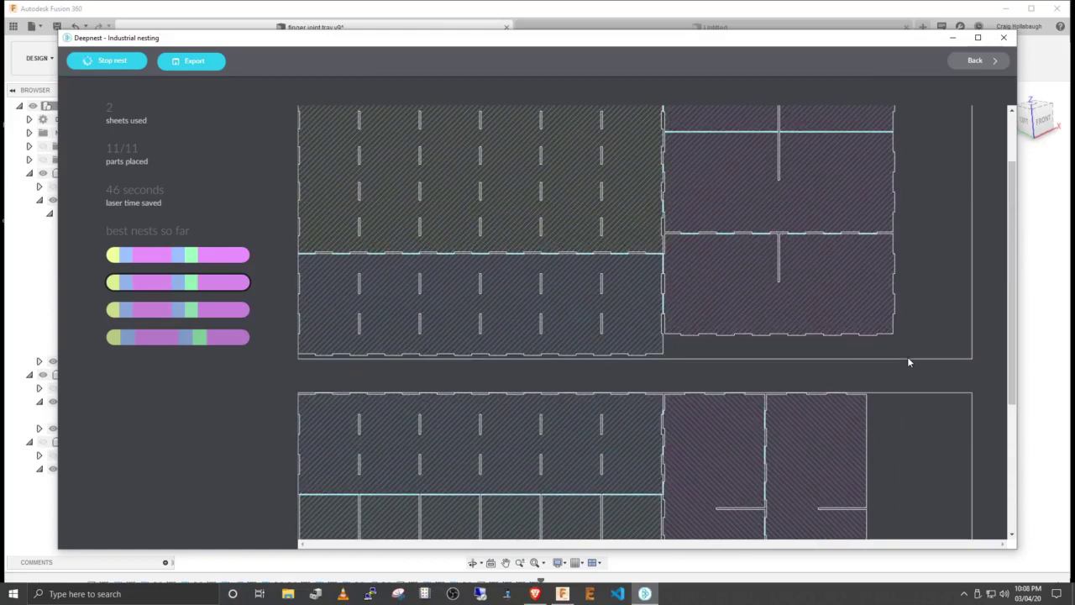
pyautogui.scroll(-1, 493, 312)
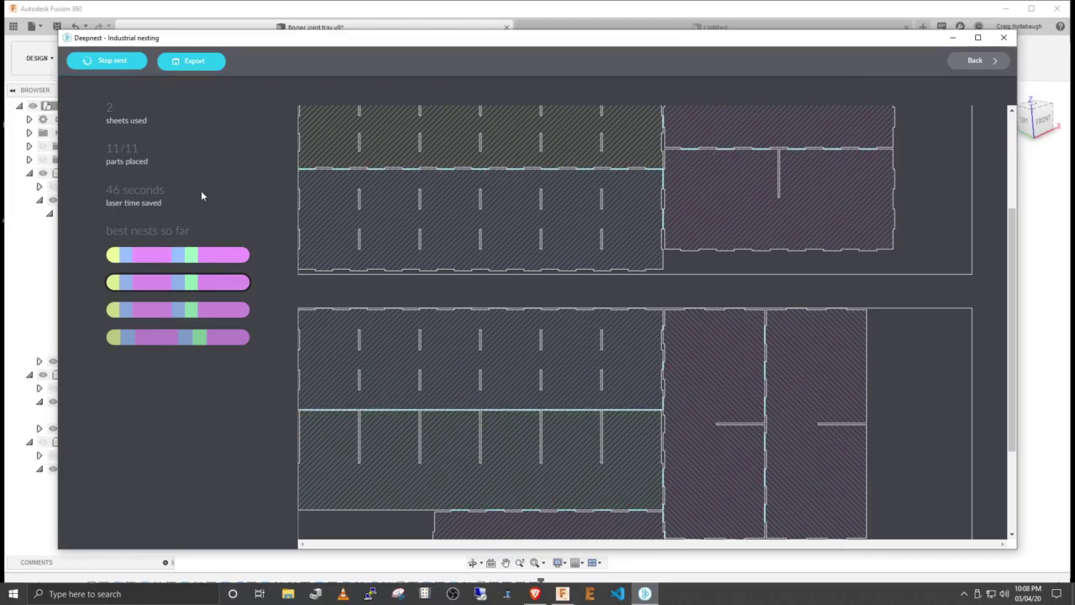
pyautogui.scroll(-2, 877, 251)
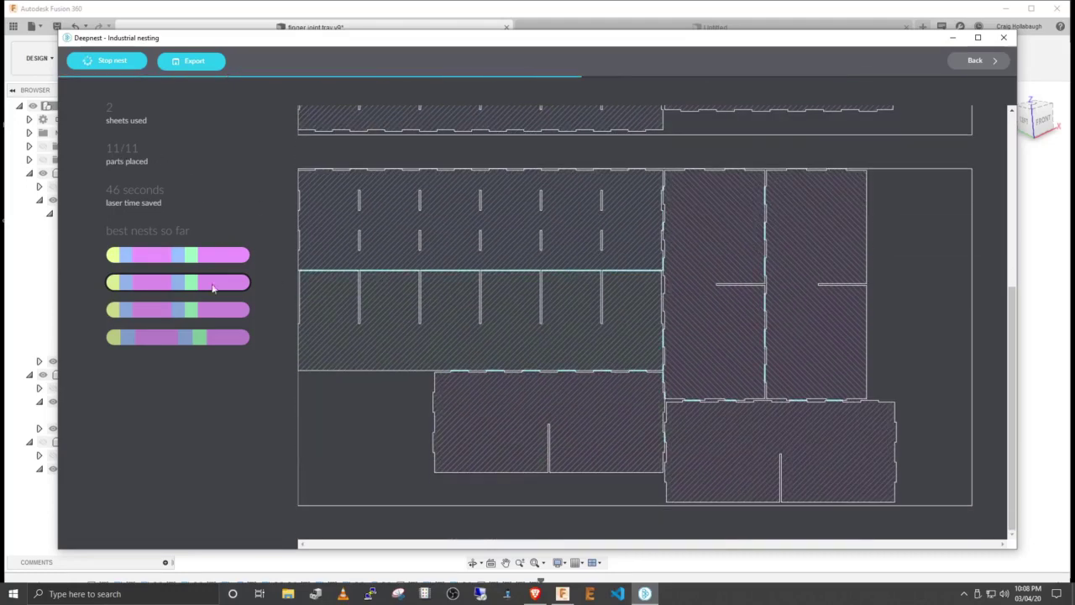
pyautogui.moveTo(200, 63)
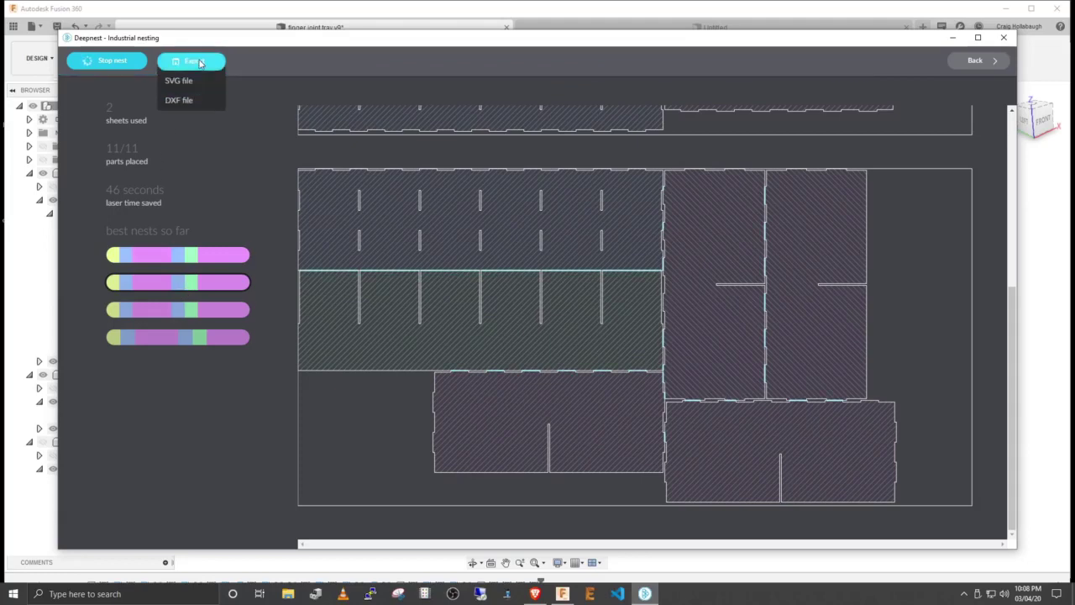
# Step: Export the nest as a DXF named '2 sheets' into C:\tmp\dxf
pyautogui.click(179, 100)
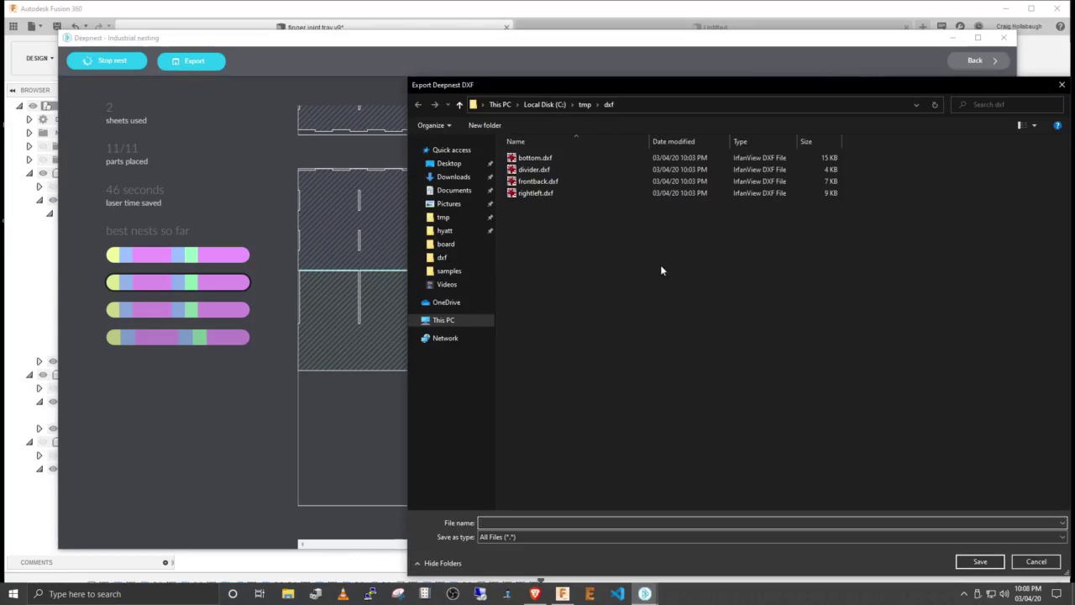
pyautogui.write('2 sheets')
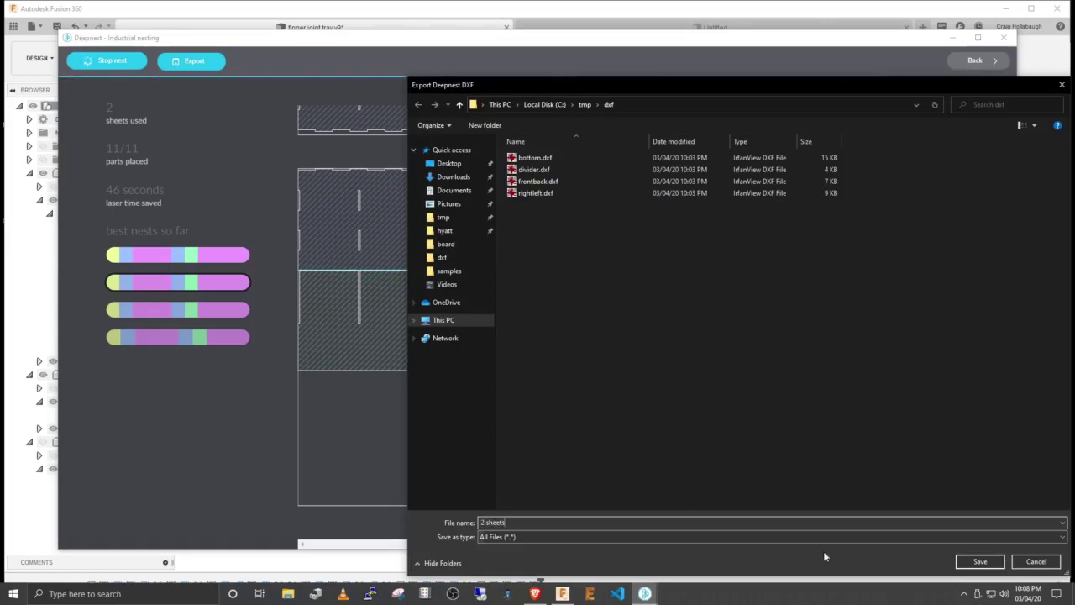
pyautogui.click(987, 561)
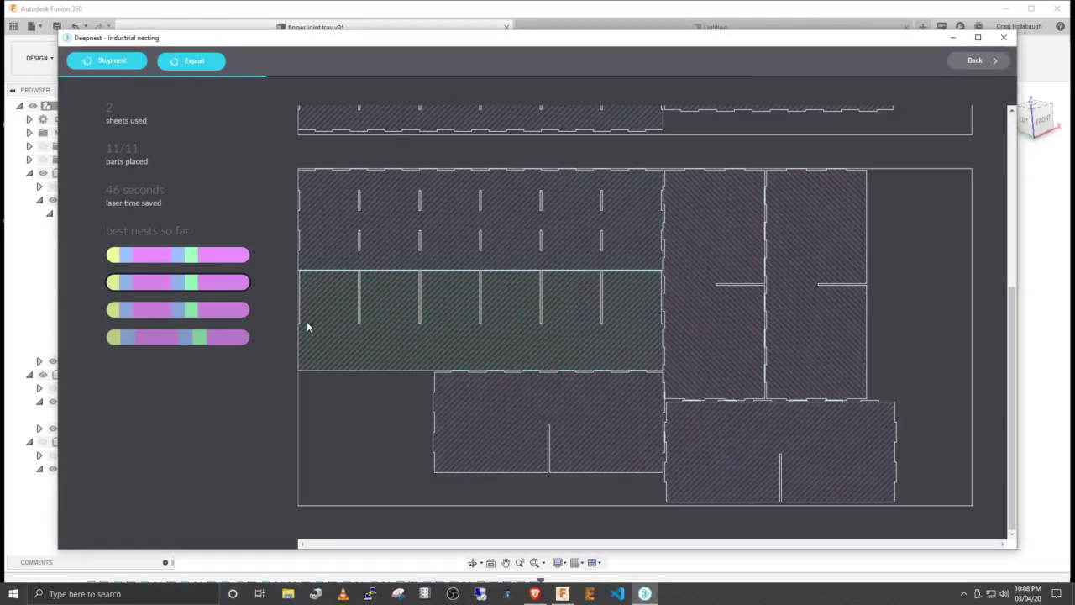
# Step: Browse to C:\tmp\dxf in File Explorer and select the '2 sheets' export
pyautogui.press('super+e')
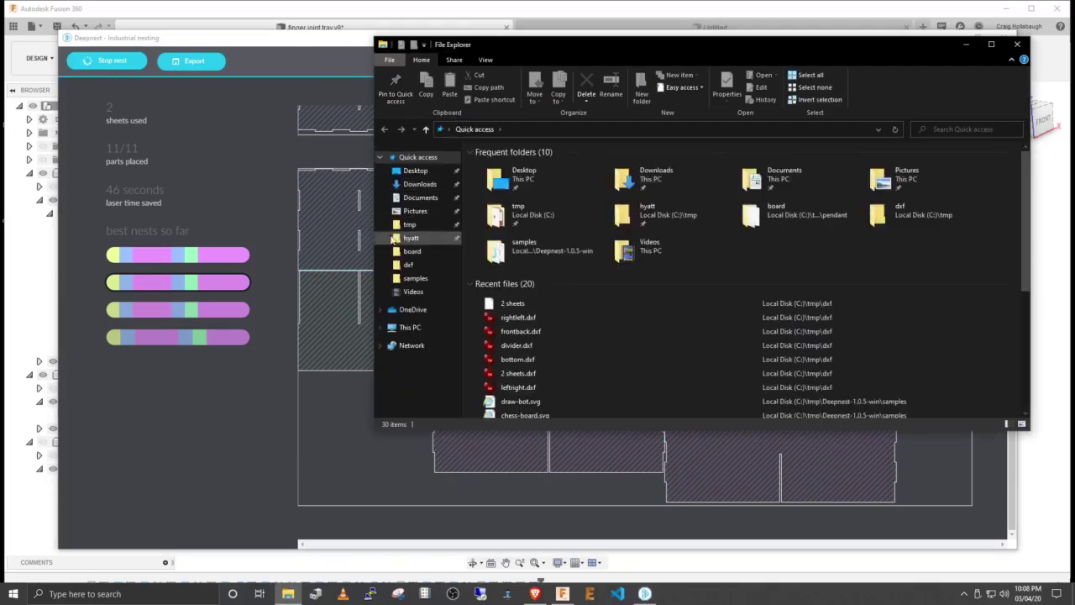
pyautogui.click(409, 224)
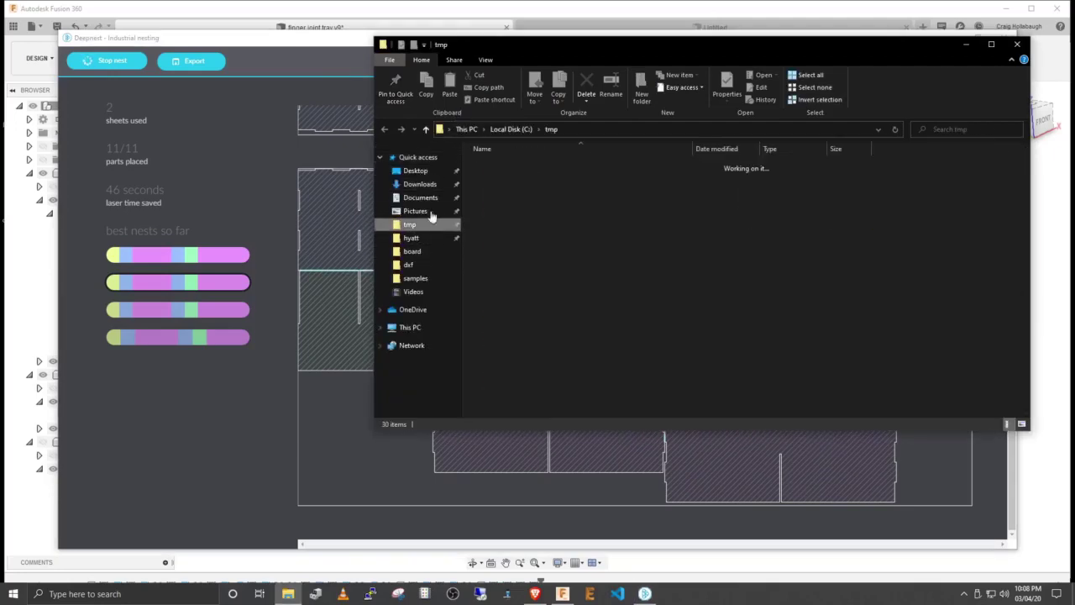
pyautogui.doubleClick(495, 188)
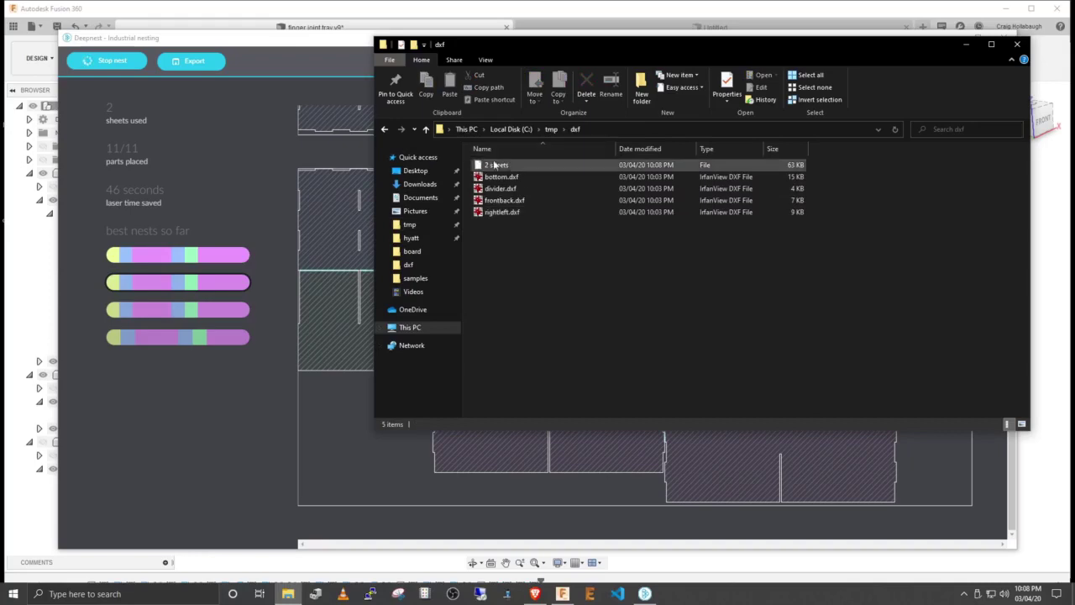
pyautogui.click(503, 169)
# Step: Rename the export to '2 sheets.dxf' and bring Fusion 360 back to the front
pyautogui.rightClick(503, 169)
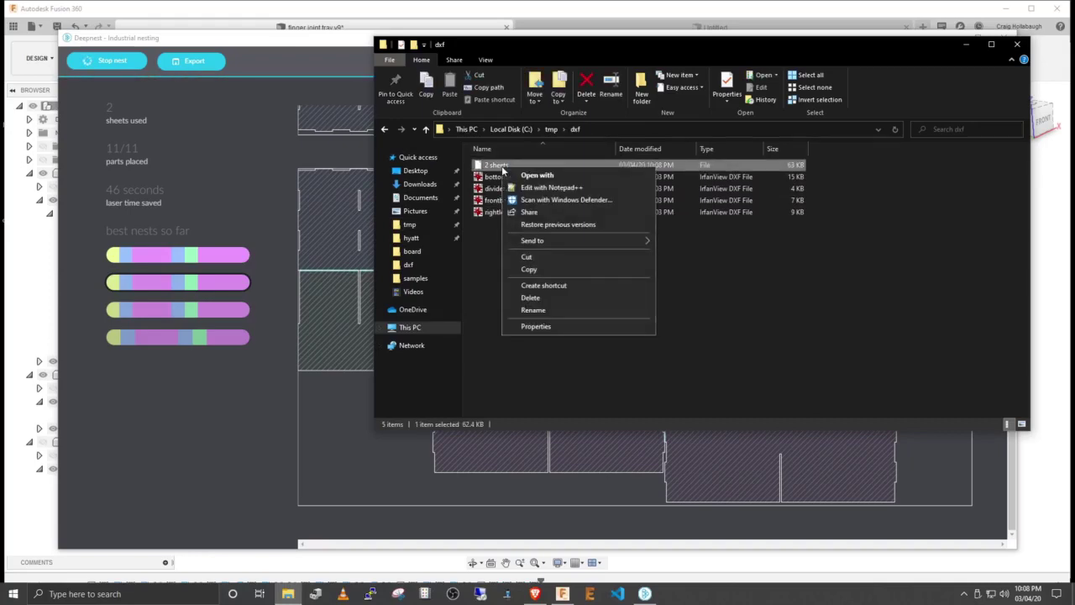
pyautogui.click(533, 308)
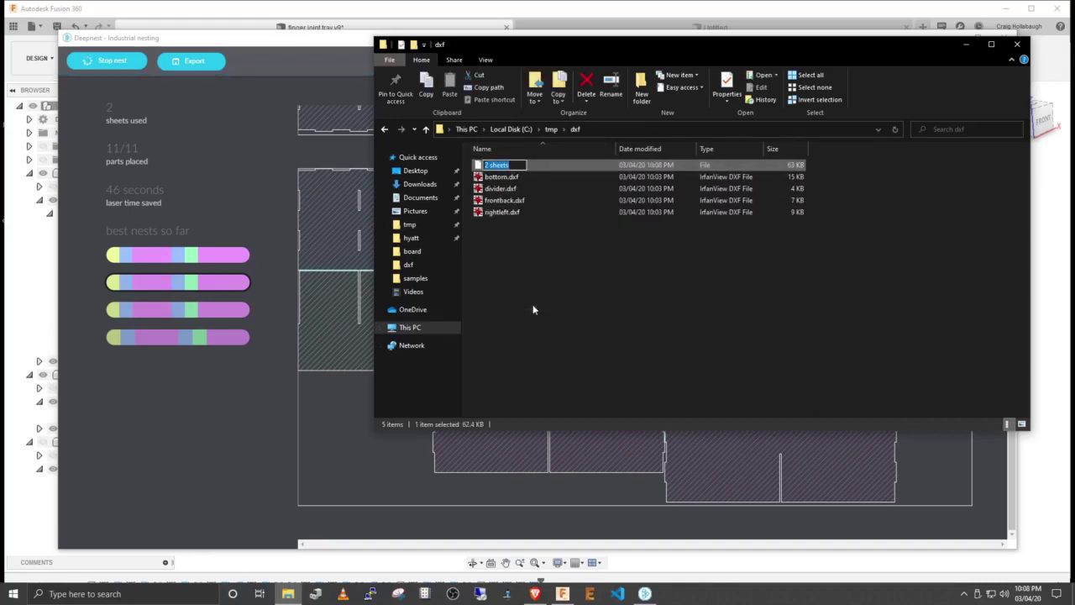
pyautogui.press('End')
pyautogui.write('.dxf')
pyautogui.press('Return')
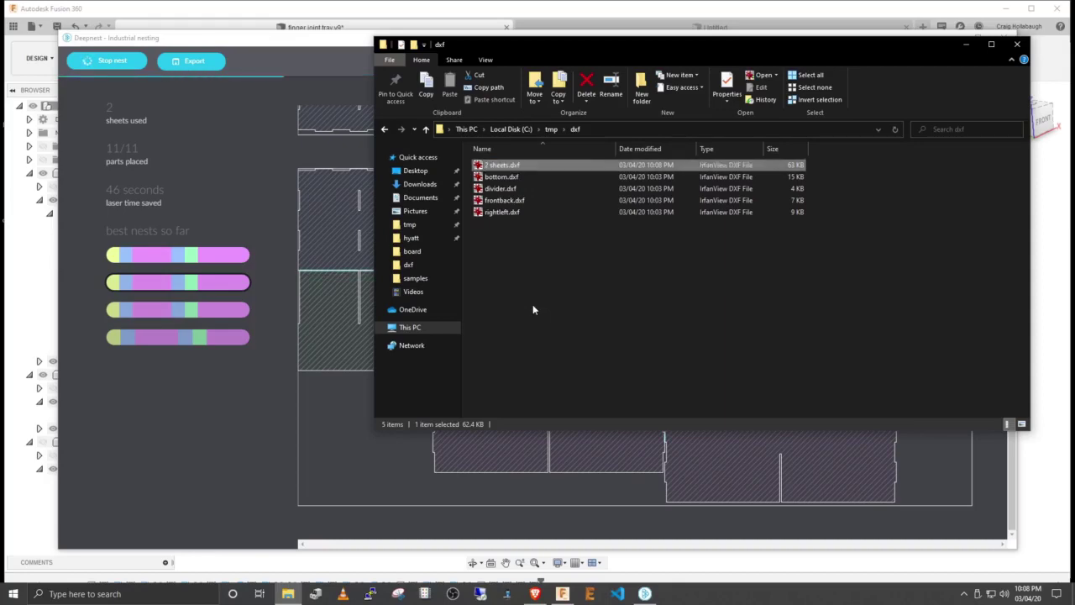
pyautogui.click(534, 307)
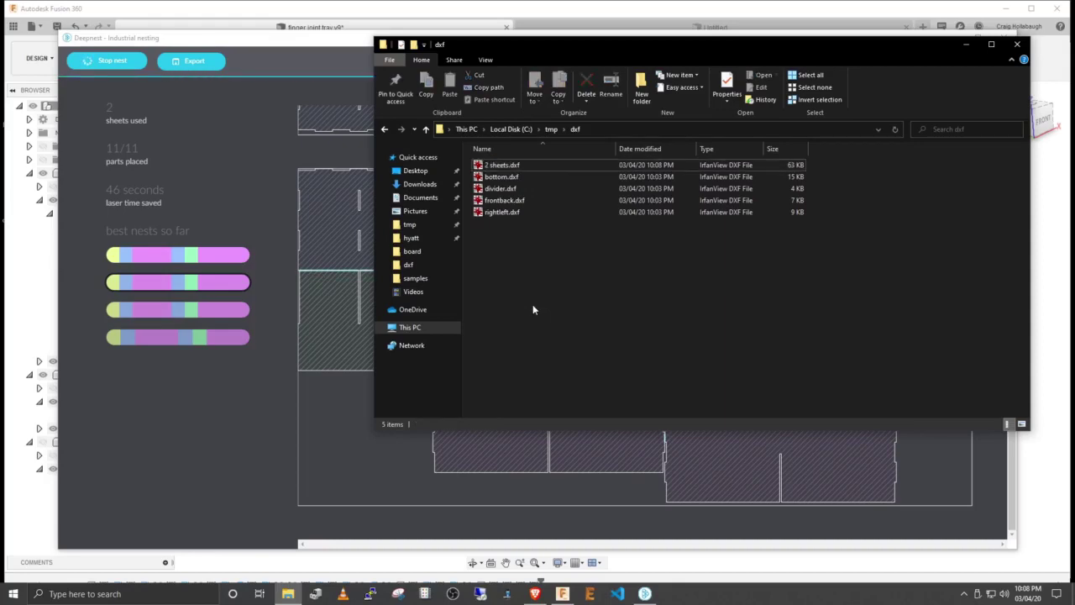
pyautogui.click(563, 593)
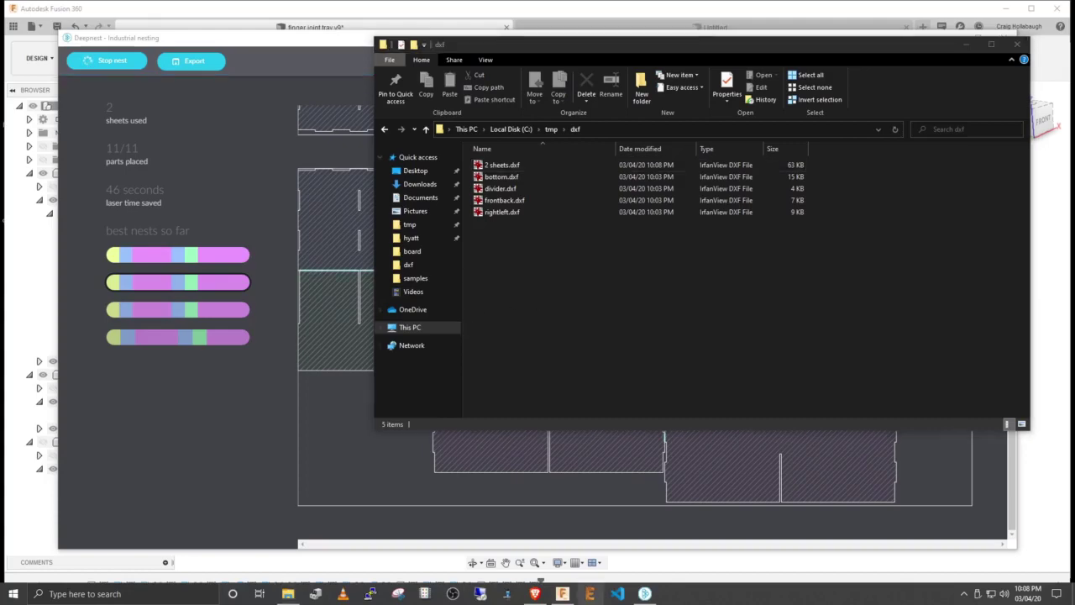
pyautogui.click(571, 596)
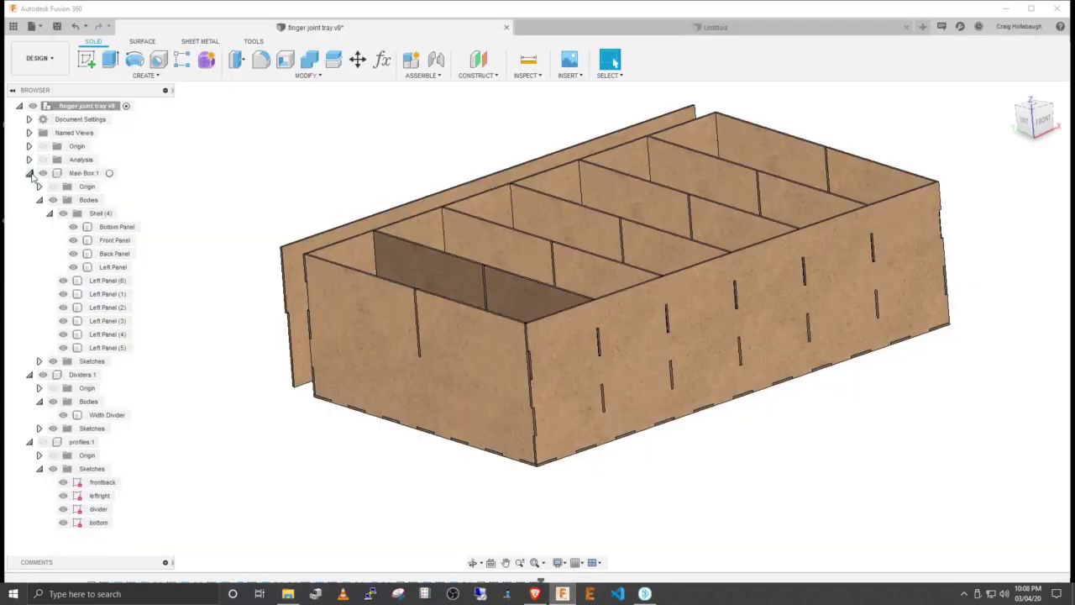
# Step: Collapse the browser tree and upload 2 sheets.dxf to the learn project via the Data Panel
pyautogui.click(29, 173)
pyautogui.click(20, 106)
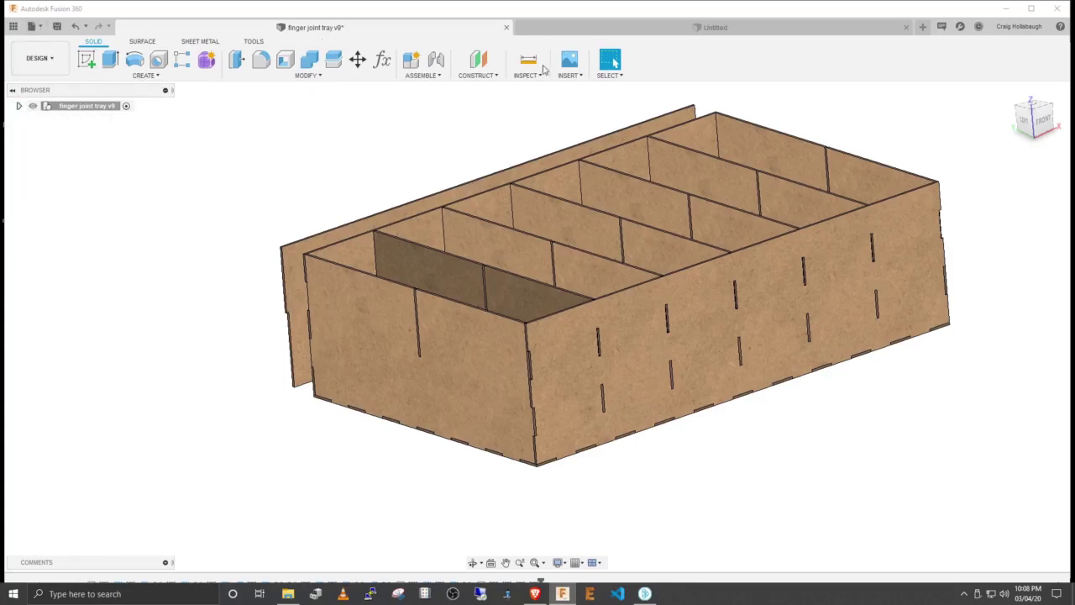
pyautogui.click(13, 26)
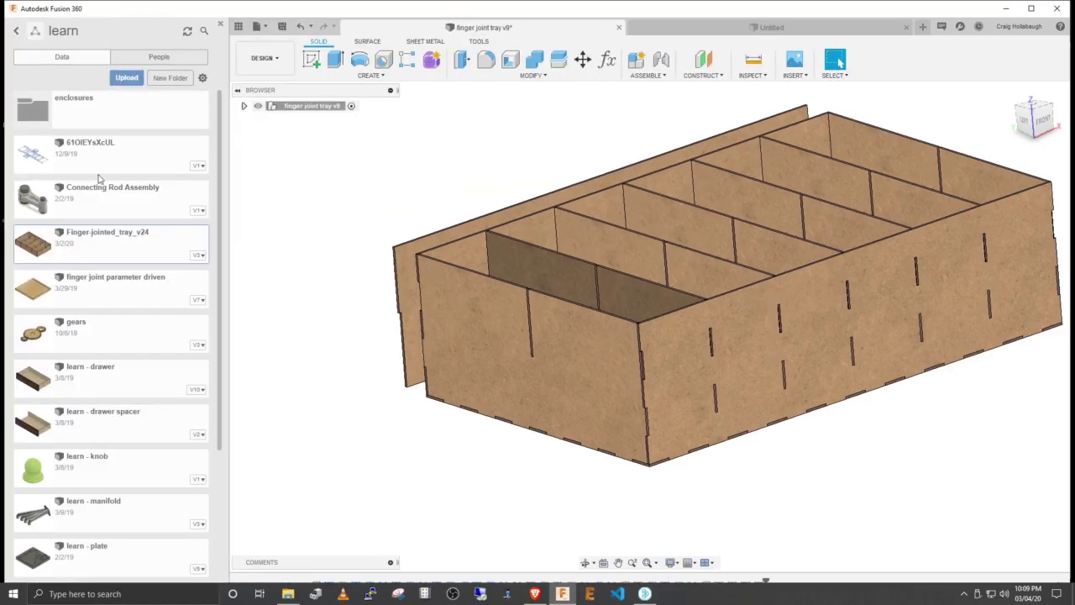
pyautogui.click(126, 77)
pyautogui.click(362, 285)
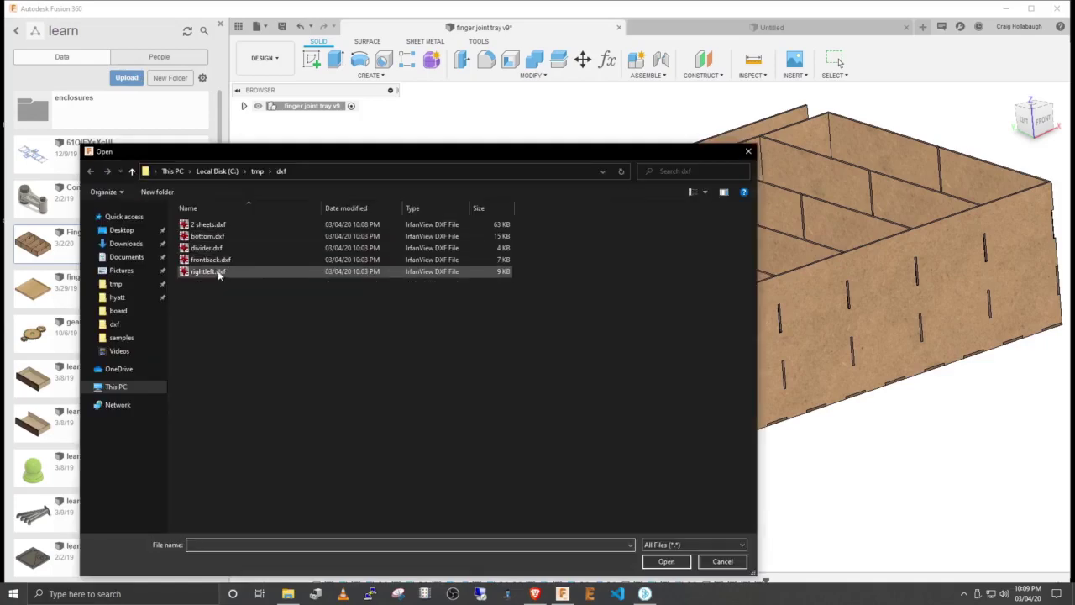
pyautogui.doubleClick(208, 224)
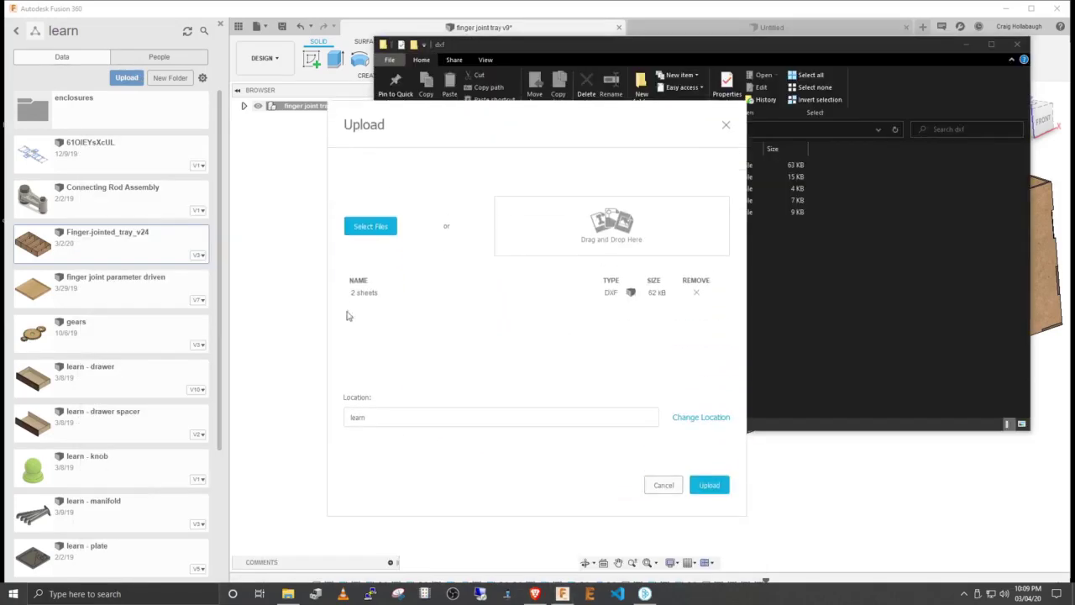
pyautogui.click(710, 485)
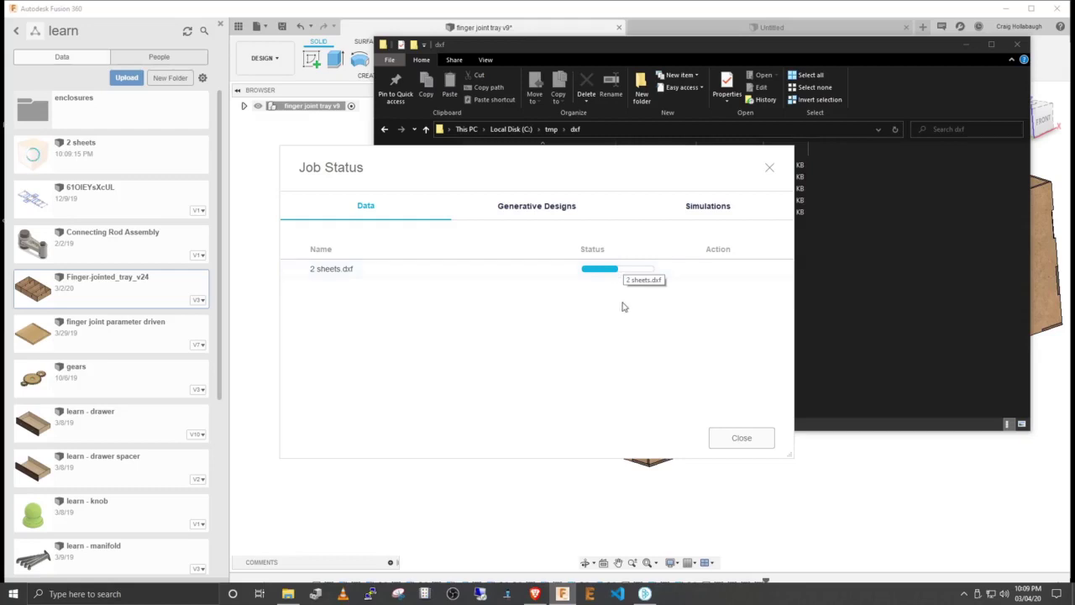
# Step: Confirm 2 sheets.dxf in the dxf folder, then dismiss the warning and close upload status
pyautogui.click(832, 289)
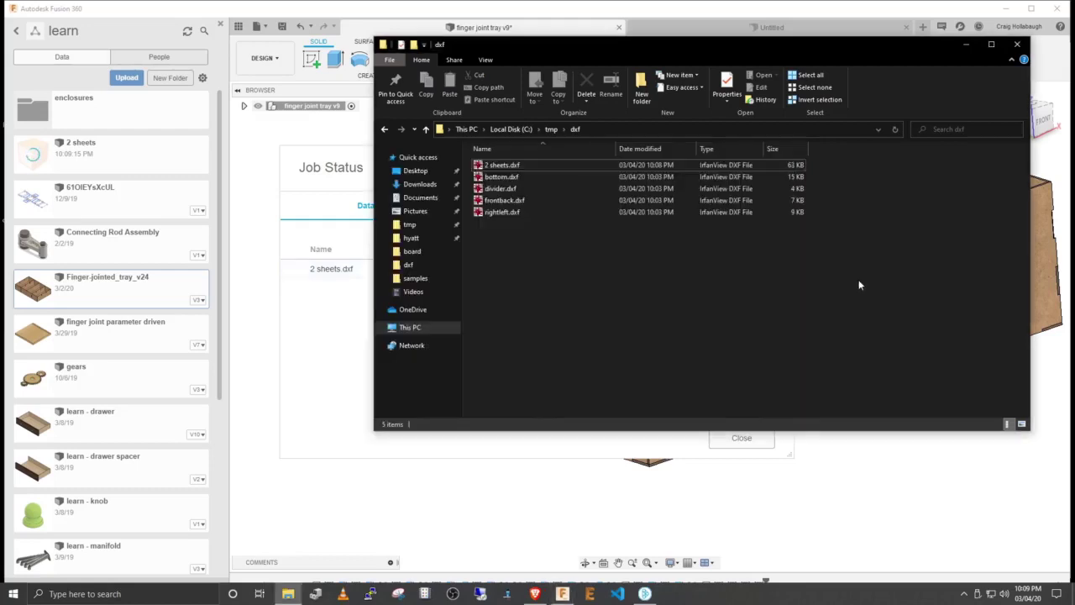
pyautogui.click(505, 165)
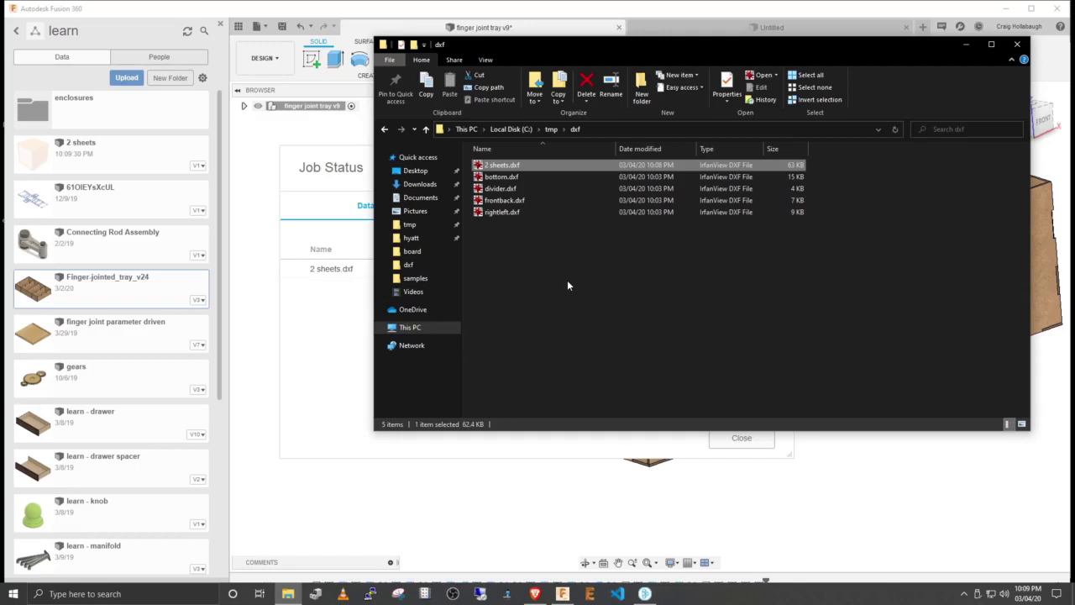
pyautogui.click(140, 153)
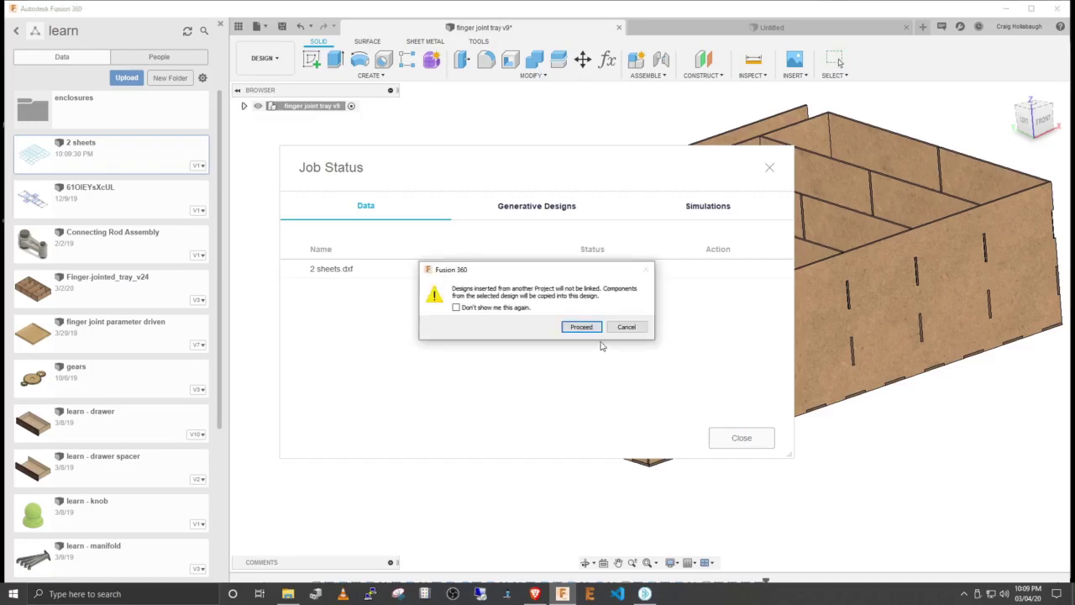
pyautogui.click(629, 326)
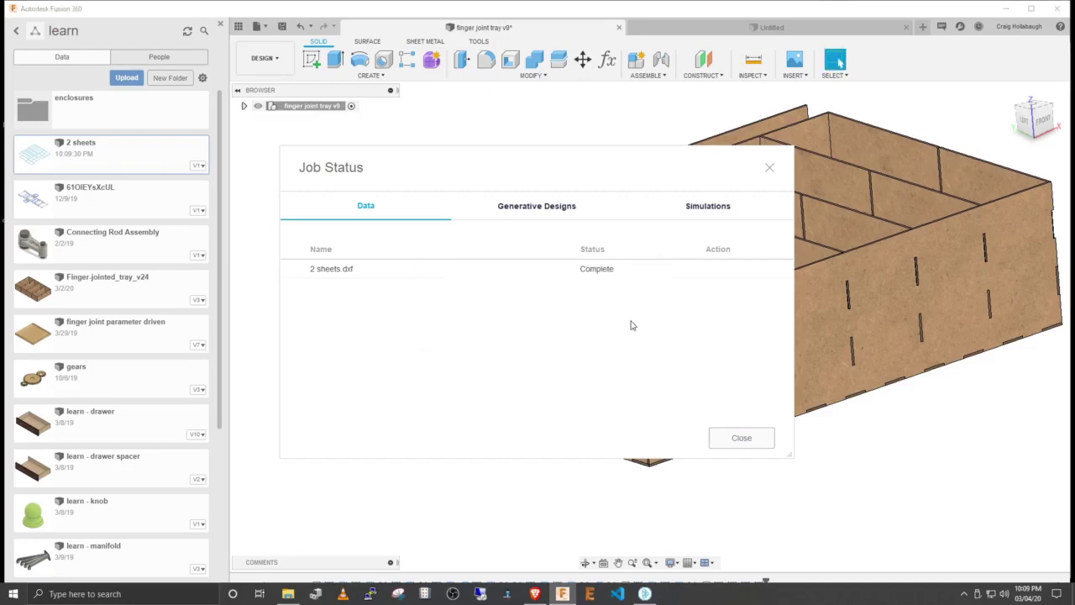
pyautogui.click(769, 169)
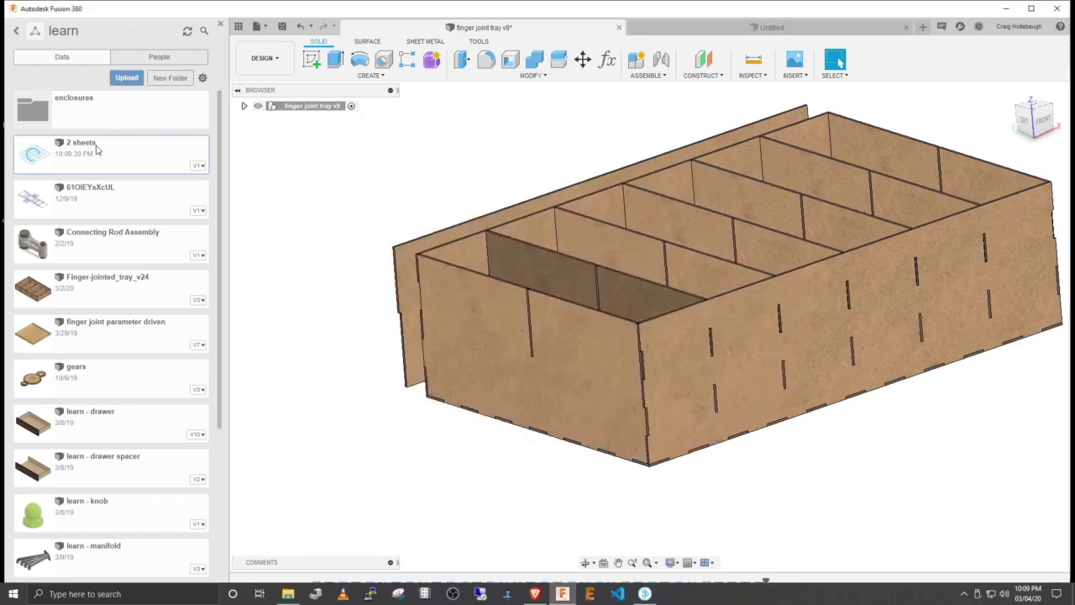
# Step: Open the 2 sheets design in Top view and pan and zoom across both nested sheets
pyautogui.doubleClick(97, 149)
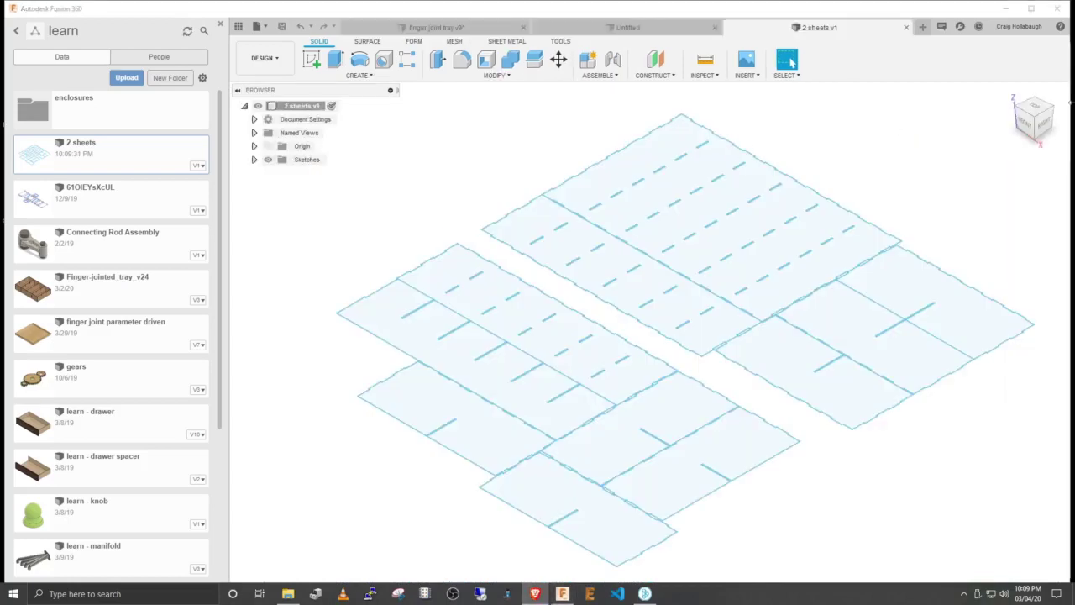
pyautogui.click(1032, 110)
pyautogui.scroll(-3, 868, 199)
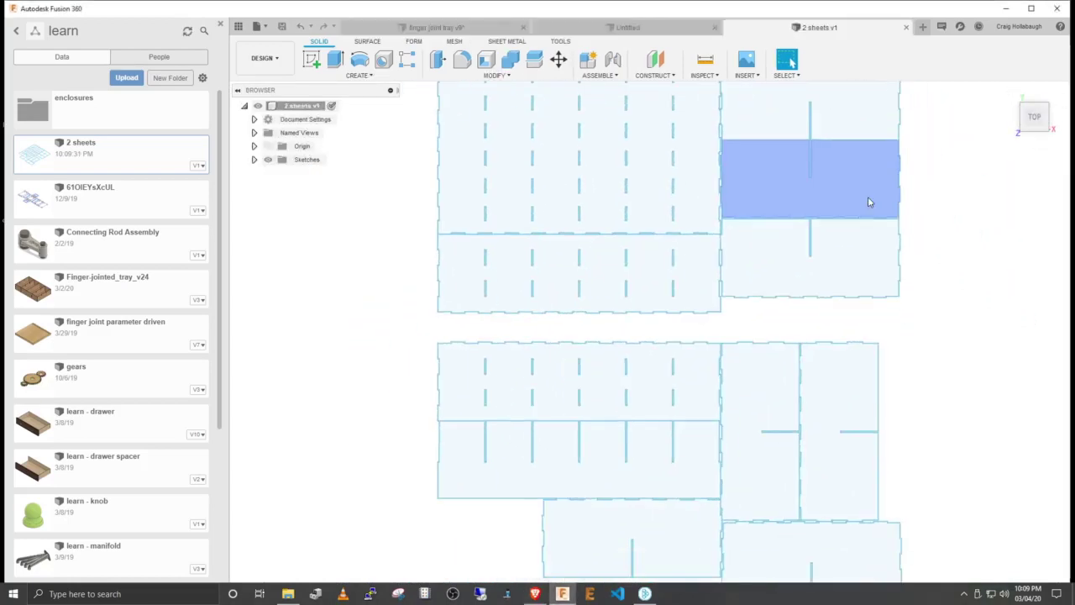
pyautogui.moveTo(429, 191); pyautogui.dragTo(400, 220, button='middle')
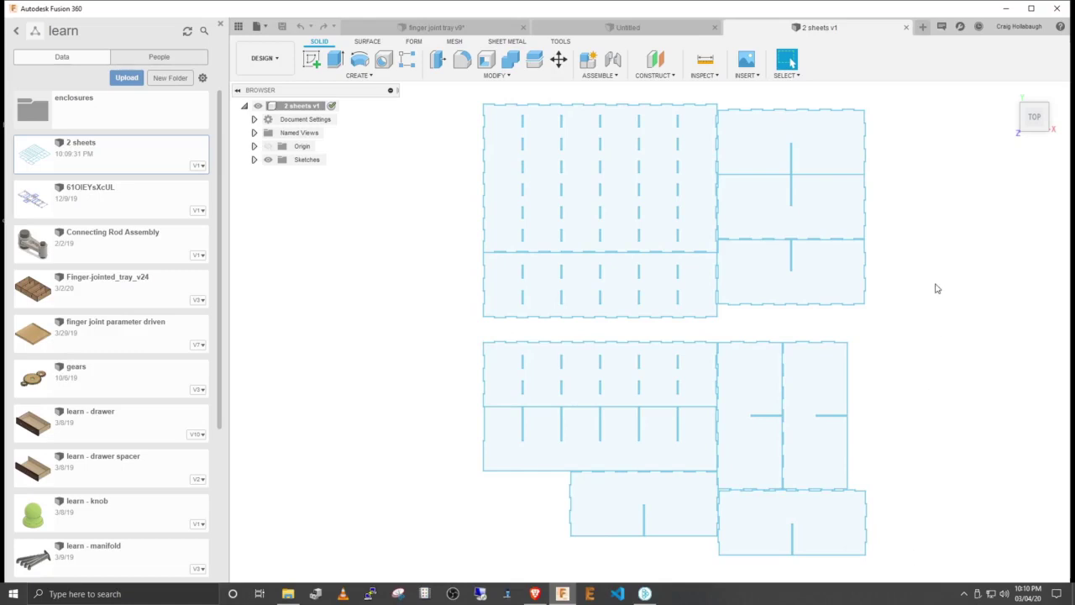
pyautogui.scroll(-1, 694, 257)
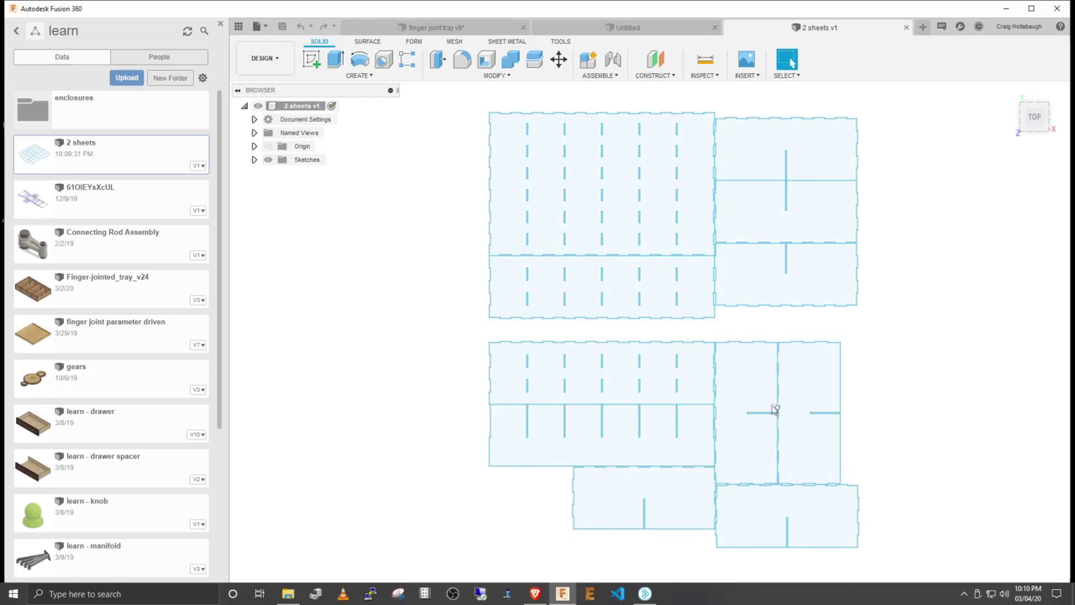
pyautogui.scroll(5, 785, 375)
pyautogui.scroll(5, 787, 367)
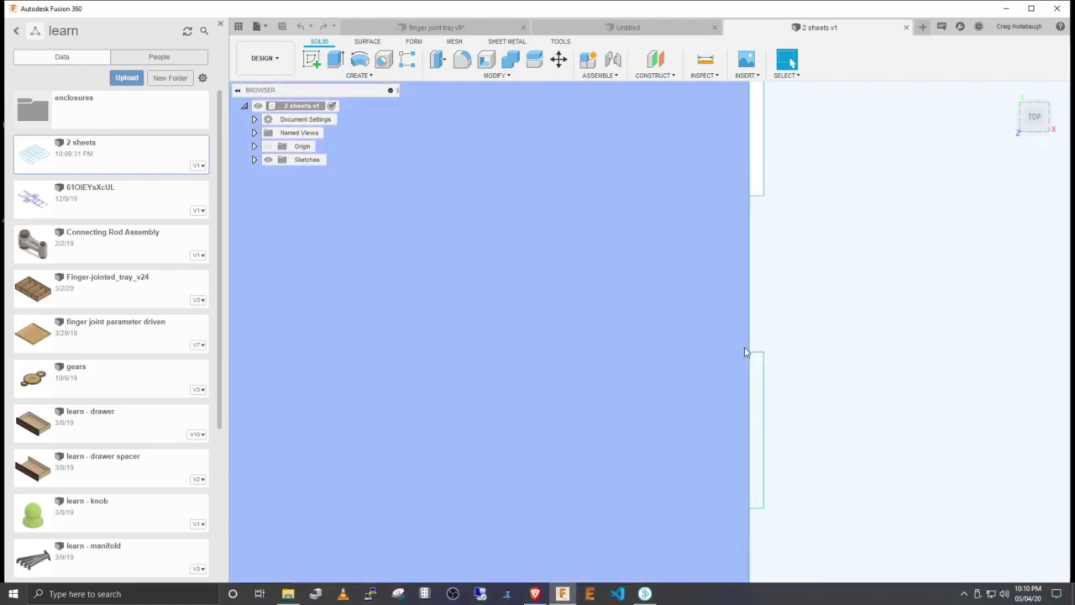
pyautogui.scroll(-3, 746, 352)
pyautogui.scroll(-8, 753, 267)
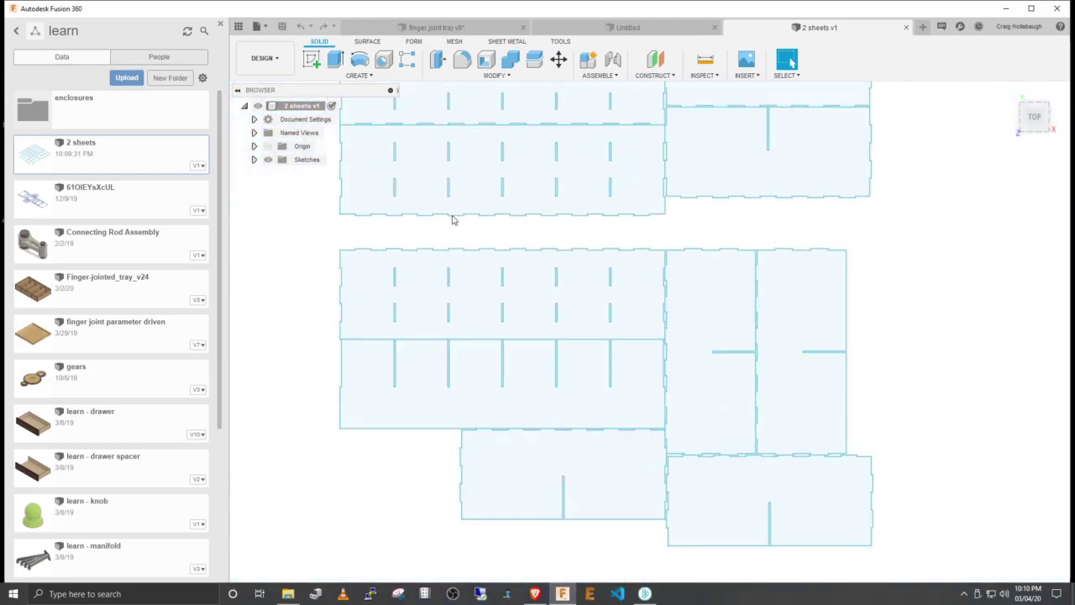
# Step: Switch to Brave on deepnest.io and scroll to the Windows, OSX and Linux download buttons
pyautogui.hotkey('alt', 'Tab')
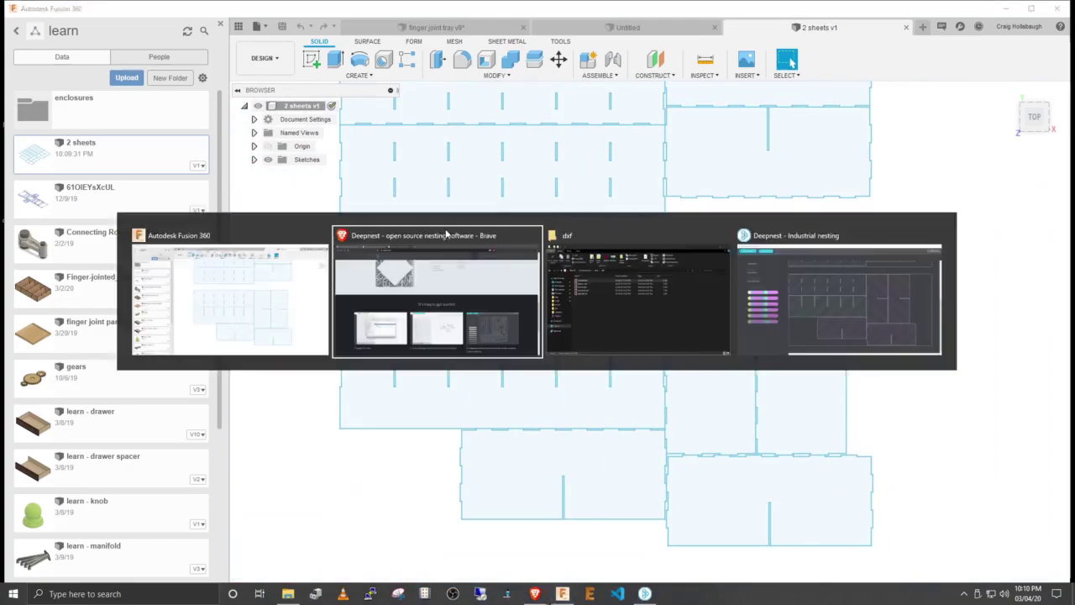
pyautogui.scroll(-3, 445, 234)
pyautogui.scroll(3, 445, 233)
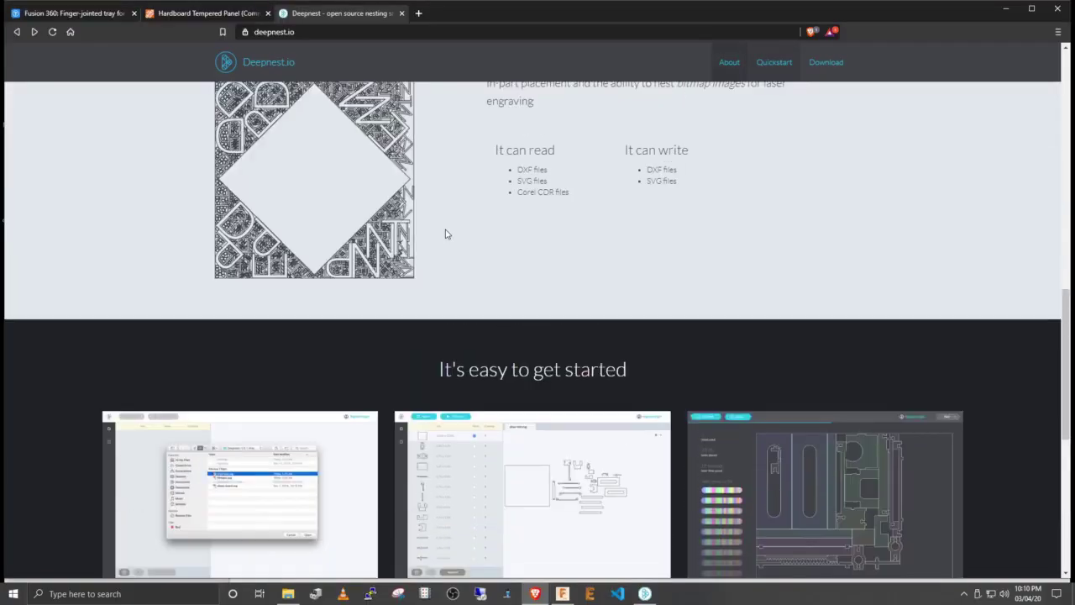
pyautogui.scroll(9, 446, 233)
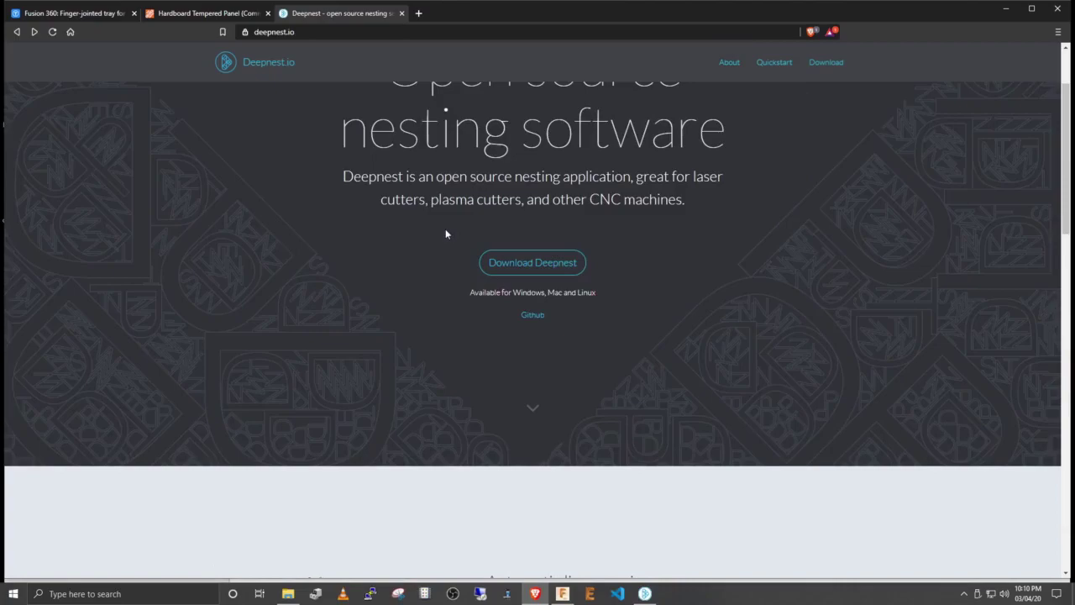
pyautogui.scroll(-4, 445, 234)
pyautogui.scroll(-8, 445, 235)
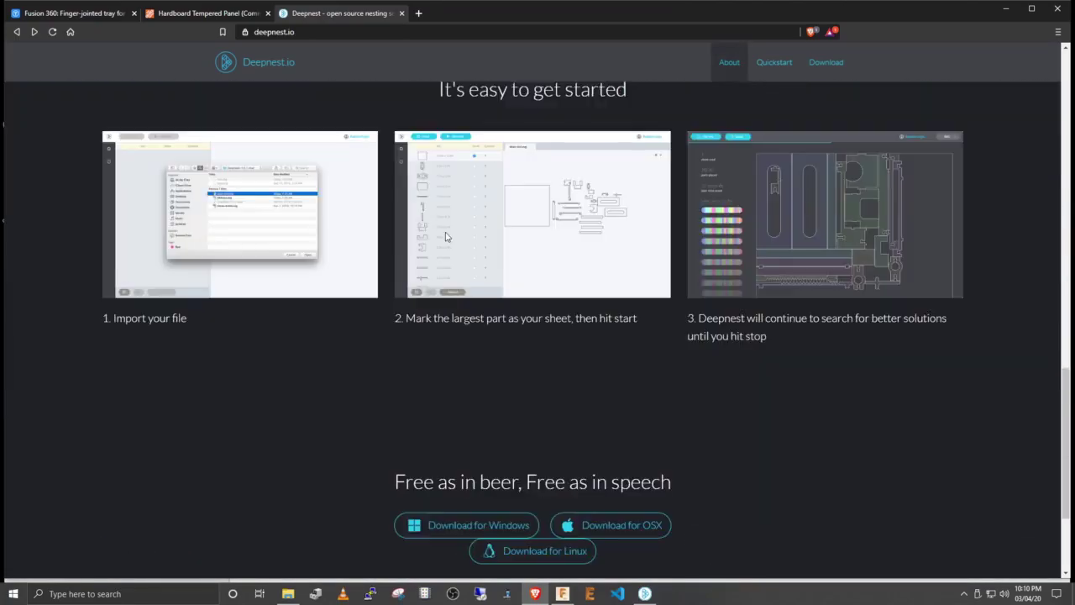
pyautogui.scroll(-3, 446, 237)
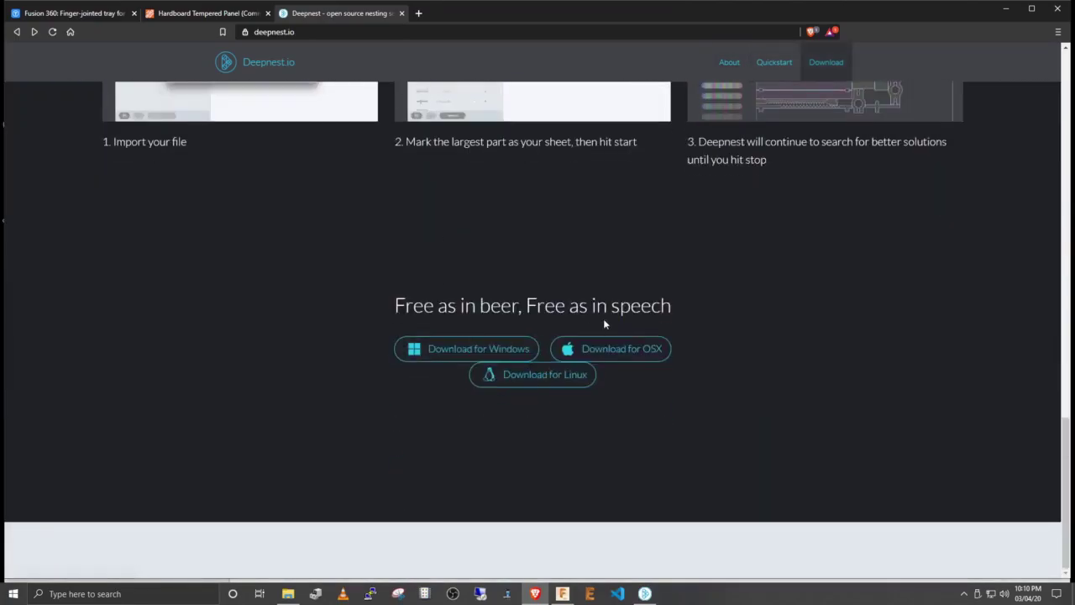